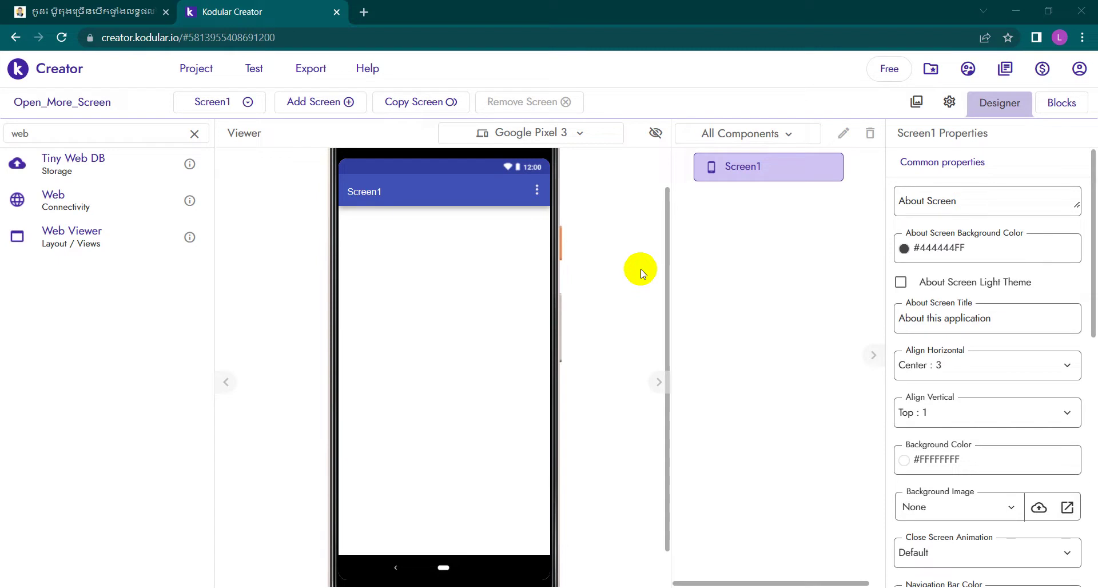
# Step: Open Command Prompt and run scrcpy to mirror the phone's home screen on the desktop
pyautogui.rightClick(217, 587)
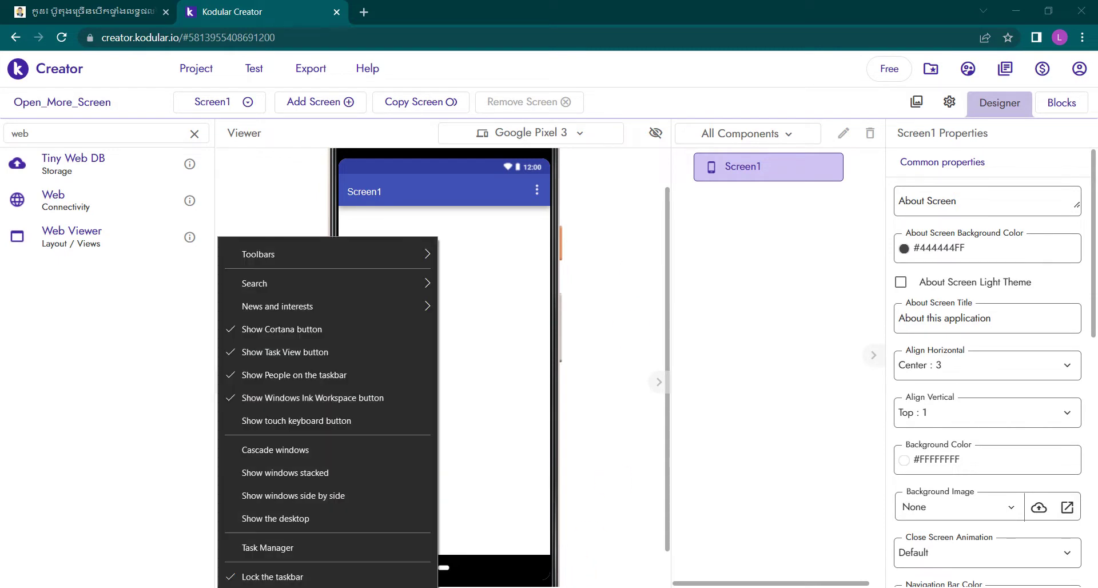
pyautogui.press('Escape')
pyautogui.press('super')
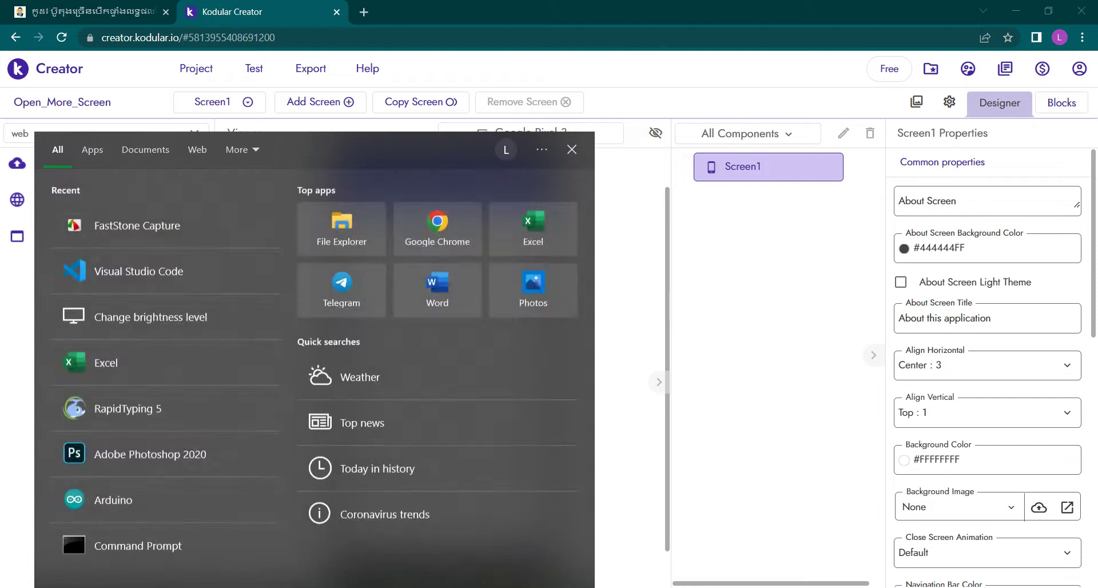
pyautogui.write('cm')
pyautogui.press('Return')
pyautogui.write('scrcp')
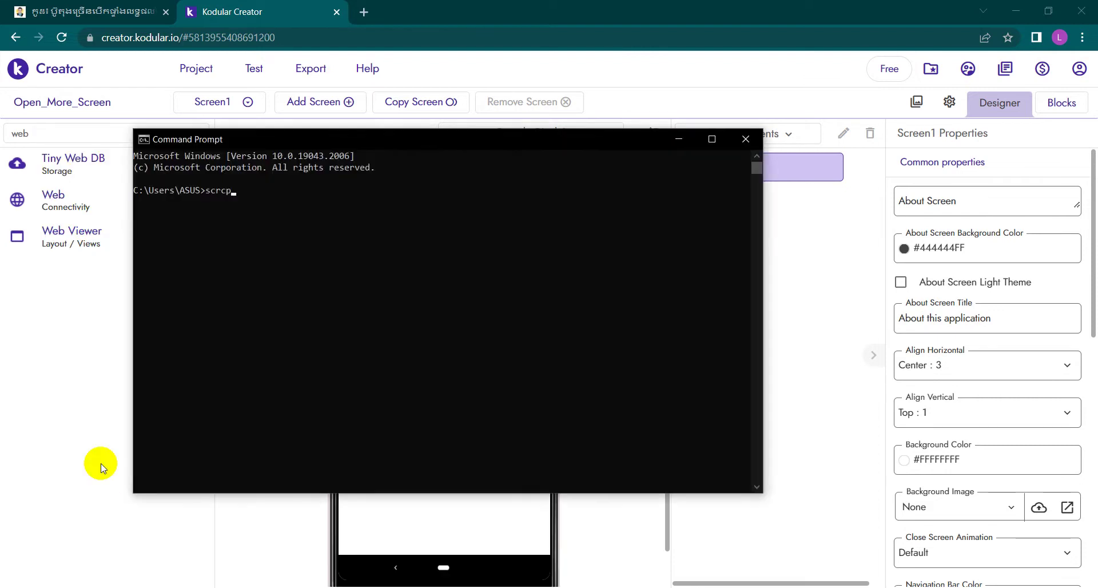
pyautogui.write('y')
pyautogui.press('Return')
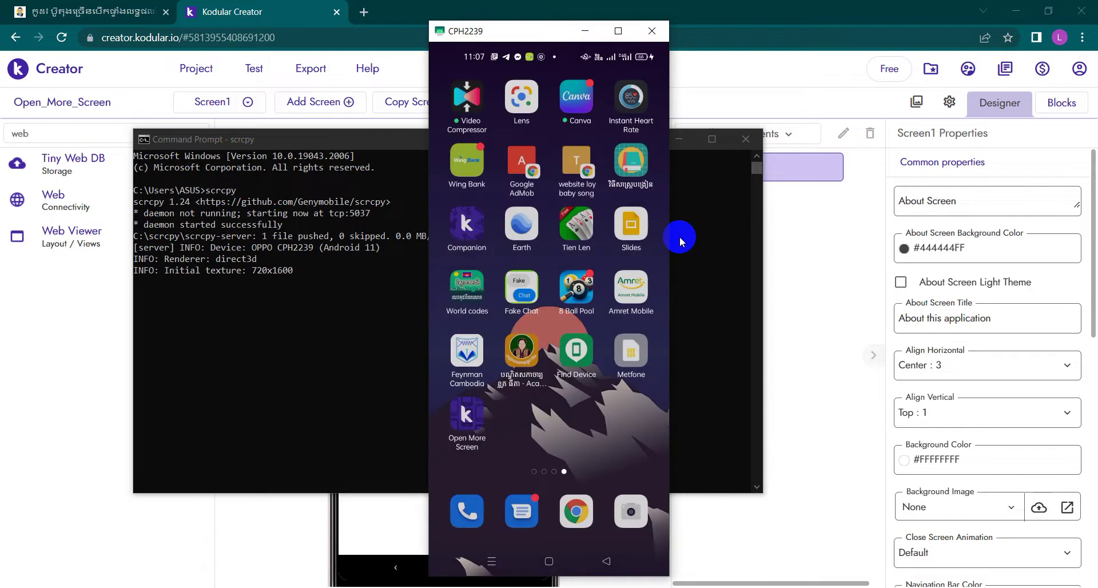
# Step: Launch the Open More Screen app on the phone and try its YouTube button
pyautogui.click(745, 141)
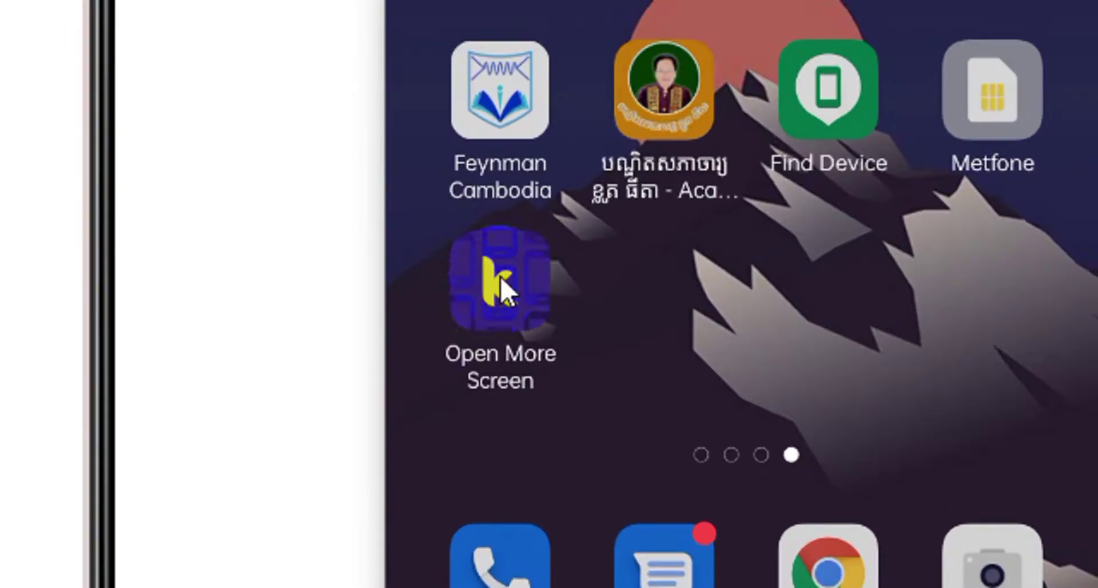
pyautogui.click(489, 294)
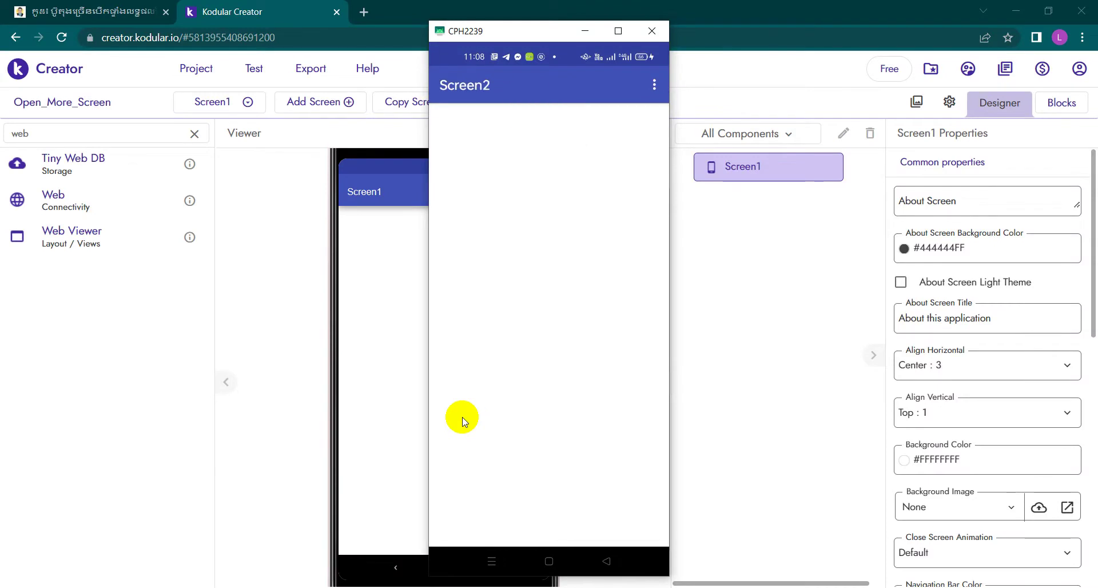
pyautogui.click(462, 421)
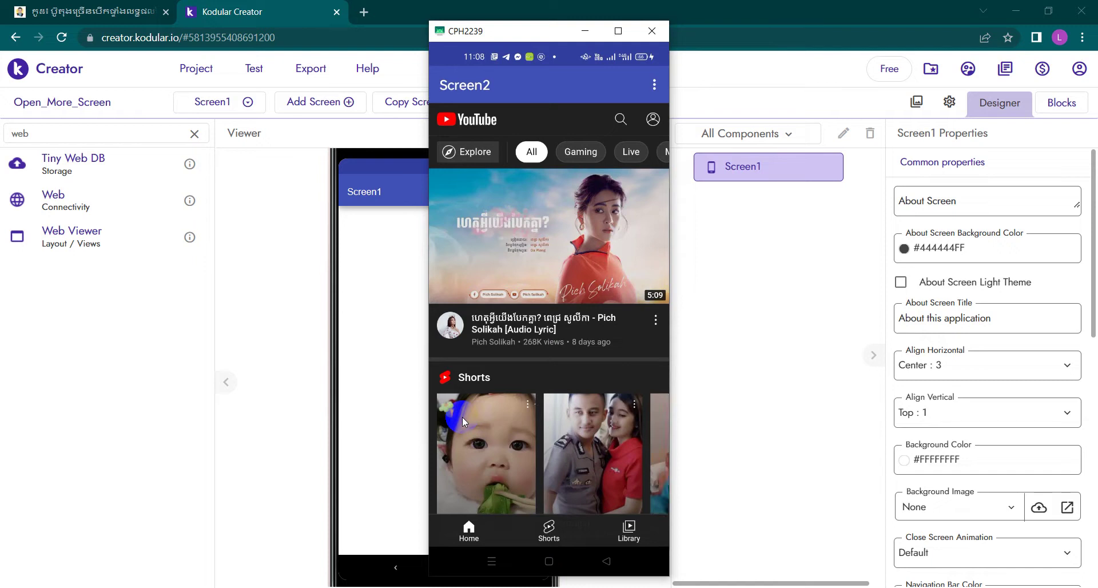
pyautogui.scroll(-5, 462, 417)
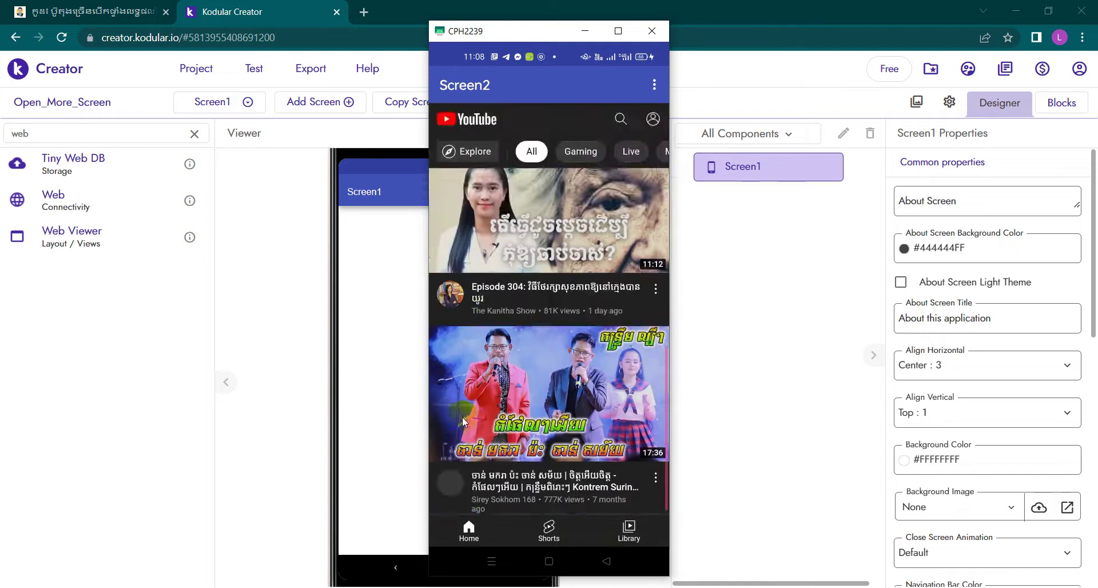
pyautogui.scroll(3, 462, 417)
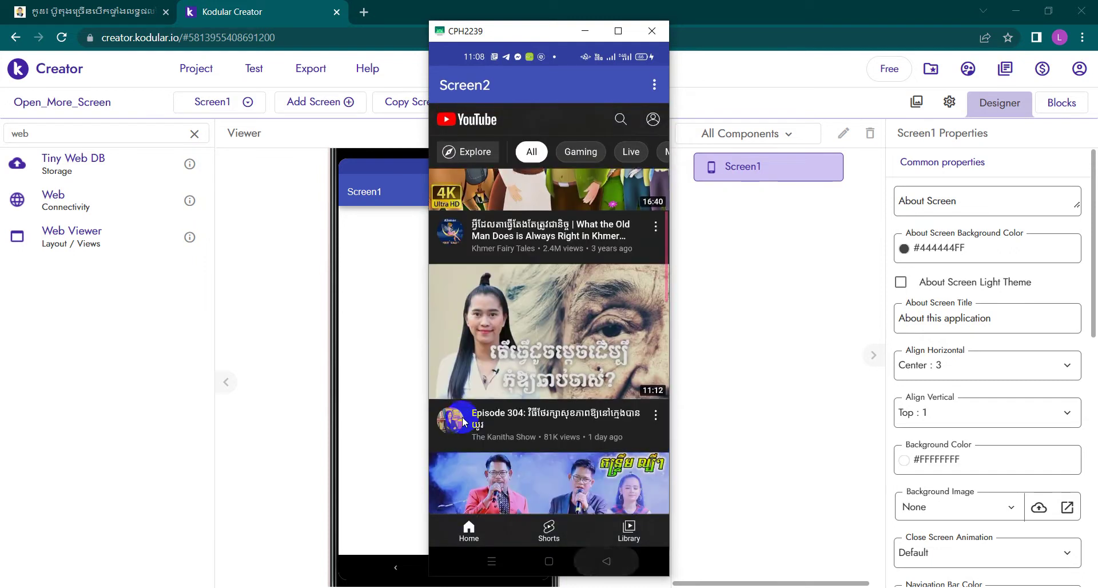
pyautogui.rightClick(462, 416)
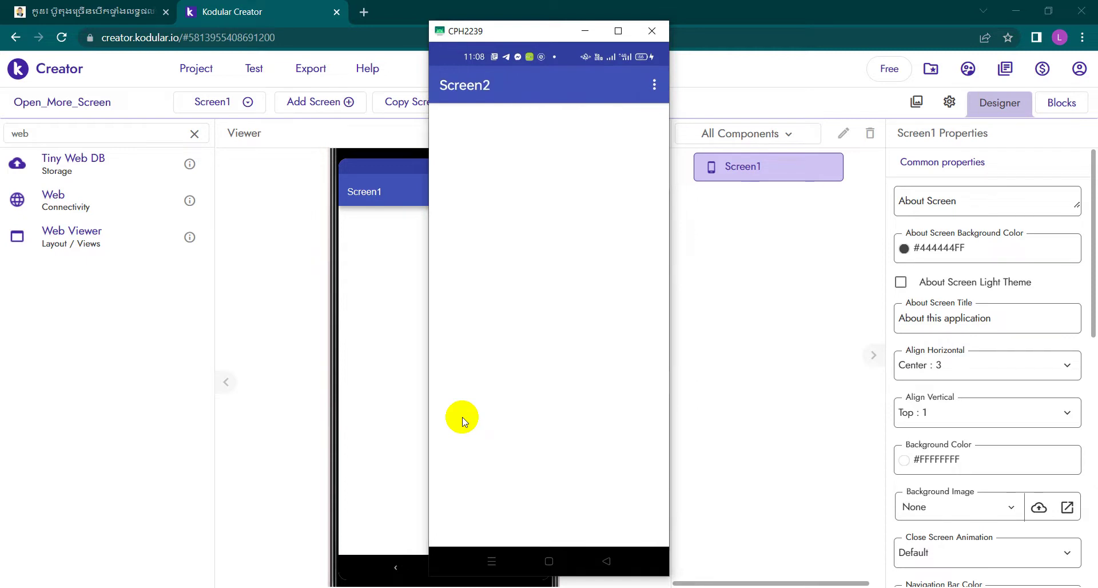
# Step: Check the YouTube and Google pages, back out to the phone's home screen, and return to Kodular
pyautogui.click(462, 422)
pyautogui.rightClick(463, 422)
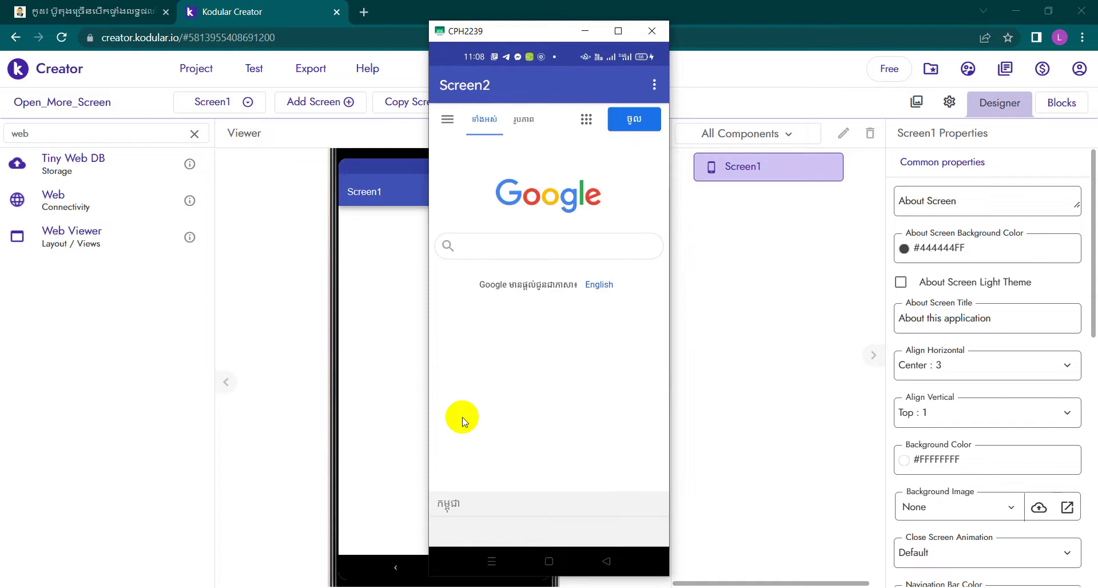
pyautogui.rightClick(462, 421)
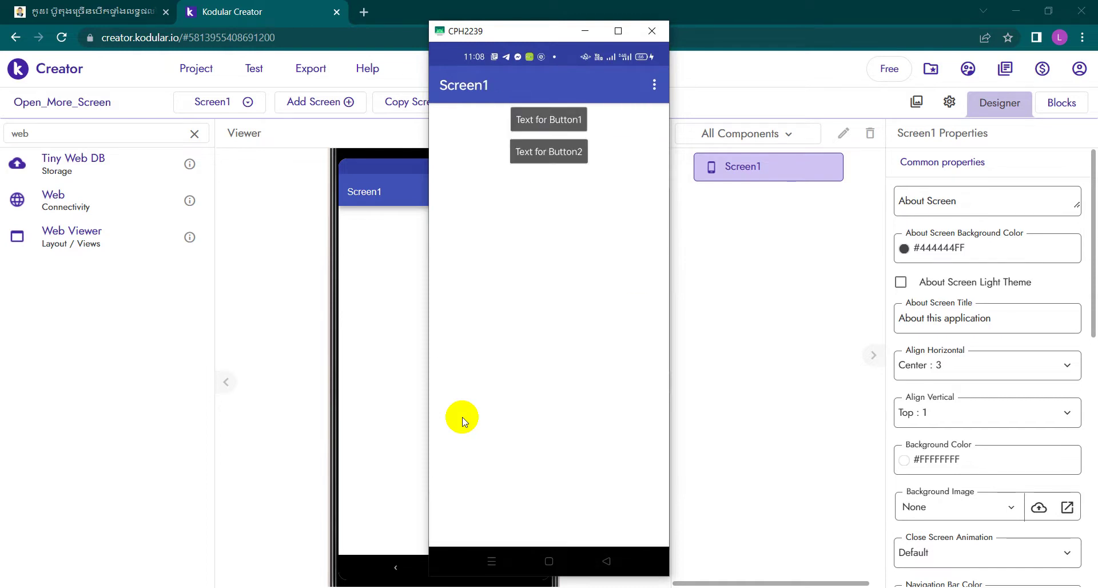
pyautogui.rightClick(462, 421)
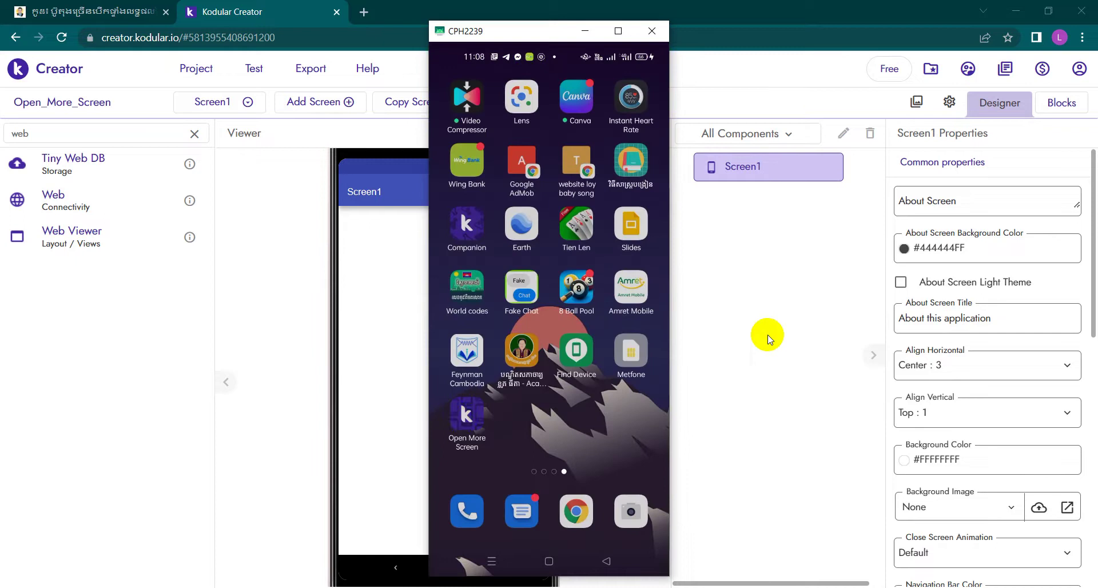
pyautogui.click(767, 336)
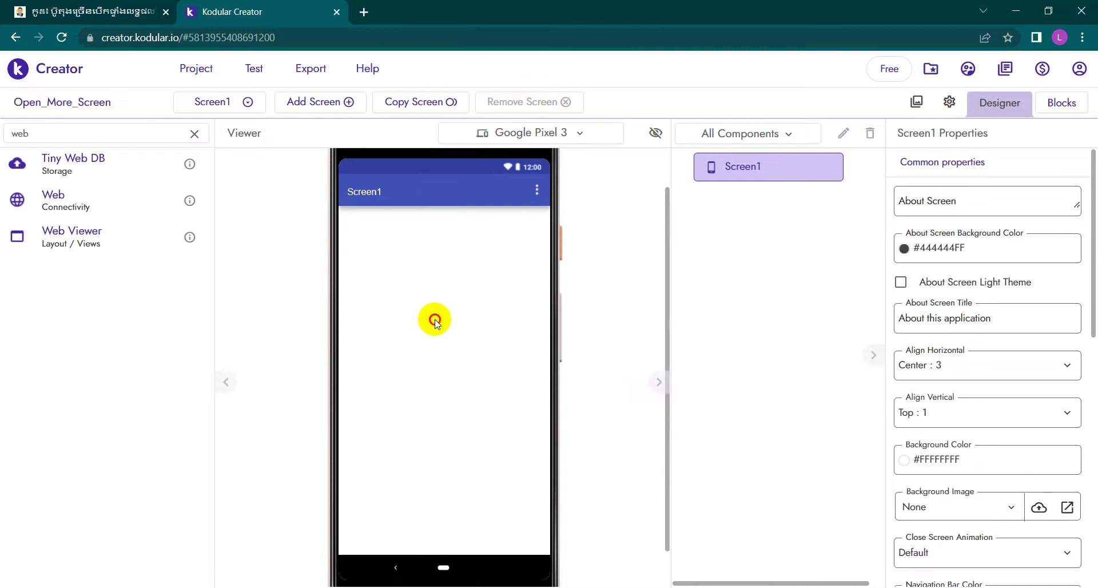
# Step: Add a new screen named Screen2 to the project
pyautogui.click(223, 108)
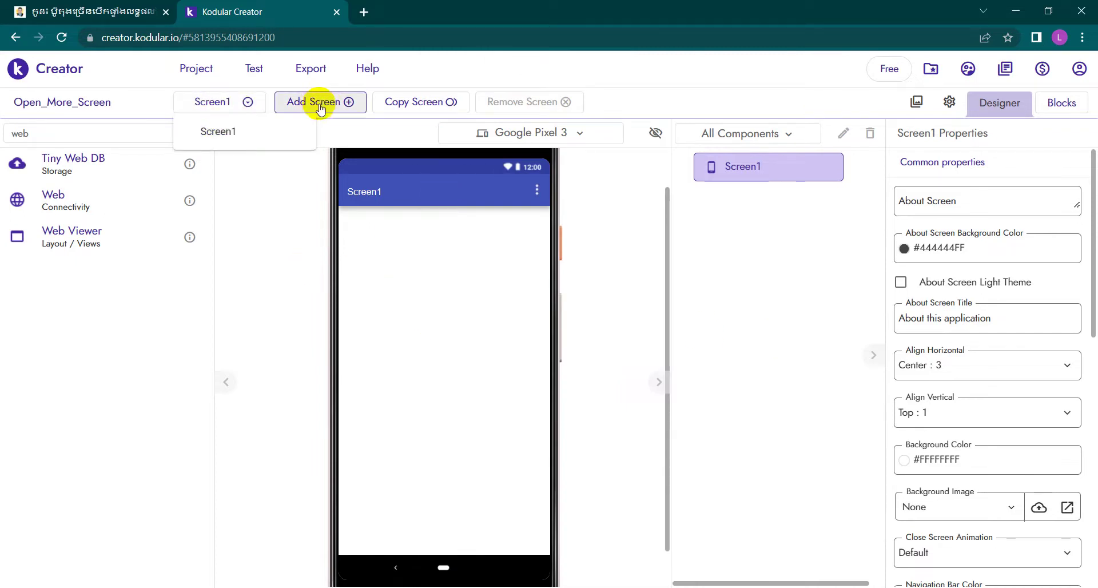
pyautogui.click(345, 103)
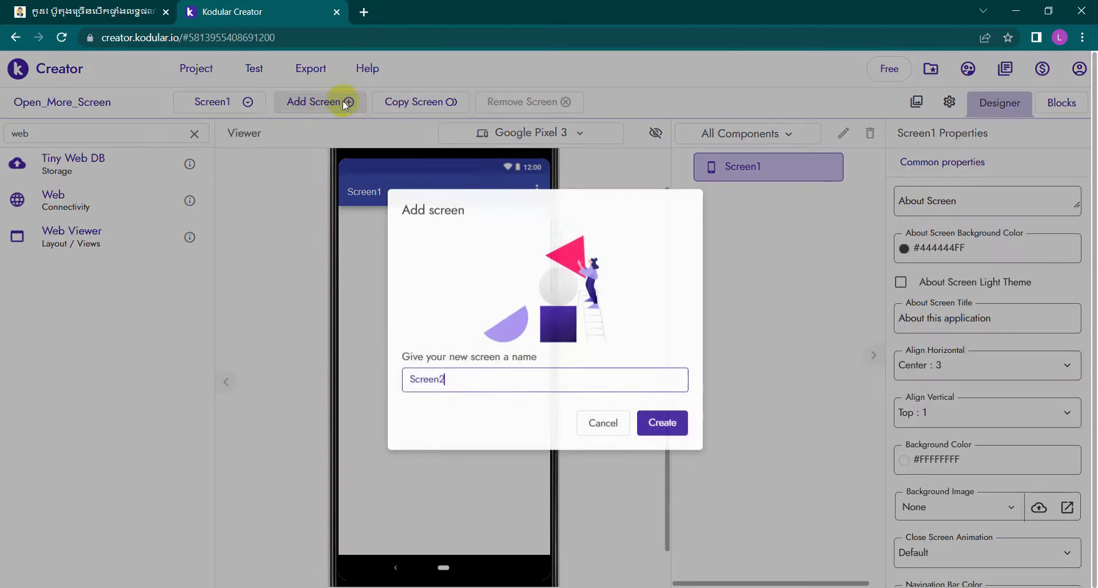
pyautogui.click(673, 423)
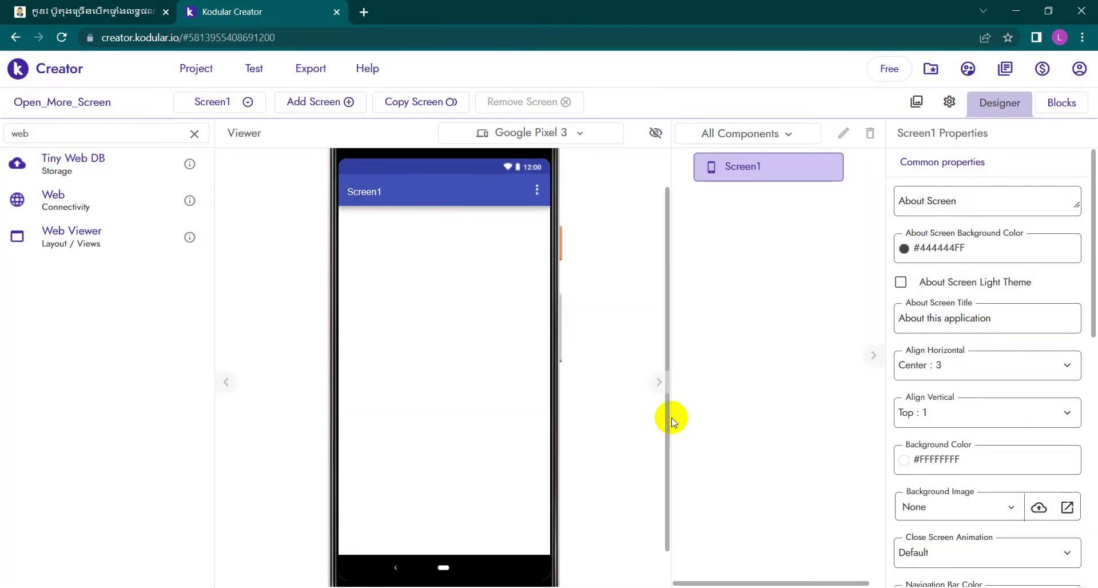
# Step: Switch back to Screen1 and clear the palette search to list all components
pyautogui.click(233, 102)
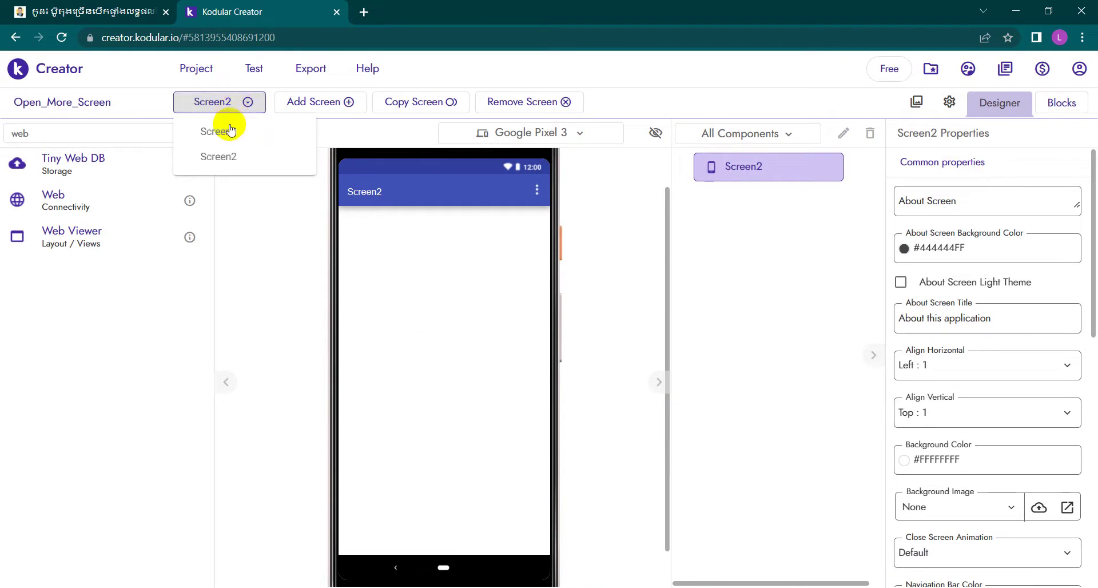
pyautogui.click(231, 130)
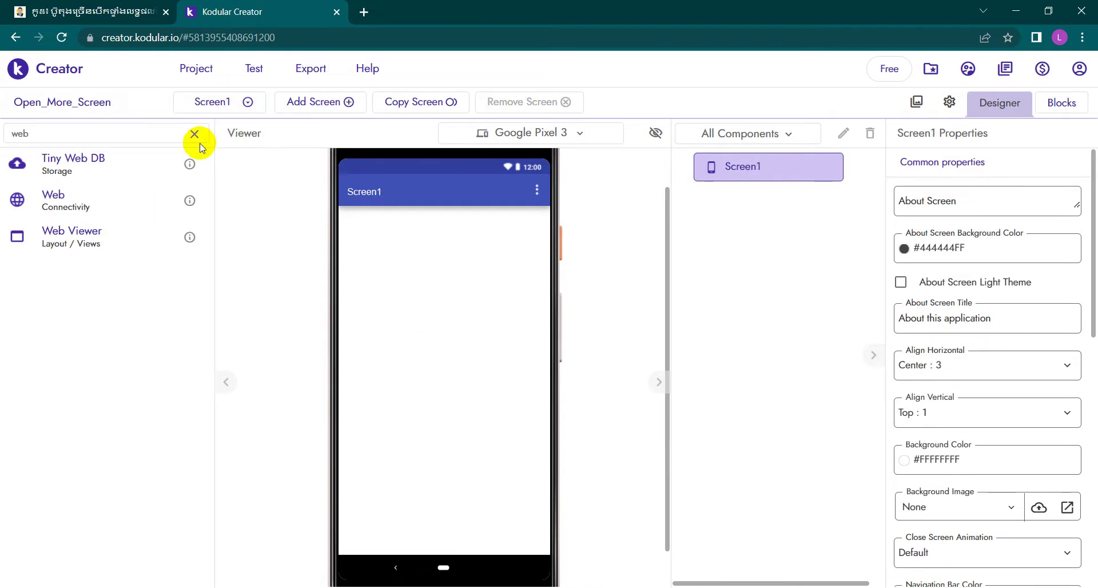
pyautogui.click(195, 136)
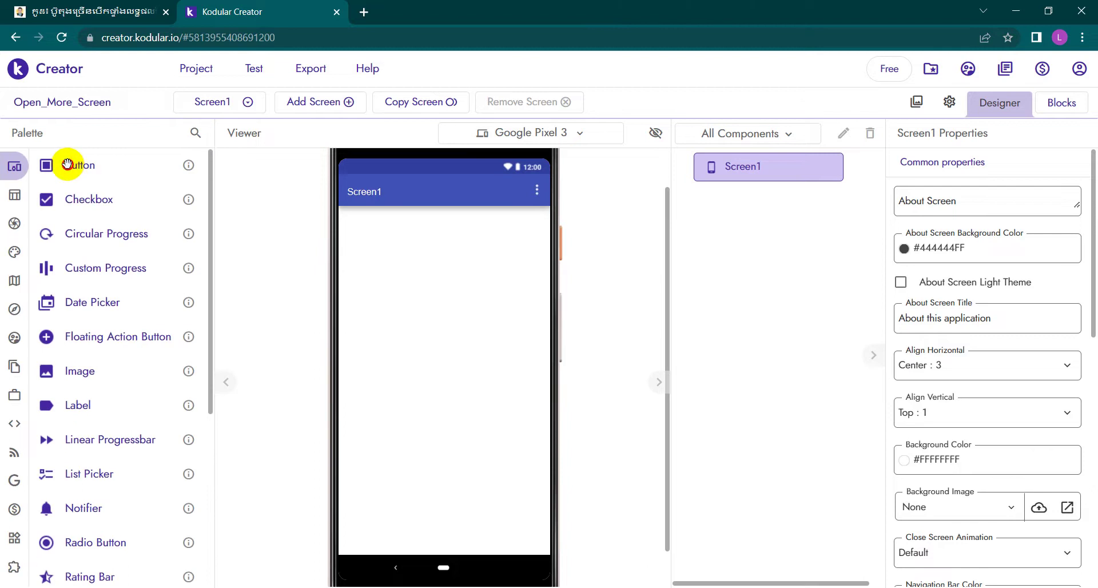
# Step: Place Button1 on Screen1 with height 70px and width 90%
pyautogui.moveTo(67, 164); pyautogui.dragTo(400, 254)
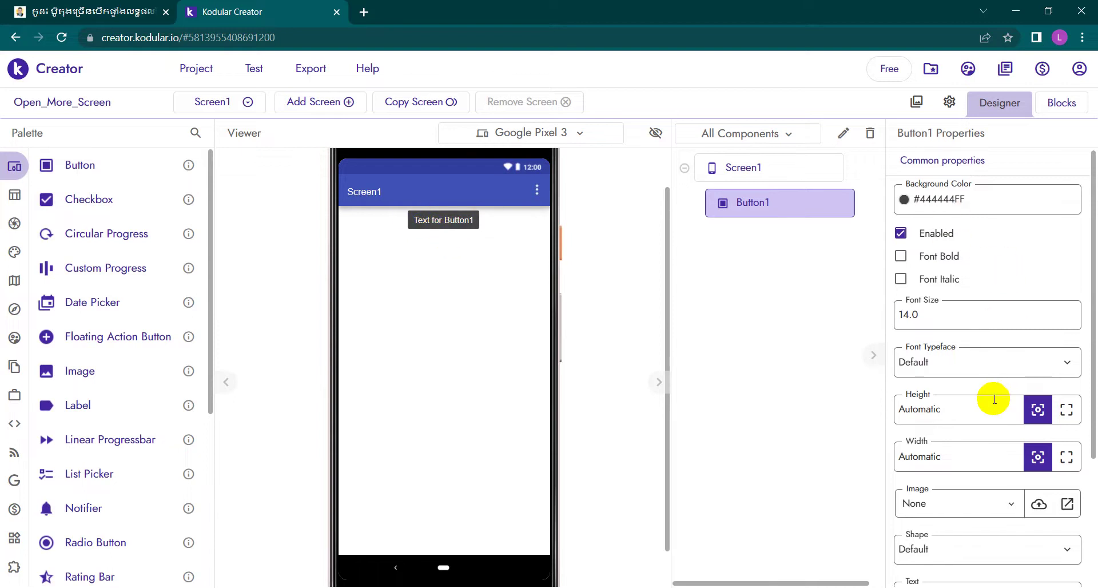
pyautogui.scroll(-1, 990, 397)
pyautogui.moveTo(954, 365); pyautogui.dragTo(861, 371)
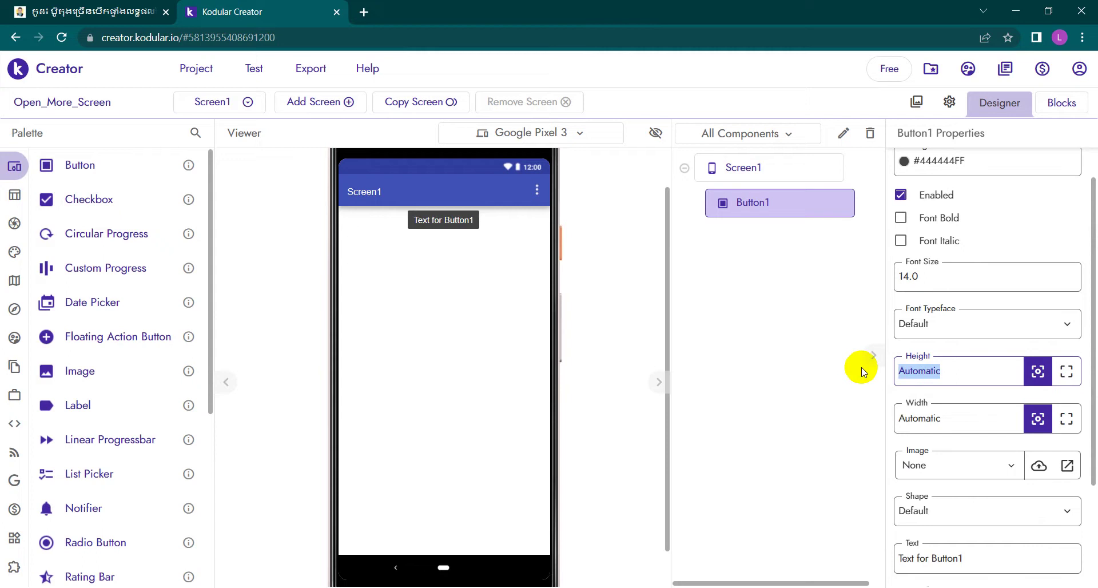
pyautogui.write('70')
pyautogui.press('Return')
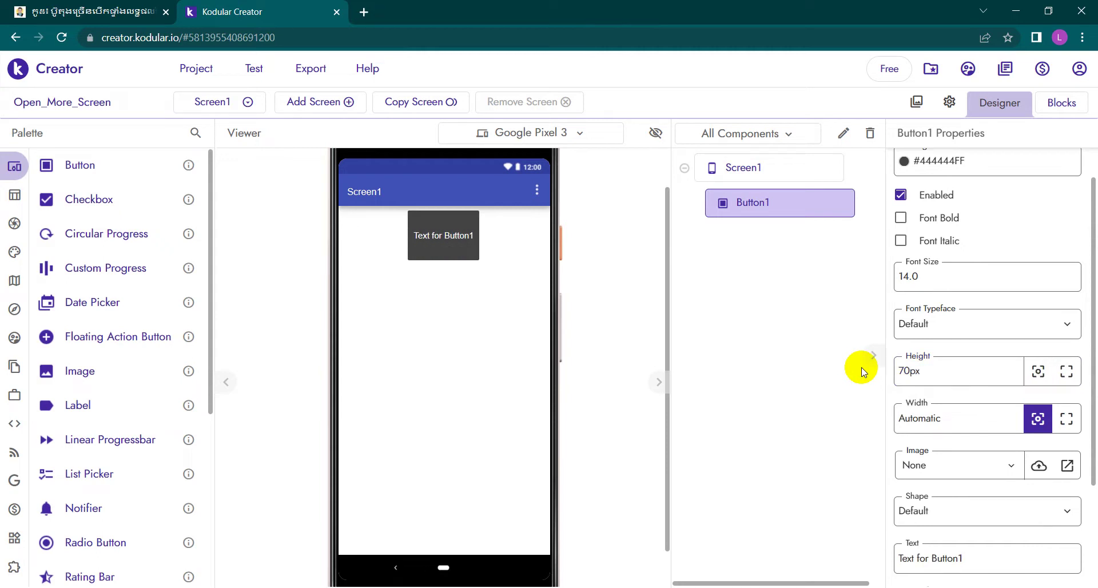
pyautogui.moveTo(959, 421); pyautogui.dragTo(848, 428)
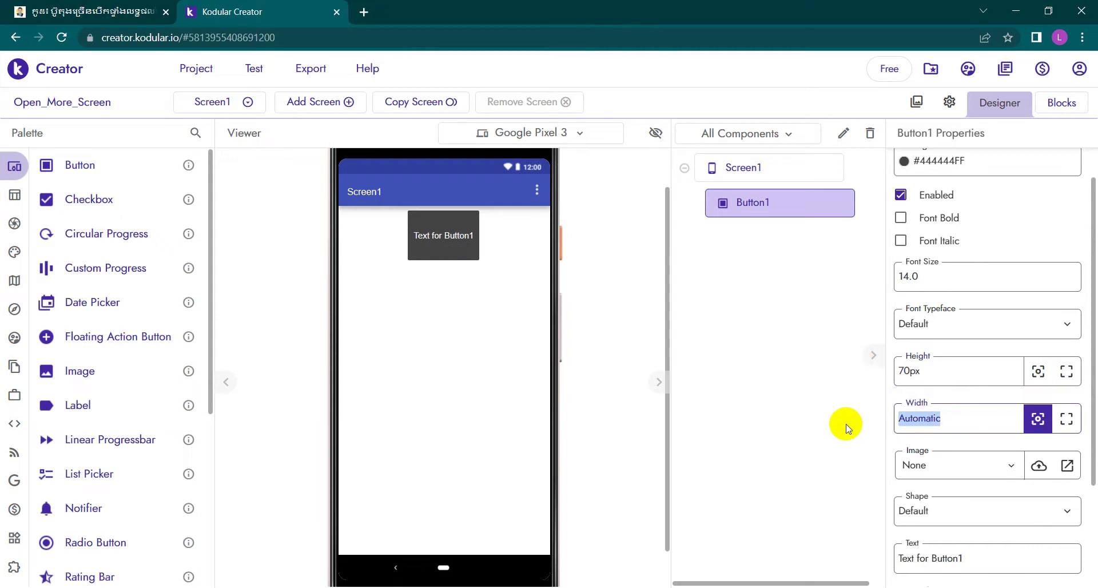
pyautogui.write('90')
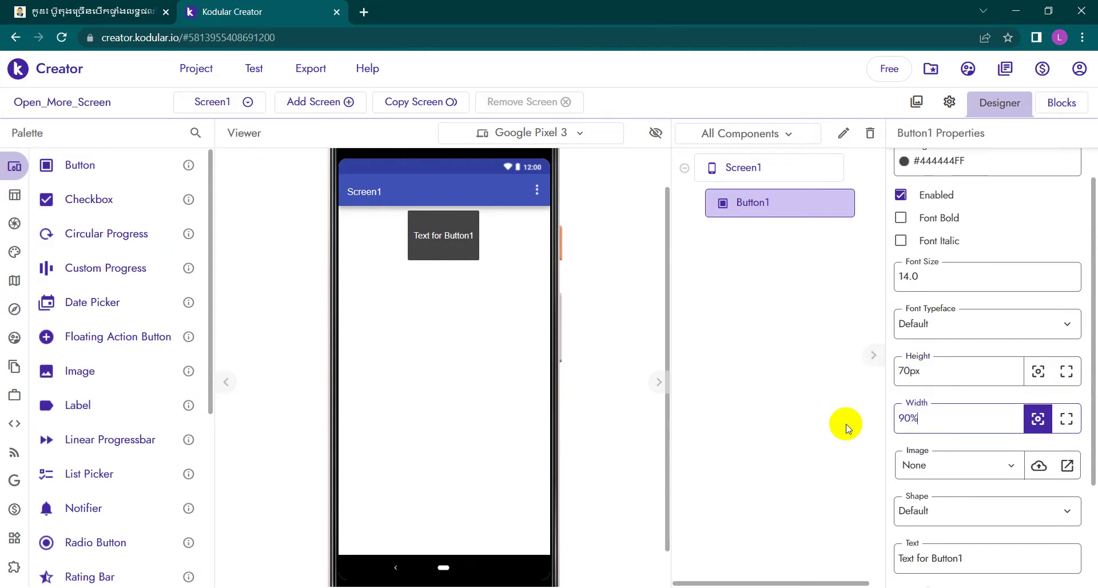
pyautogui.click(781, 439)
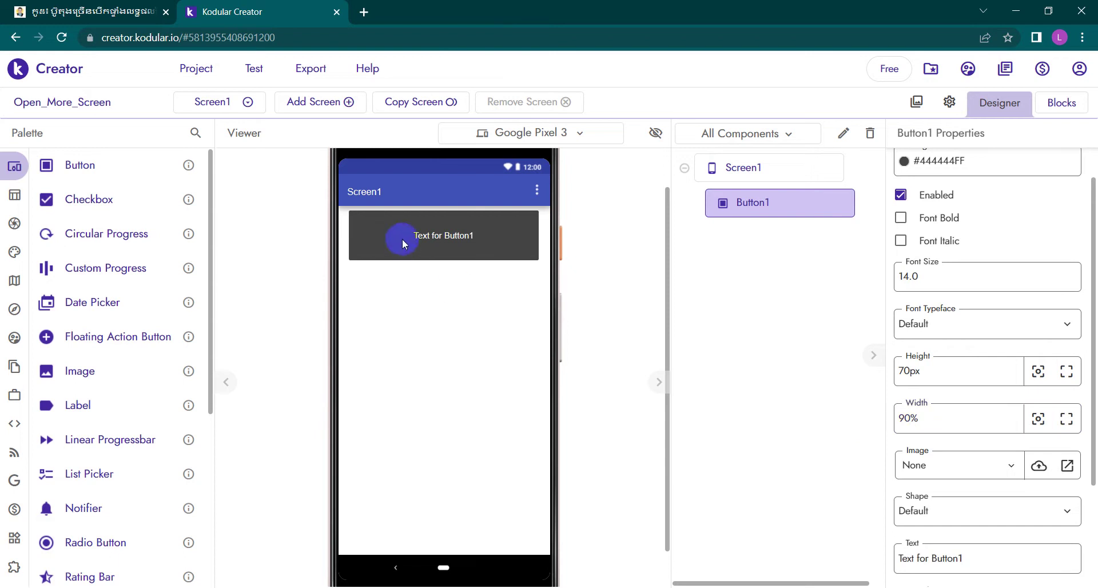
pyautogui.click(944, 278)
# Step: Set Button1's font size to 16 and its text to 'Langdy Apps'
pyautogui.hotkey('ctrl', 'a')
pyautogui.write('1')
pyautogui.click(800, 285)
pyautogui.scroll(-2, 972, 481)
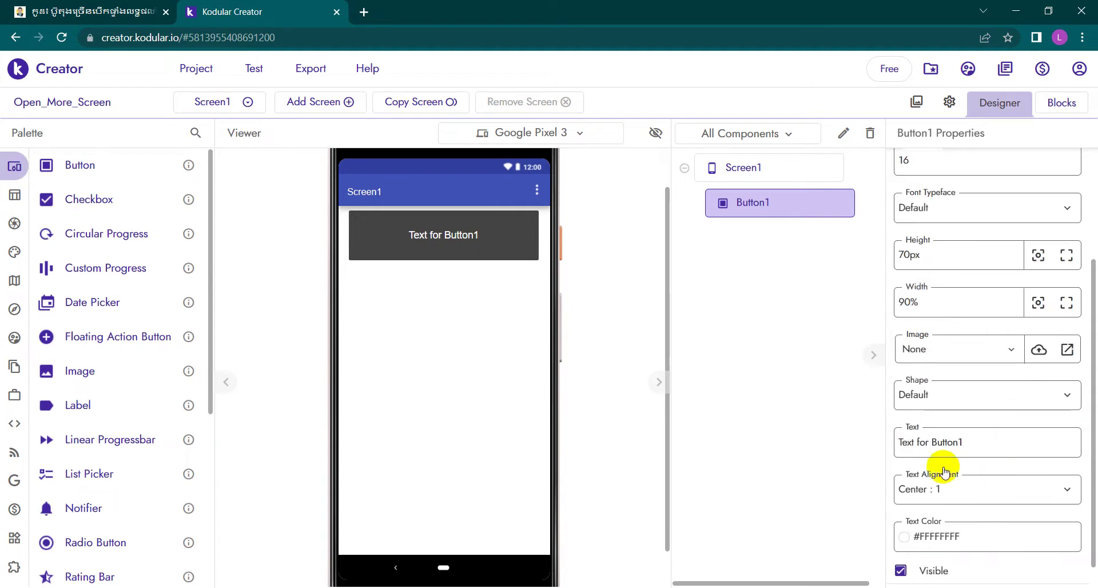
pyautogui.moveTo(984, 443); pyautogui.dragTo(865, 449)
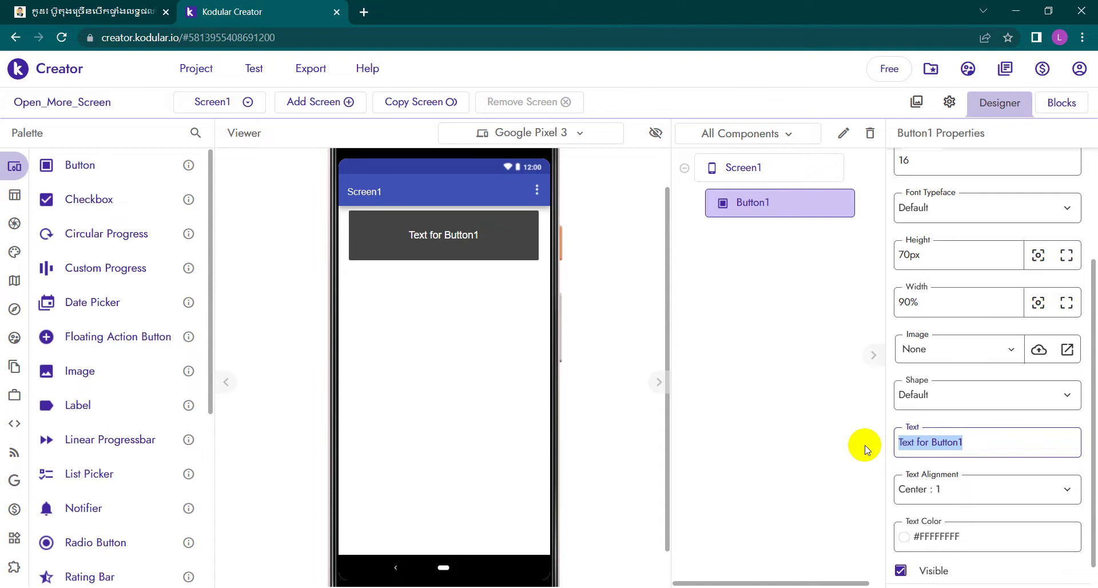
pyautogui.write('Langdy ')
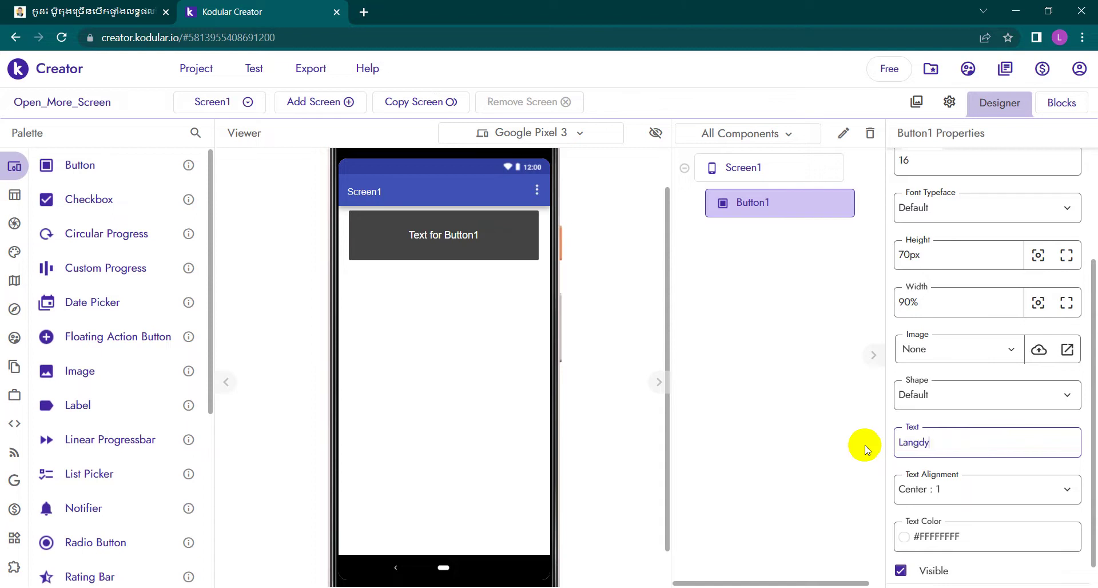
pyautogui.write('Apps')
pyautogui.click(799, 423)
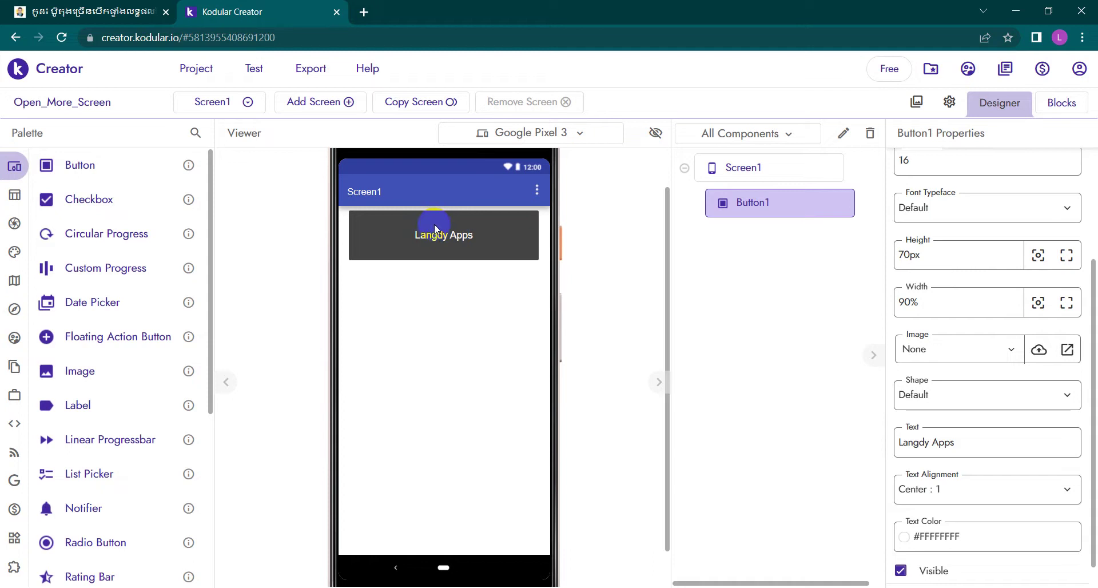
# Step: Give the Langdy Apps button a teal #009688FF background colour
pyautogui.click(458, 235)
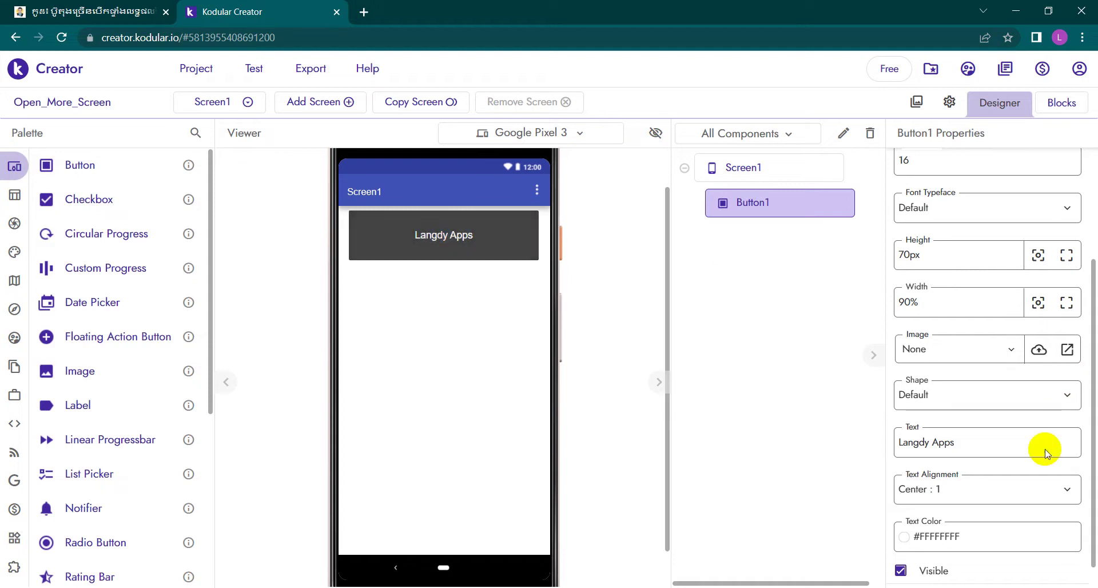
pyautogui.scroll(-1, 1045, 449)
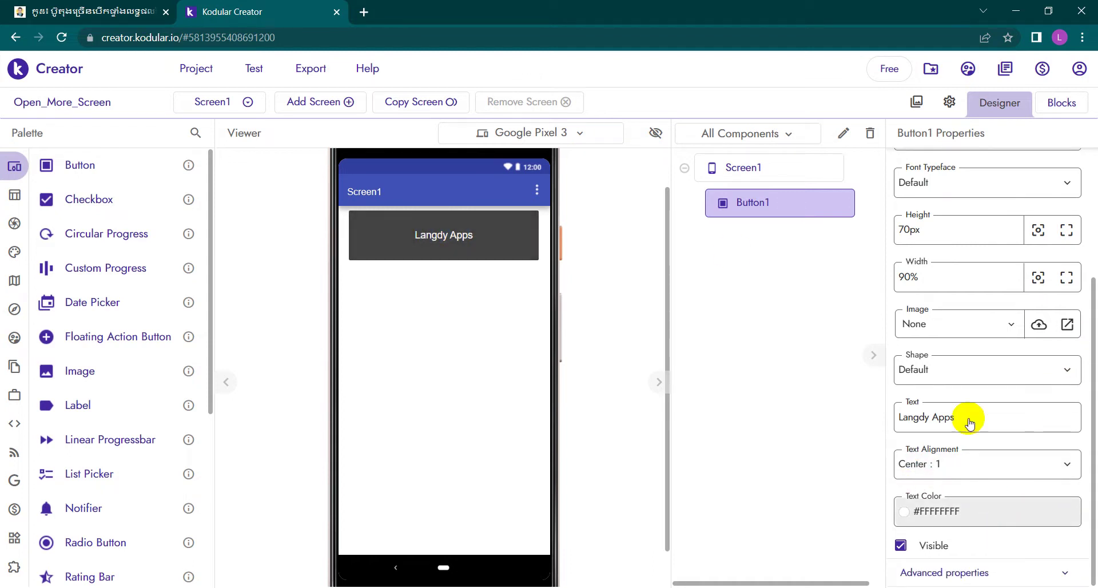
pyautogui.scroll(3, 973, 405)
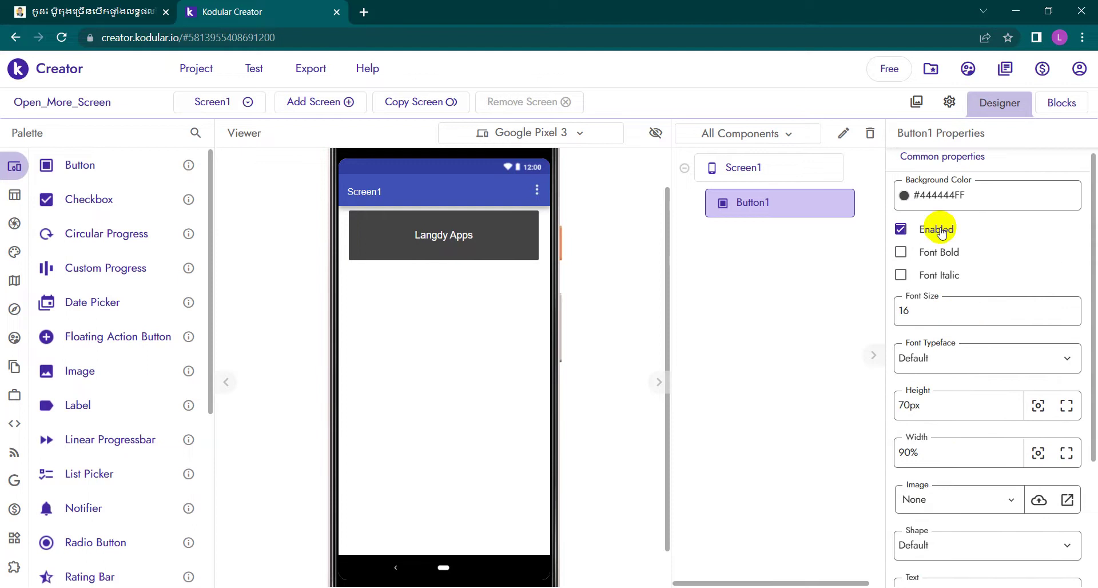
pyautogui.click(942, 196)
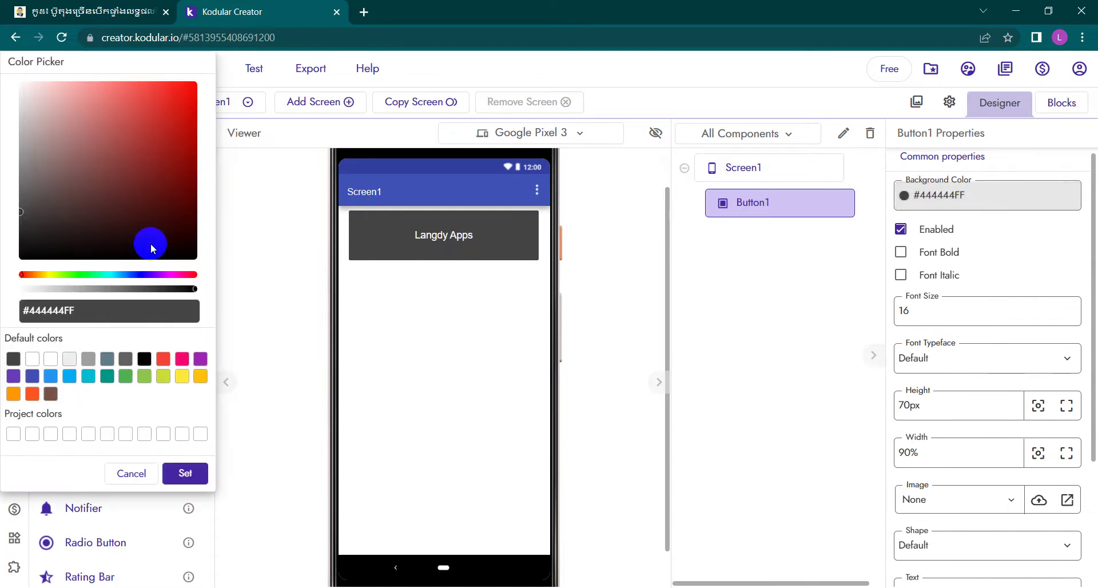
pyautogui.click(107, 377)
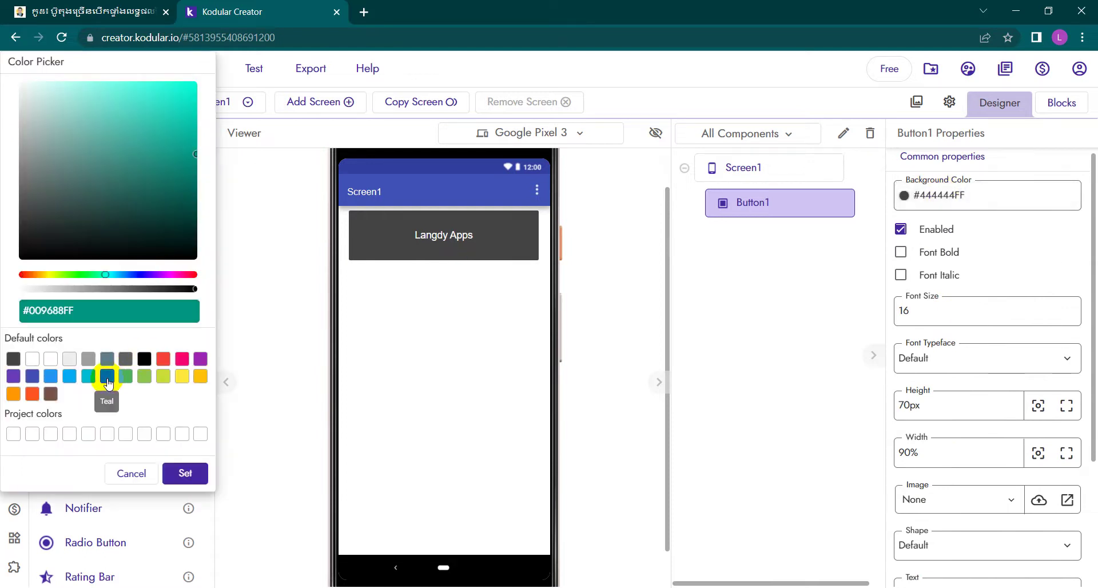
pyautogui.click(182, 475)
pyautogui.click(468, 395)
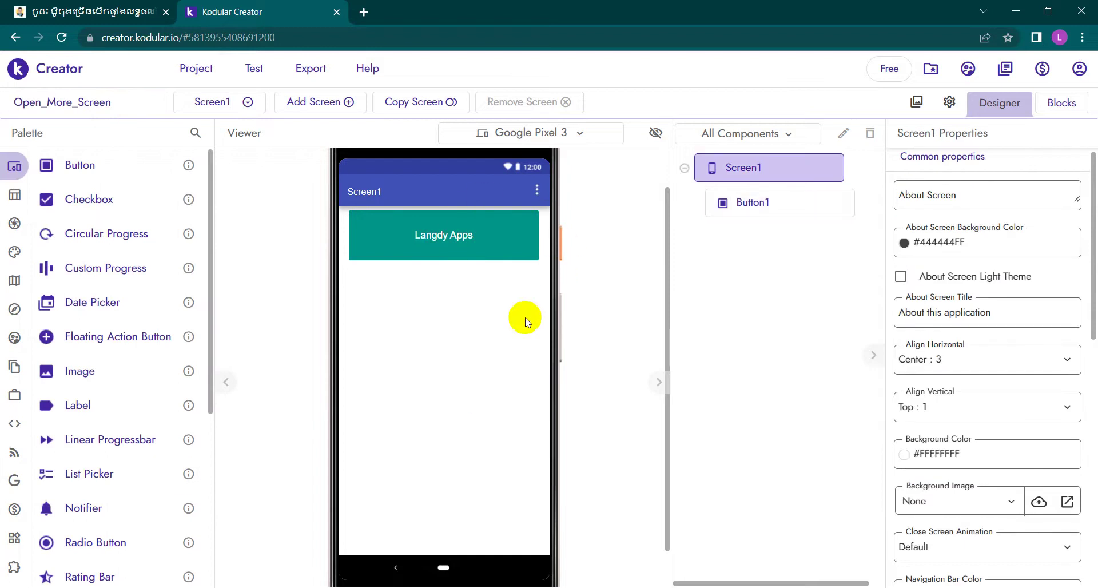
pyautogui.click(409, 220)
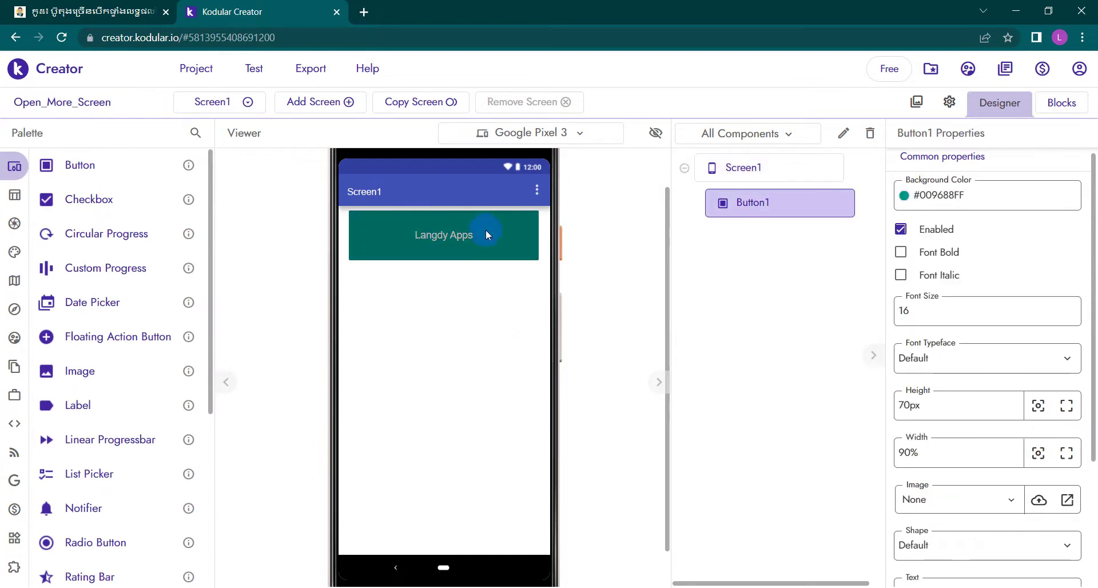
# Step: Copy the Langdy Apps button and paste it onto Screen1 as Button1_copy
pyautogui.rightClick(462, 225)
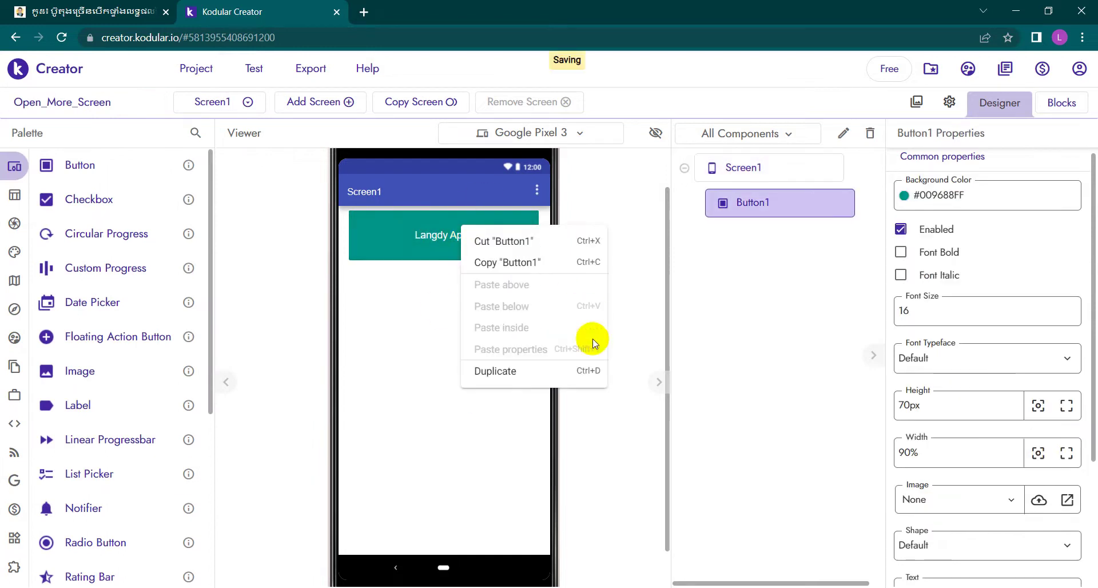
pyautogui.click(519, 262)
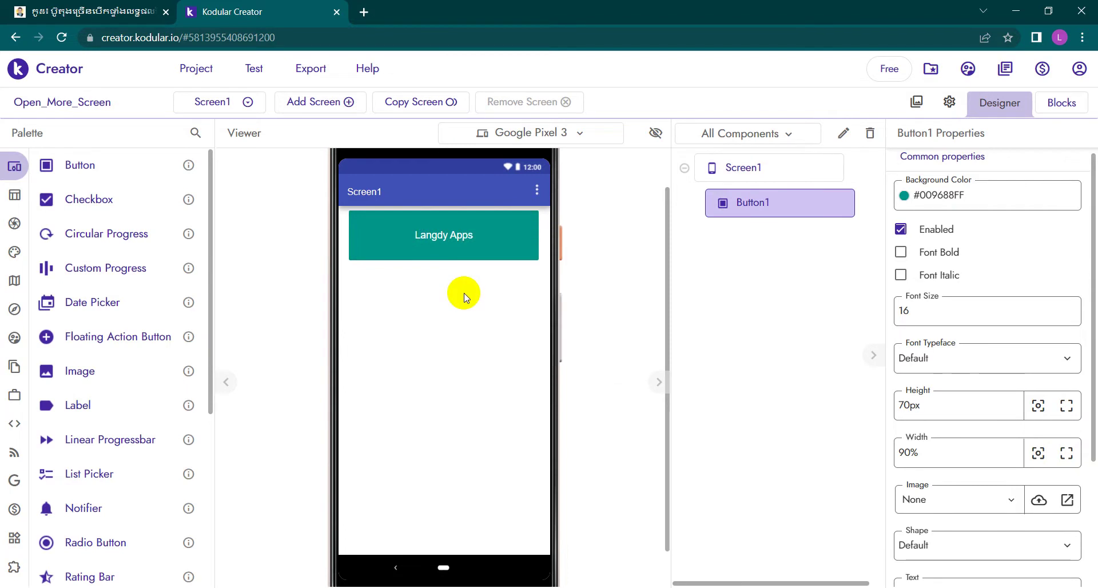
pyautogui.click(464, 296)
pyautogui.hotkey('ctrl', 'v')
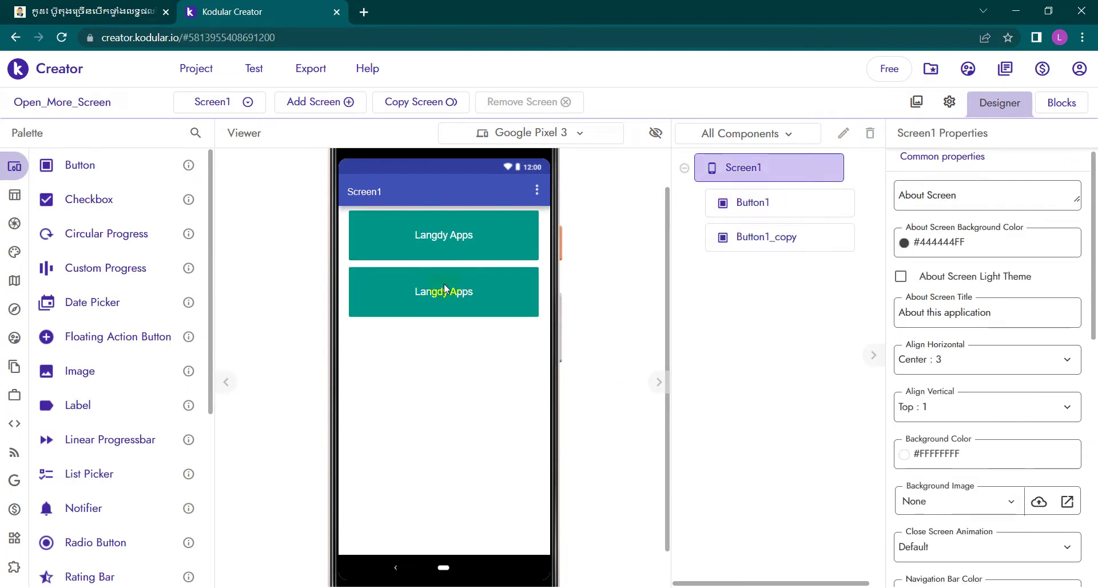
pyautogui.click(445, 288)
pyautogui.scroll(-3, 1035, 513)
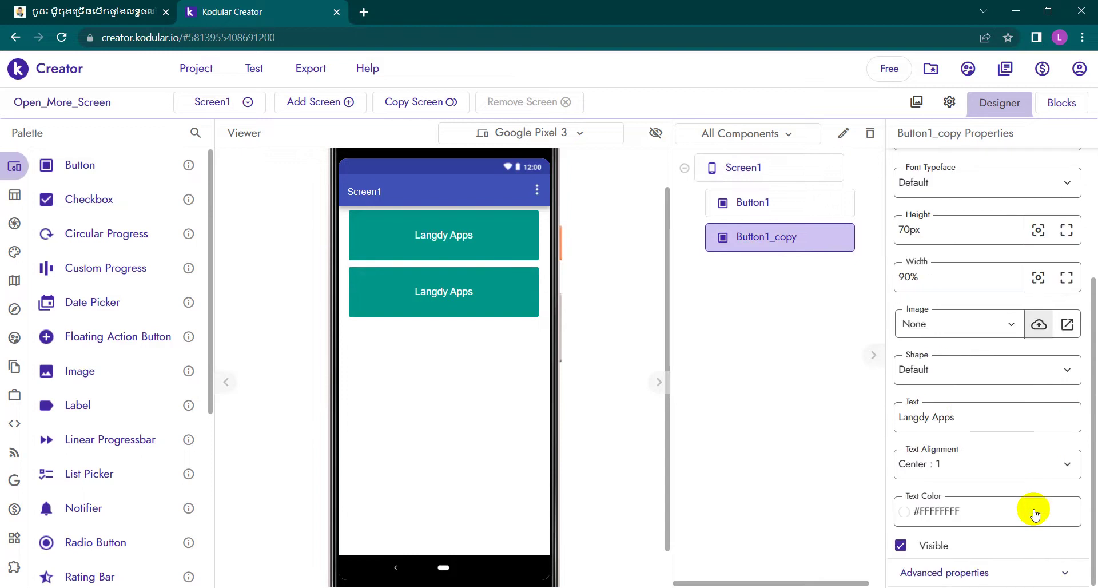
pyautogui.moveTo(966, 413); pyautogui.dragTo(881, 417)
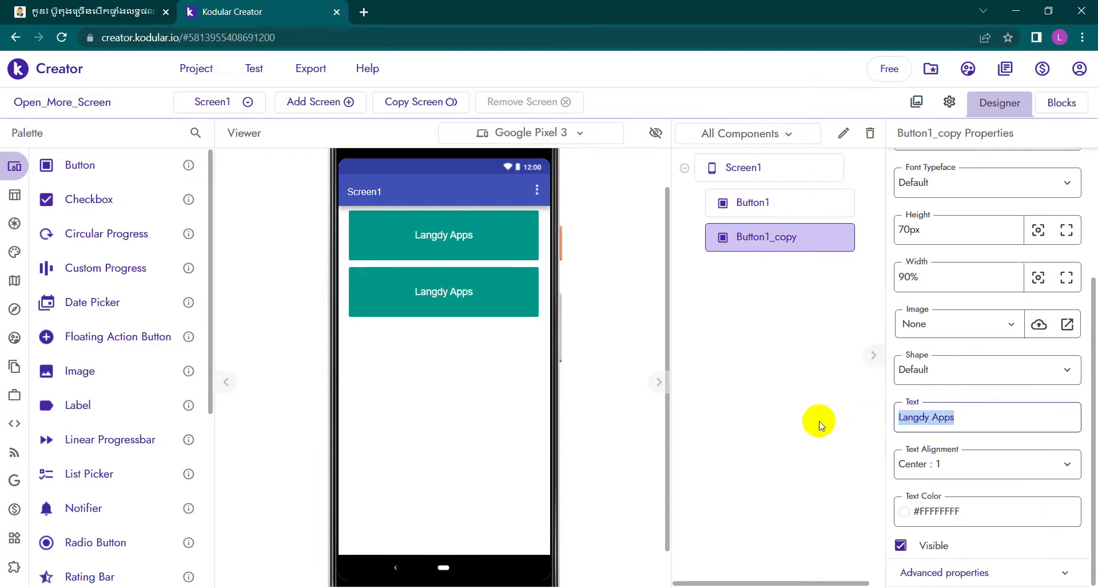
# Step: Change Button1_copy's text to 'Rean Excel'
pyautogui.write('Rean')
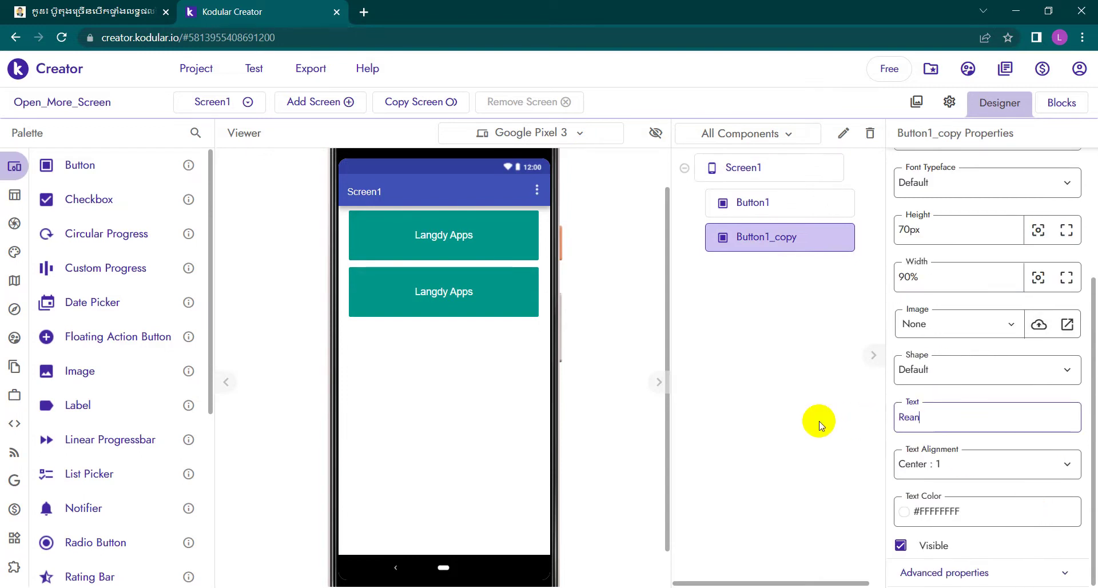
pyautogui.write(' Excel')
pyautogui.click(819, 424)
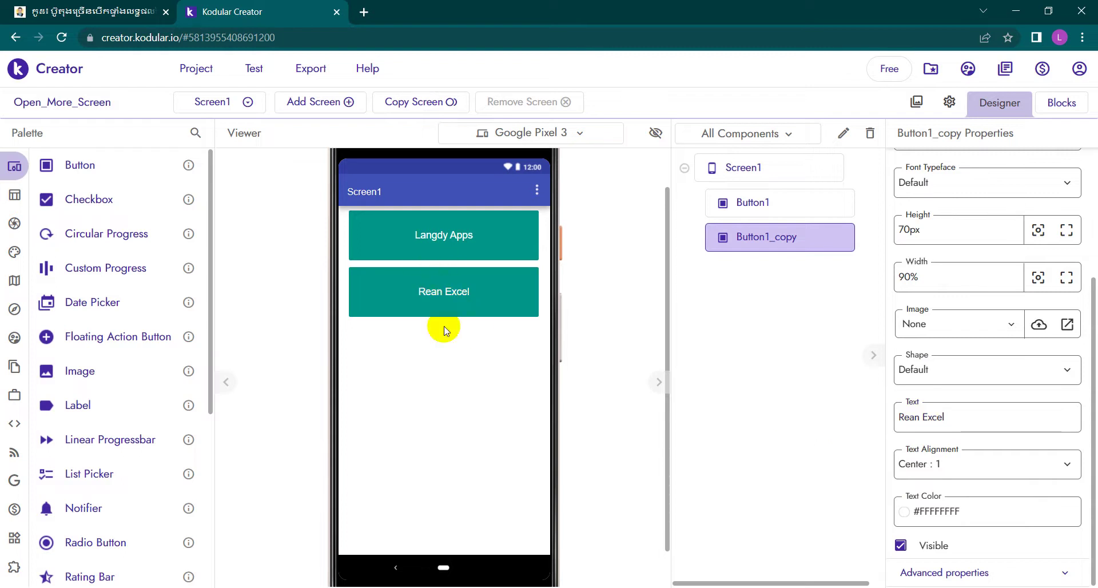
pyautogui.click(483, 350)
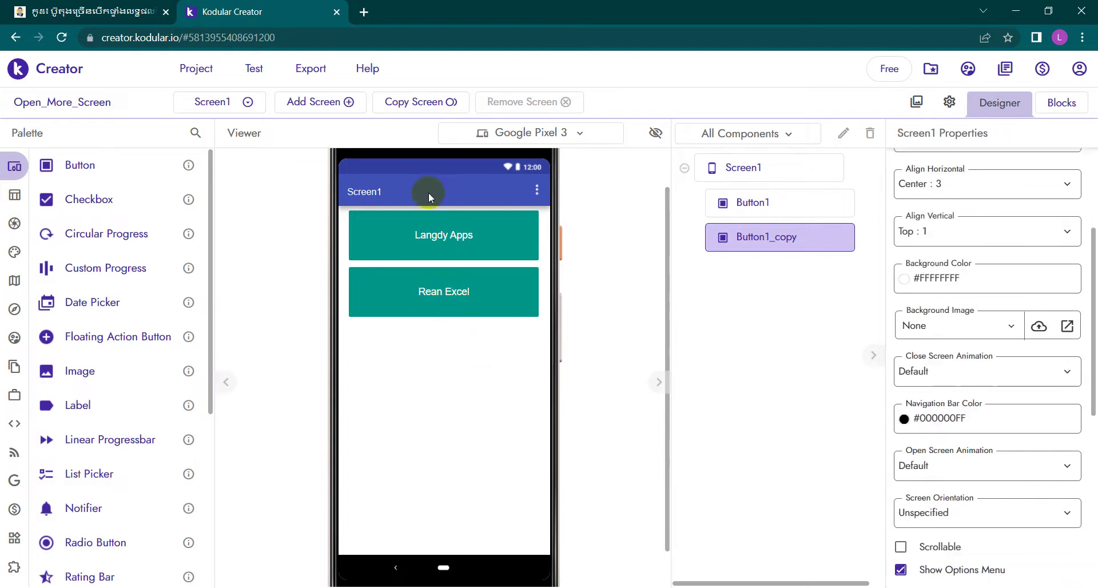
pyautogui.click(750, 211)
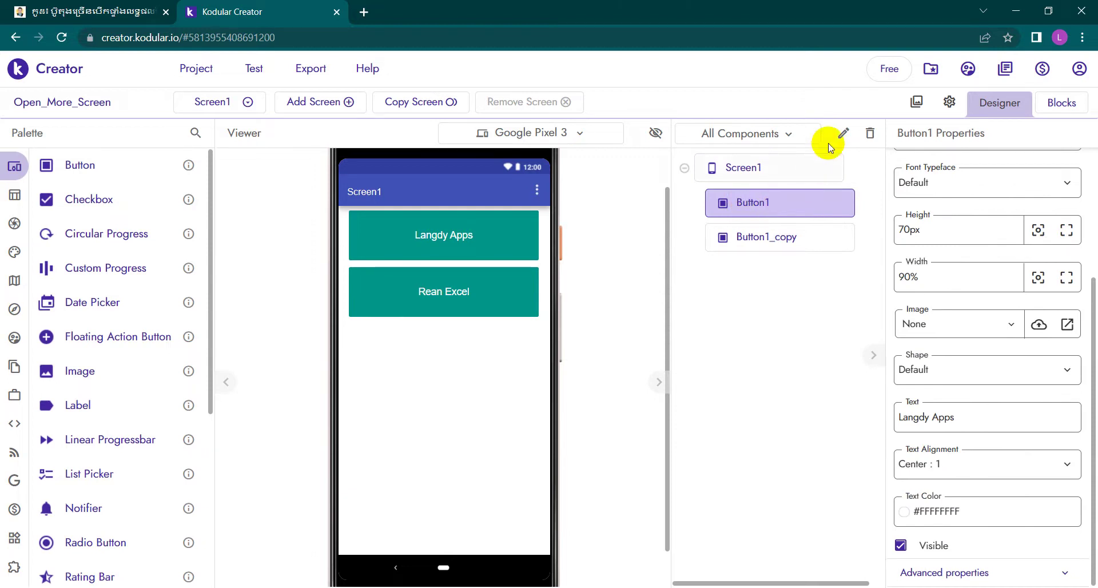
# Step: Rename the Button1 component to LangdyApps
pyautogui.click(843, 134)
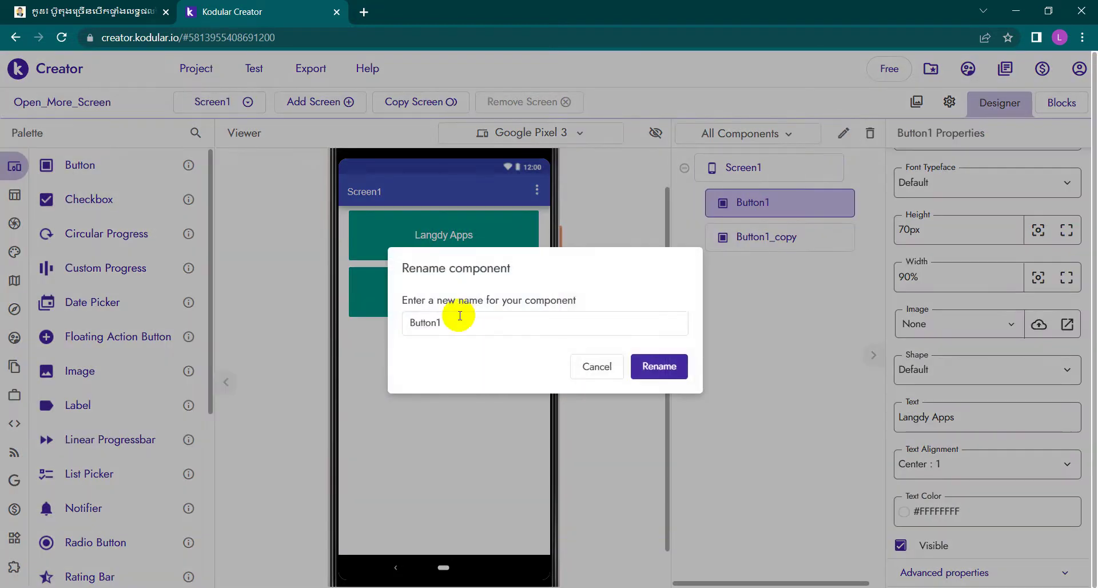
pyautogui.moveTo(454, 314)
pyautogui.mouseDown()
pyautogui.moveTo(448, 372)
pyautogui.moveTo(378, 381)
pyautogui.mouseUp()
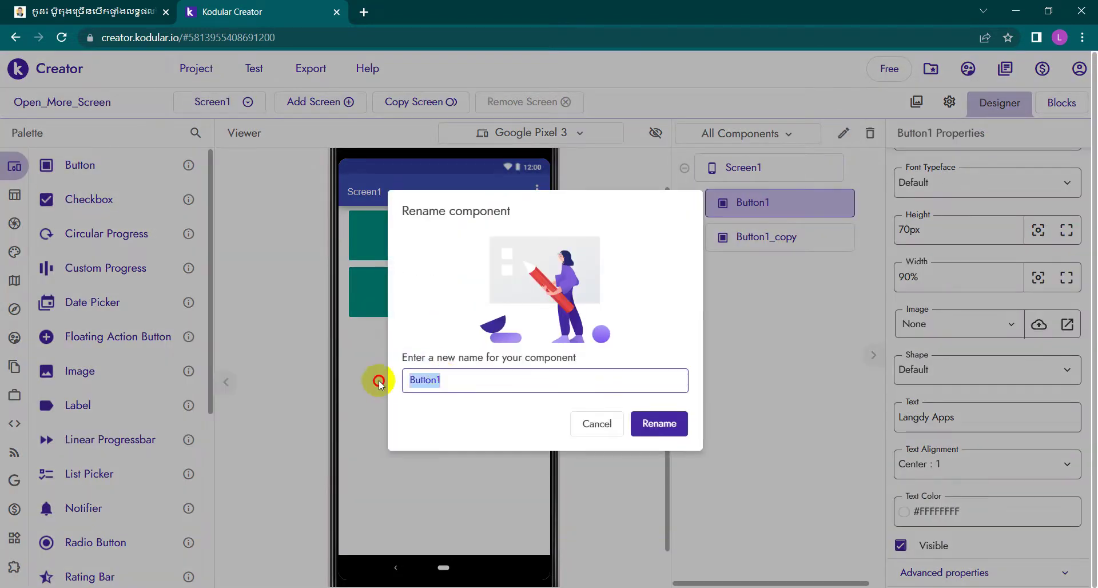
pyautogui.write('Langdy')
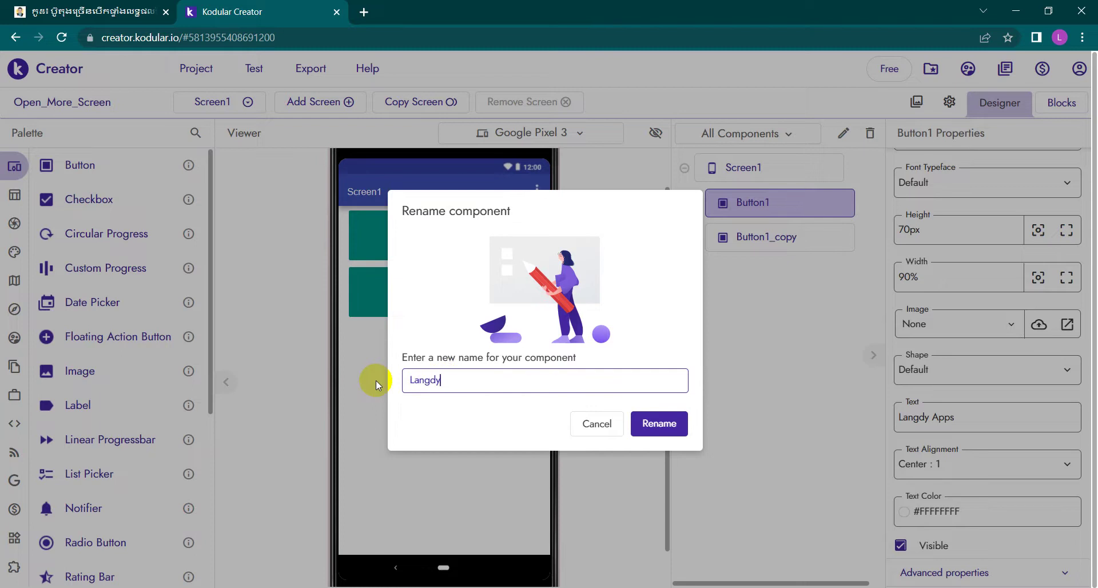
pyautogui.write('Apps')
pyautogui.press('Return')
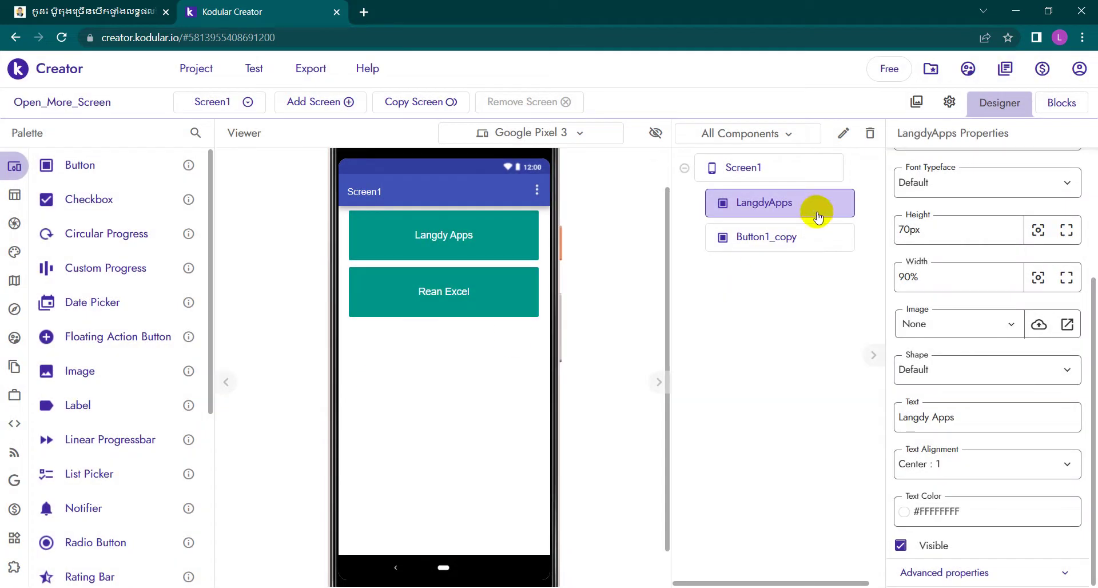
# Step: Rename the Button1_copy component to ReanExcel
pyautogui.click(808, 234)
pyautogui.click(843, 133)
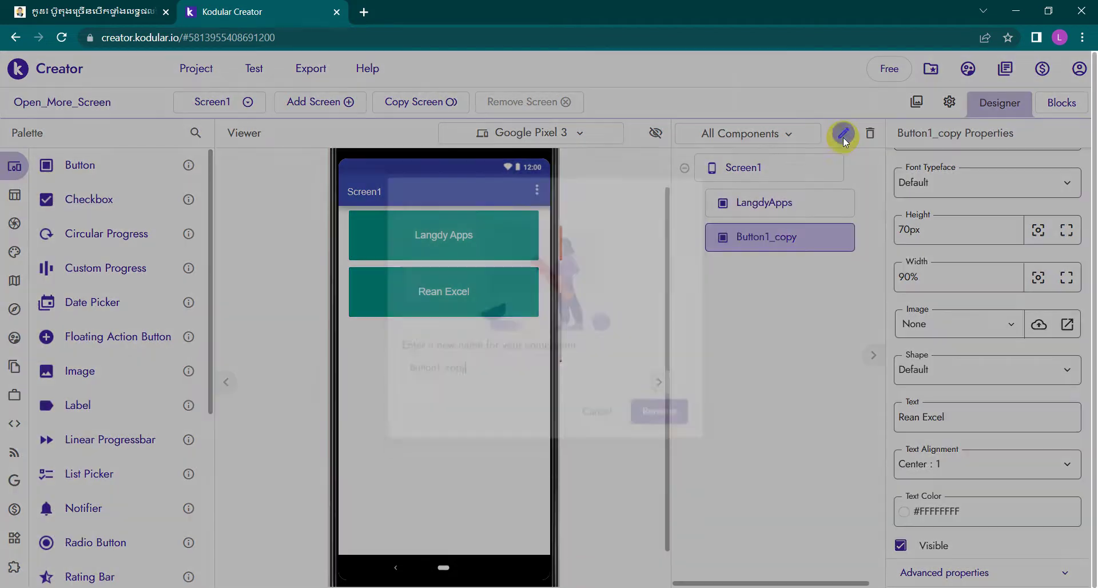
pyautogui.moveTo(478, 380); pyautogui.dragTo(394, 387)
pyautogui.write('ReanExcel')
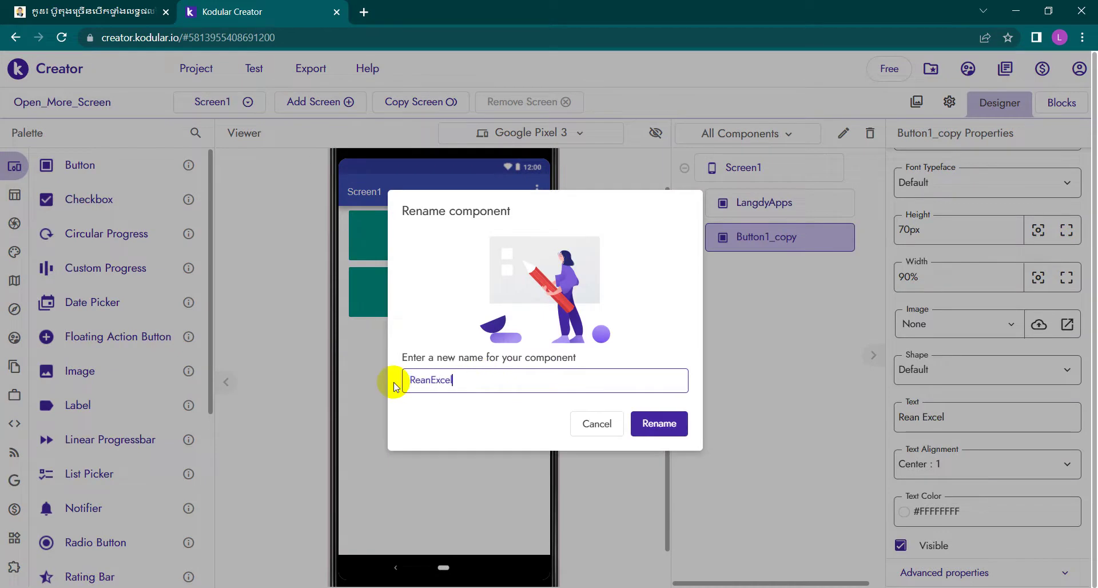
pyautogui.press('Return')
pyautogui.click(424, 422)
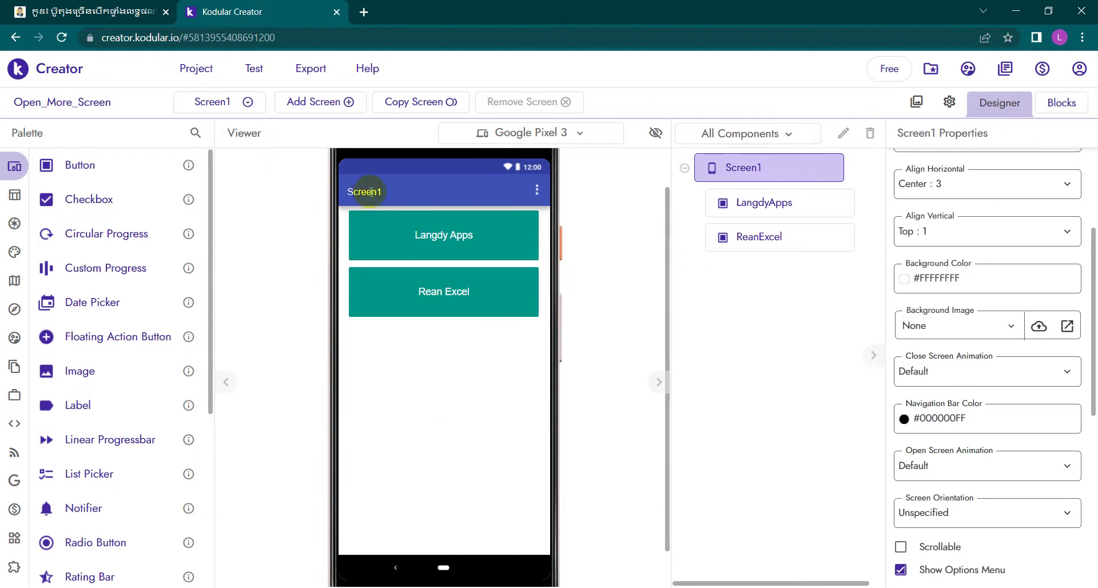
pyautogui.hotkey('ctrl', 'l')
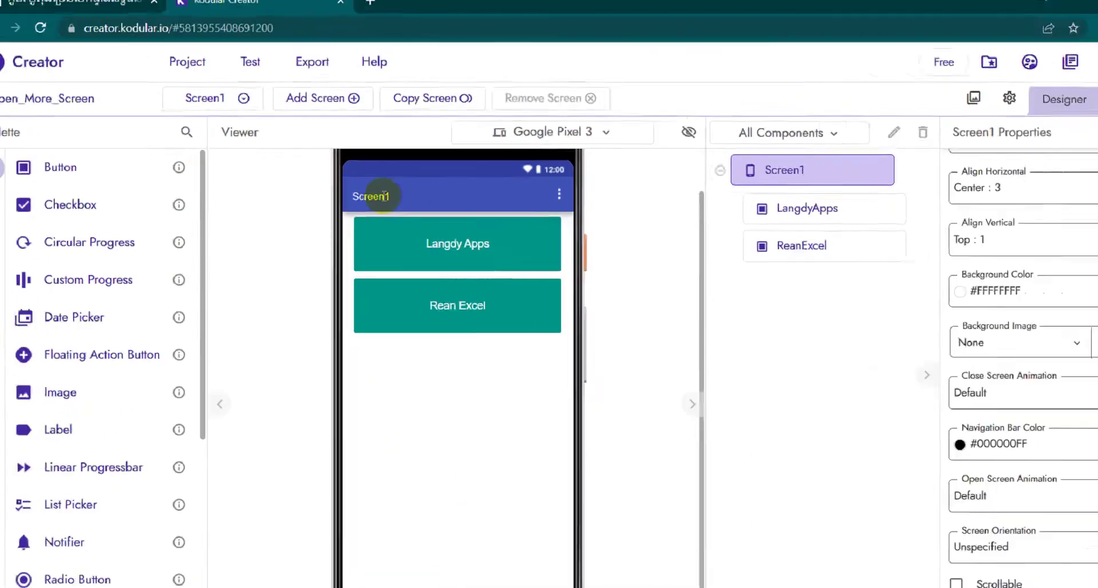
# Step: On Screen2, add a Web Viewer set to Fill parent for both height and width
pyautogui.click(246, 103)
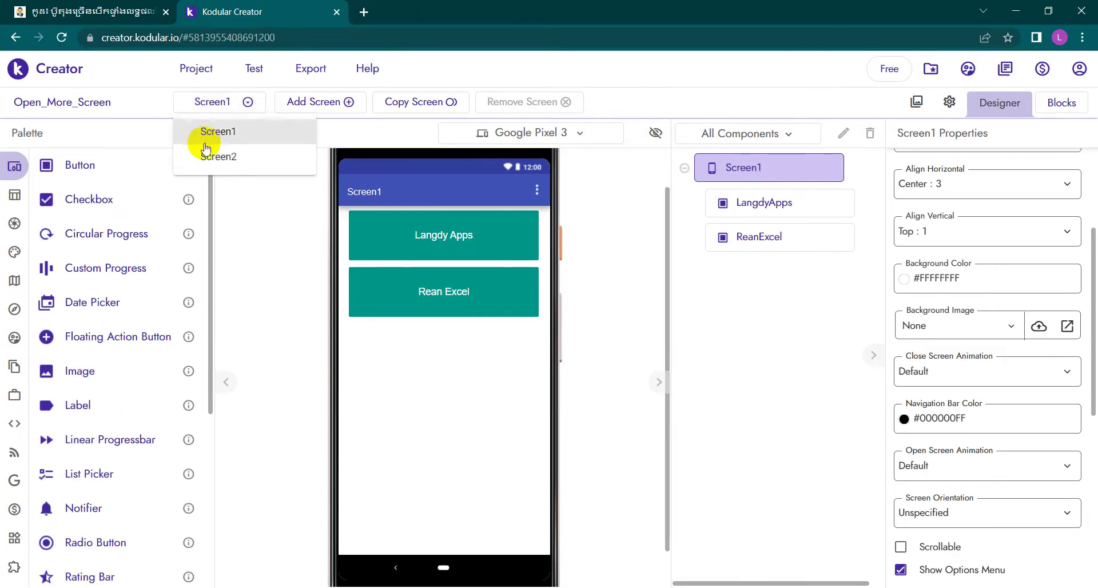
pyautogui.click(232, 158)
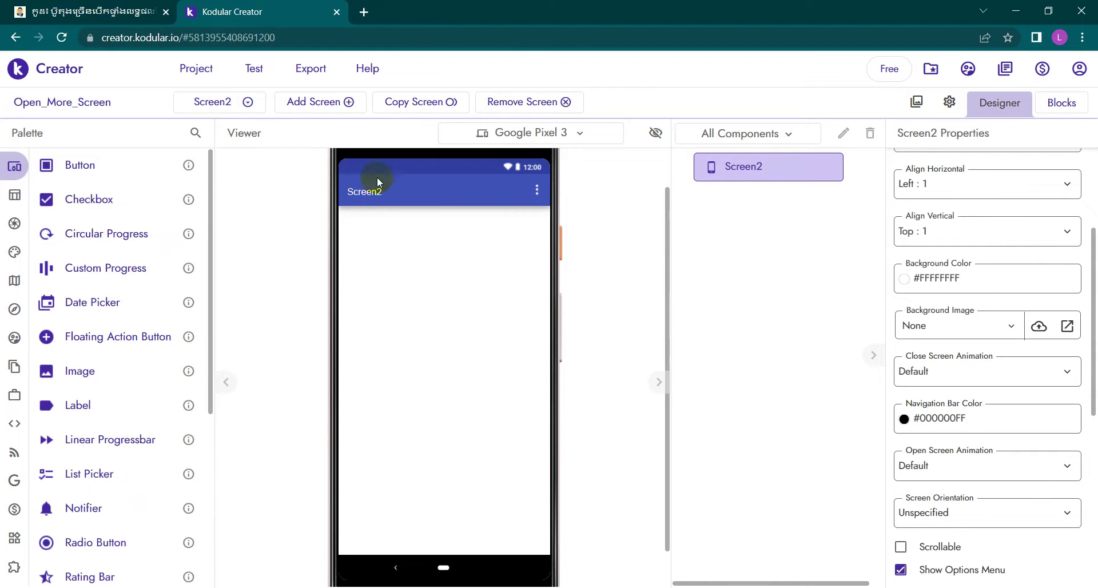
pyautogui.click(193, 133)
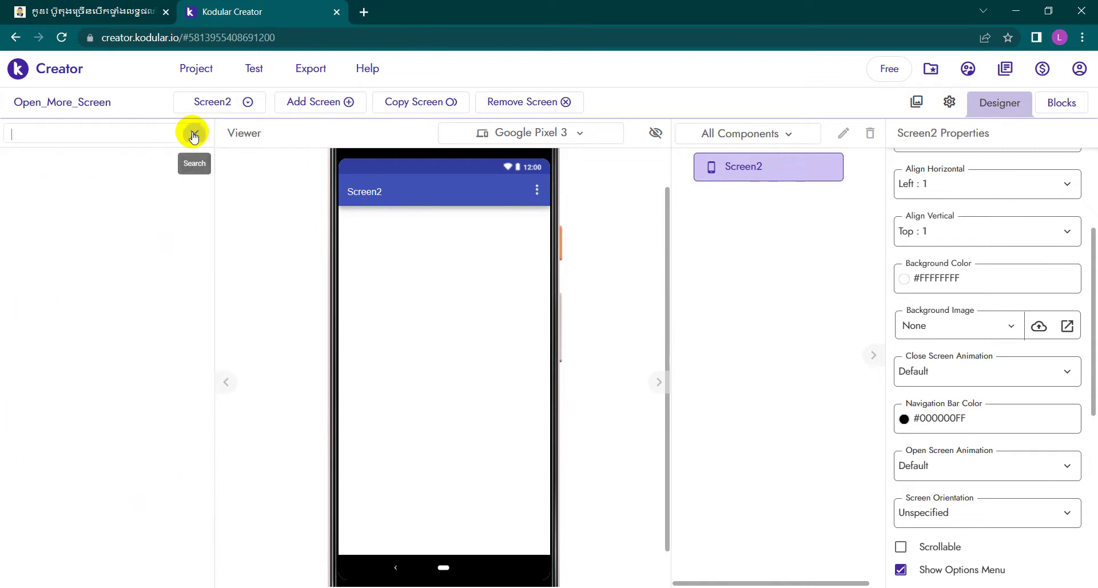
pyautogui.write('web')
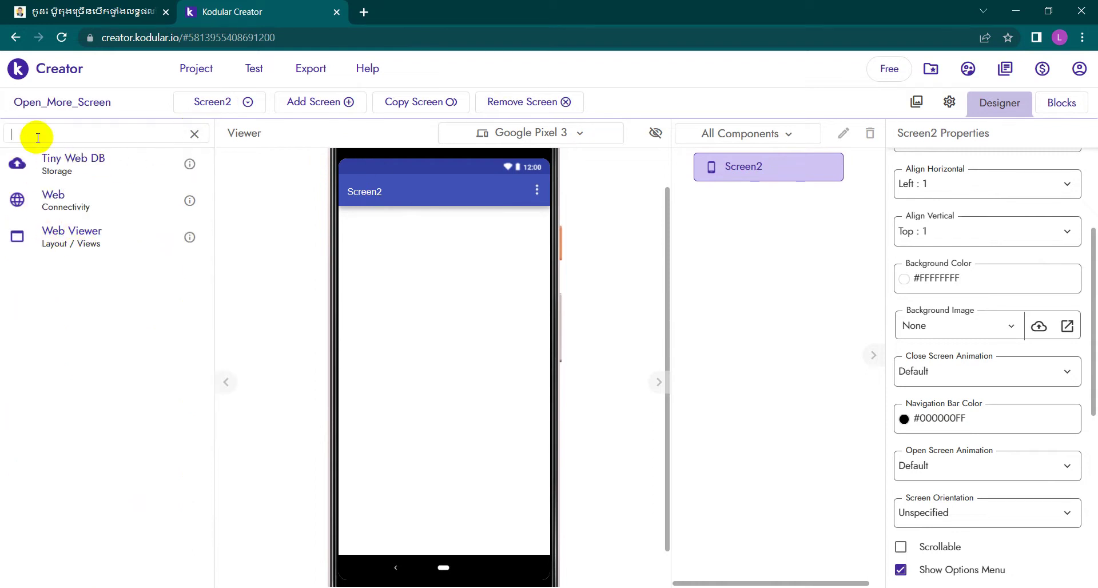
pyautogui.write('eb')
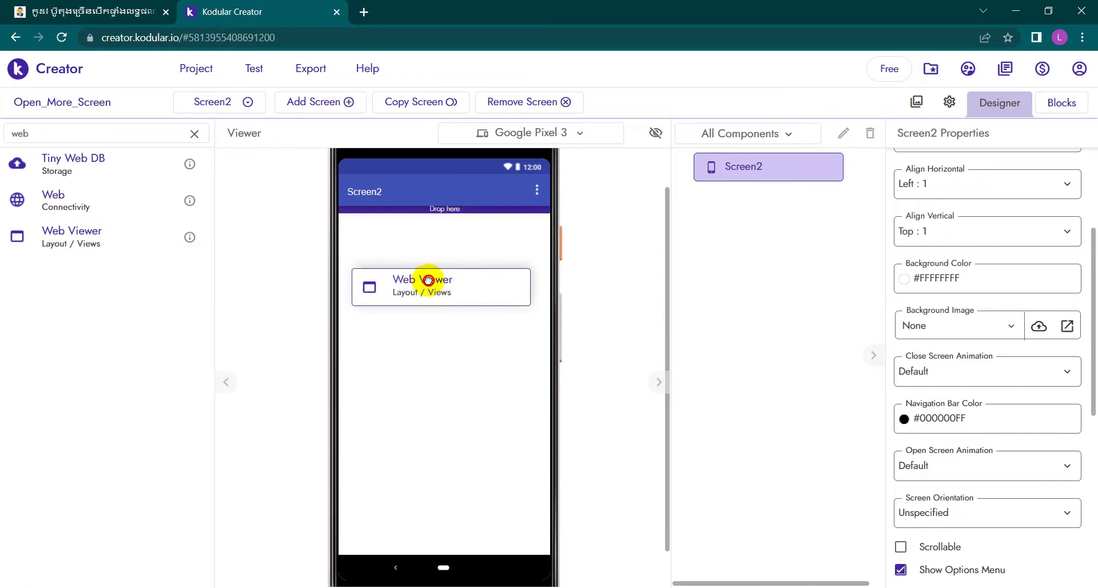
pyautogui.moveTo(81, 232); pyautogui.dragTo(434, 268)
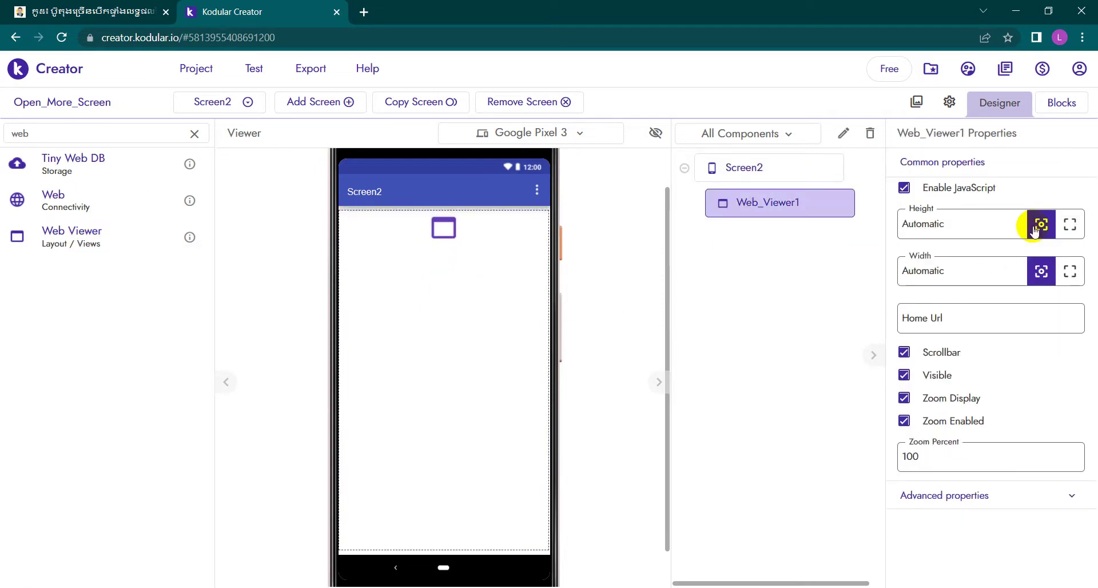
pyautogui.click(1065, 224)
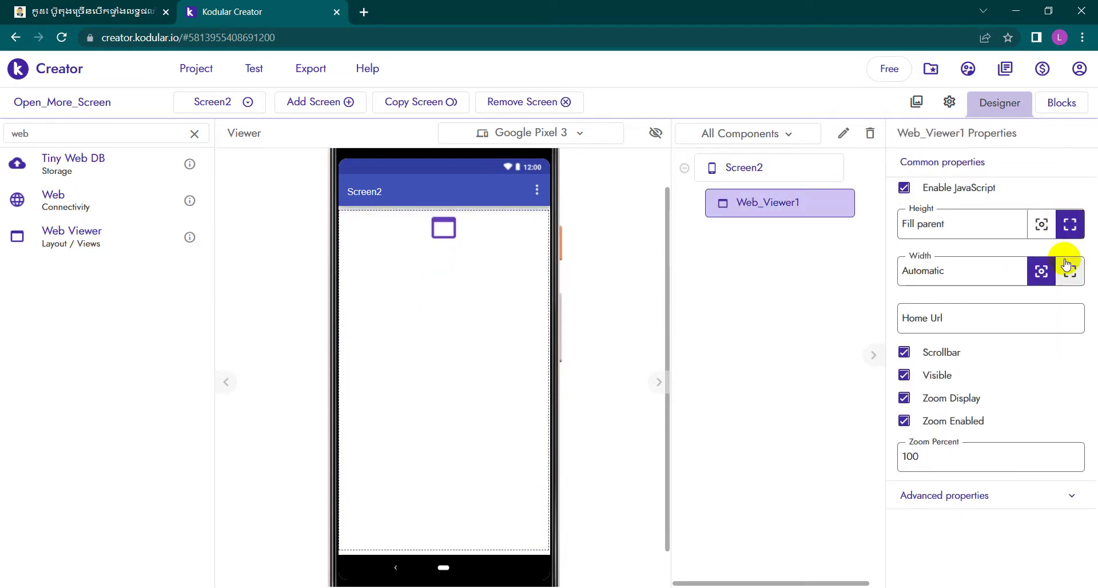
pyautogui.click(1069, 271)
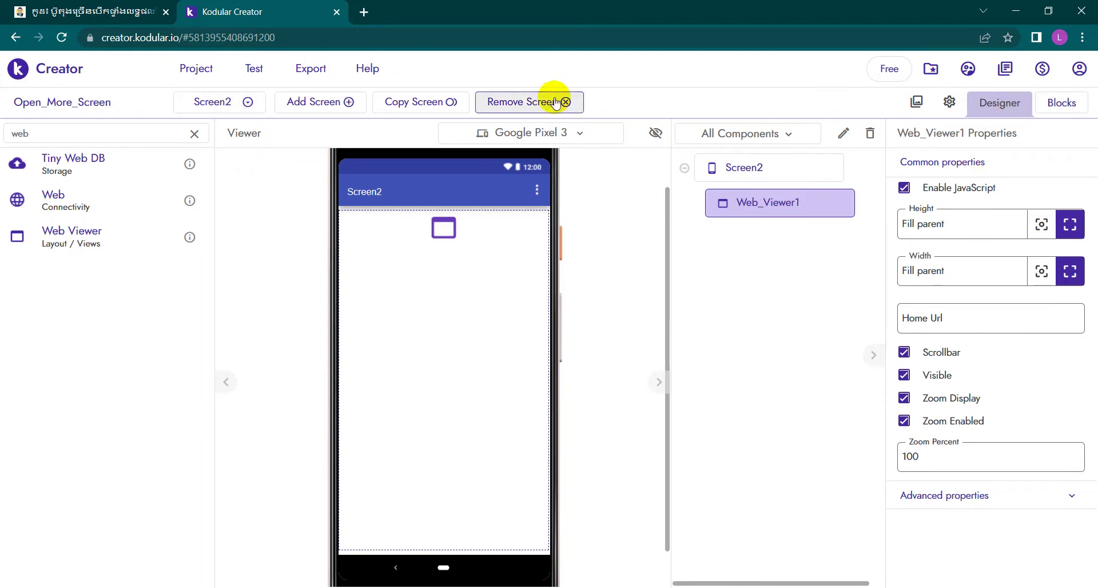
# Step: Switch the designer back to Screen1 and select the LangdyApps button
pyautogui.click(213, 103)
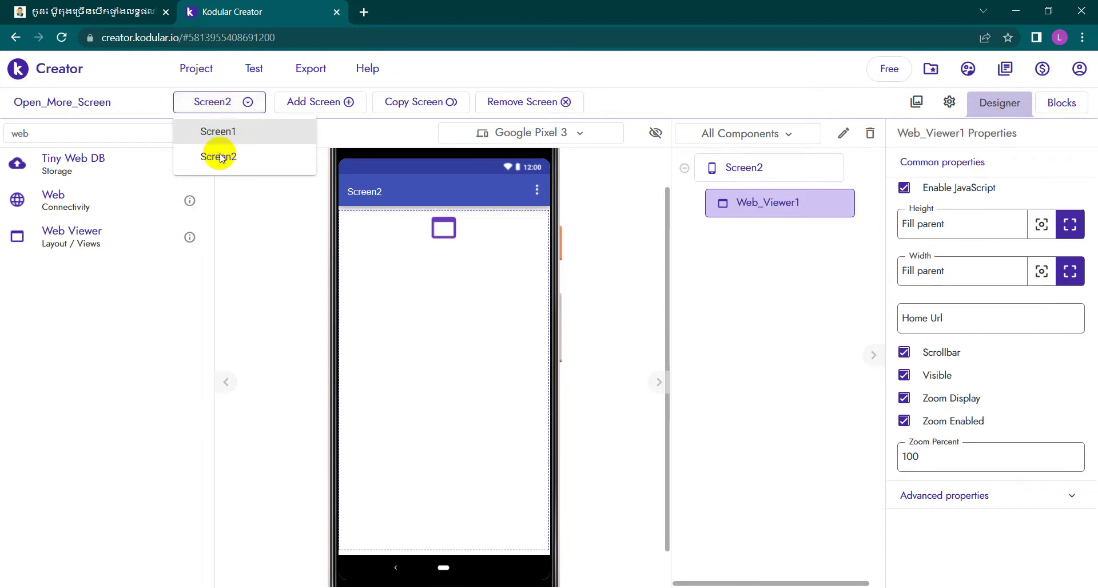
pyautogui.click(221, 133)
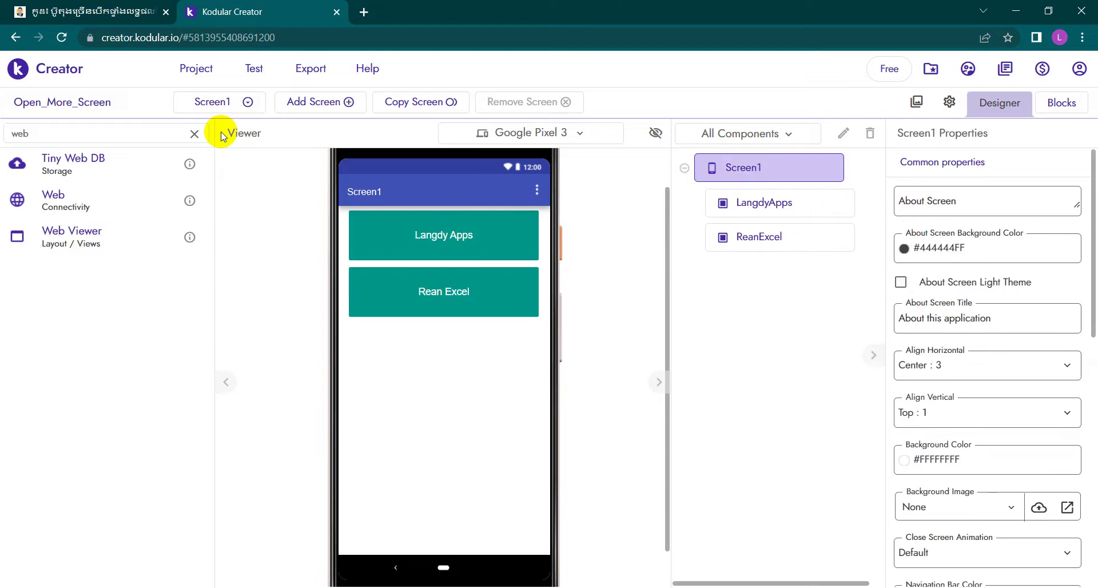
pyautogui.click(445, 238)
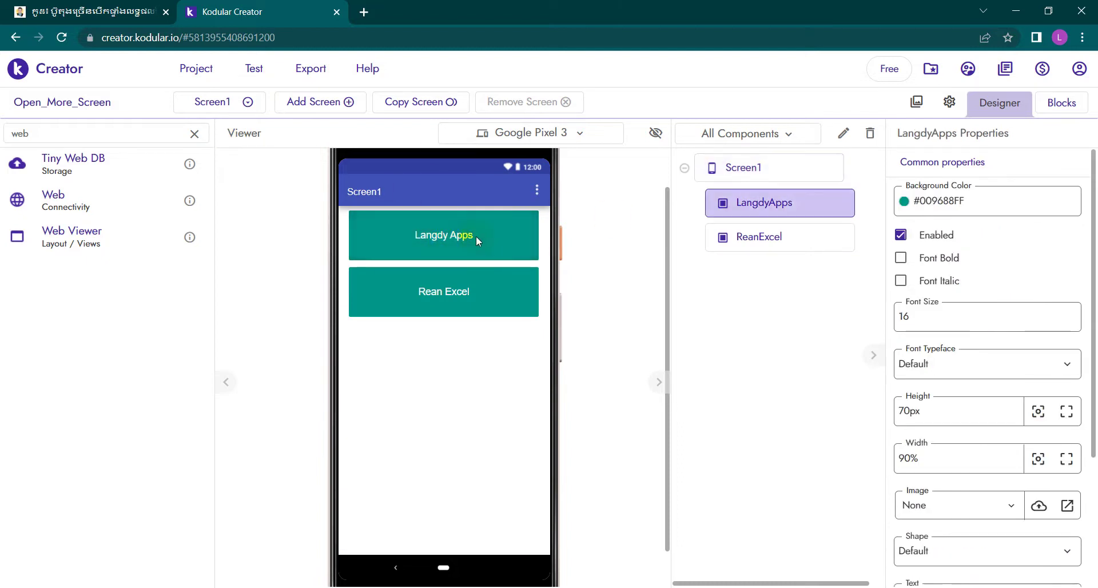
# Step: In Screen1's Blocks editor, place an empty 'when LangdyApps.Click do' event block on the workspace
pyautogui.click(1050, 102)
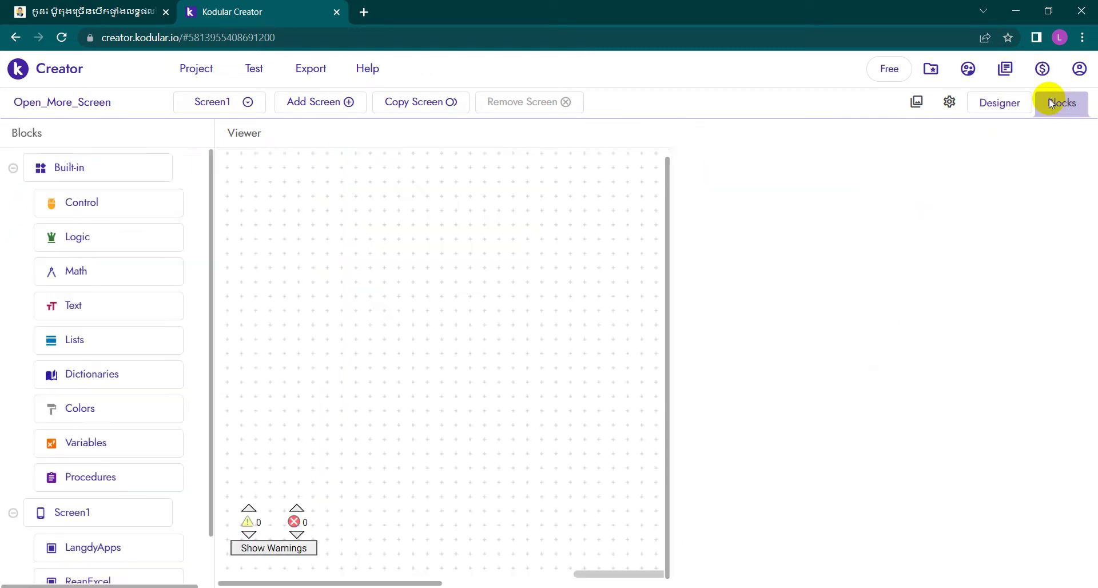
pyautogui.scroll(-1, 81, 518)
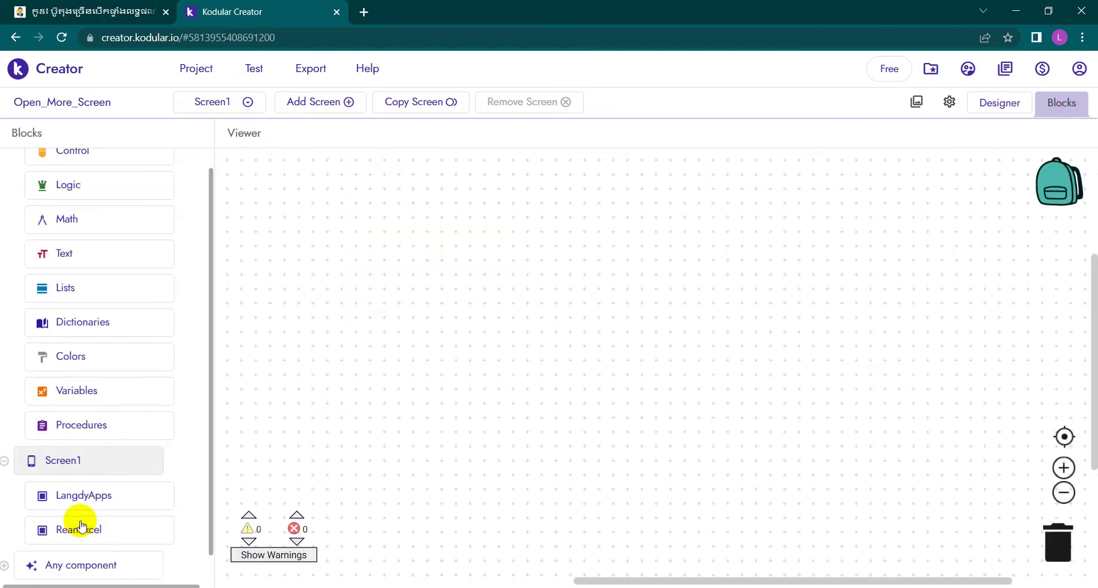
pyautogui.click(81, 502)
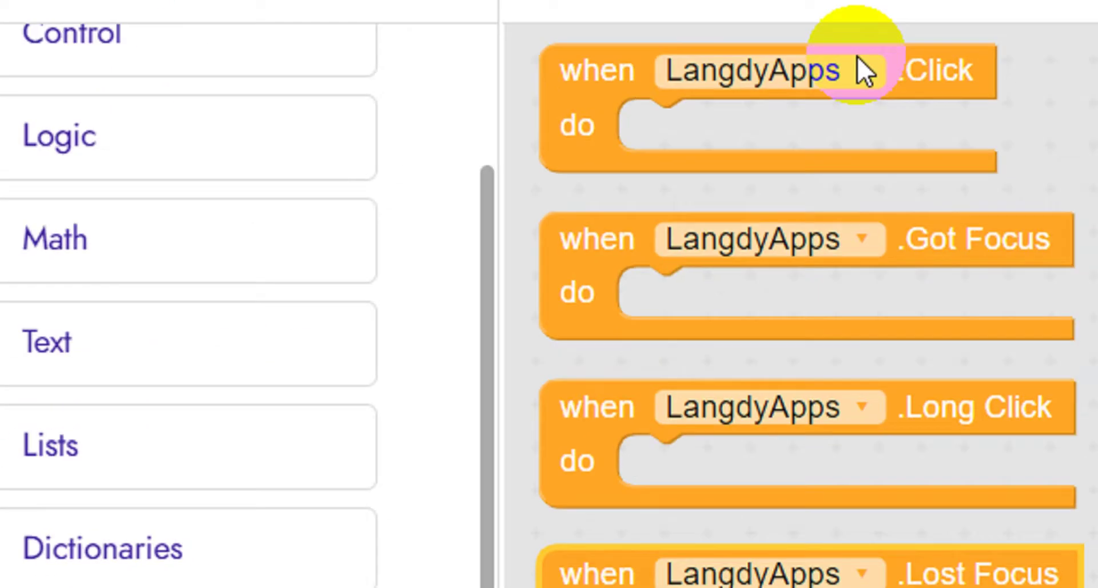
pyautogui.click(836, 150)
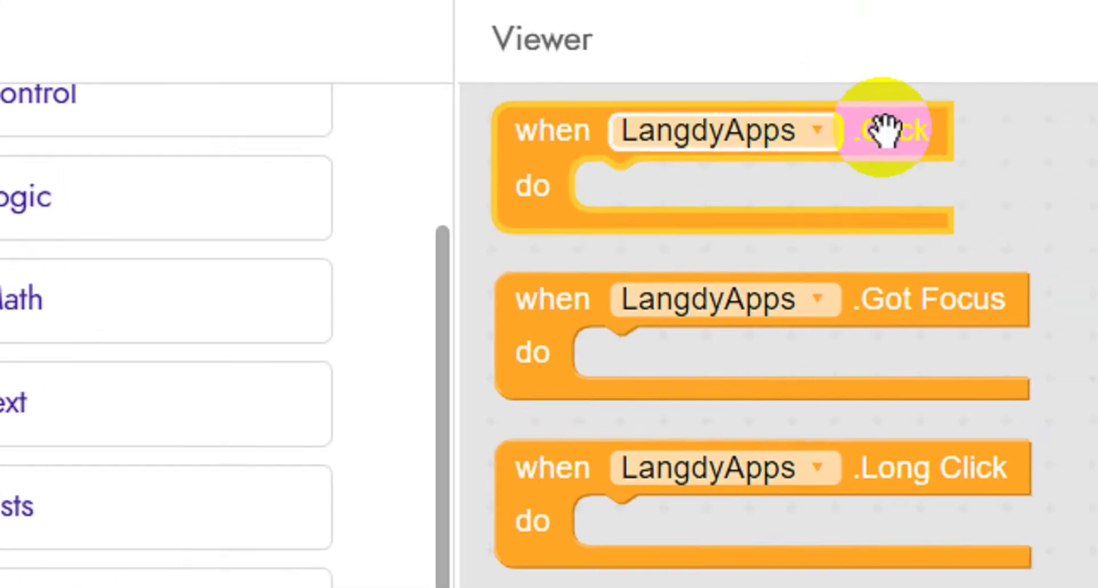
pyautogui.moveTo(836, 150)
pyautogui.mouseDown()
pyautogui.moveTo(839, 266)
pyautogui.moveTo(808, 290)
pyautogui.mouseUp()
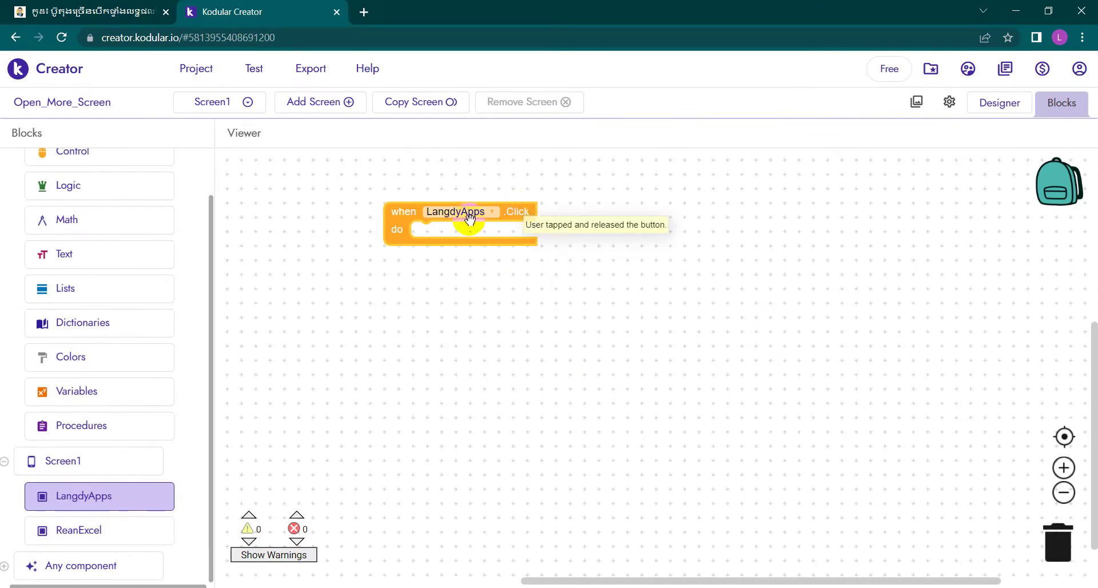
pyautogui.scroll(1, 128, 162)
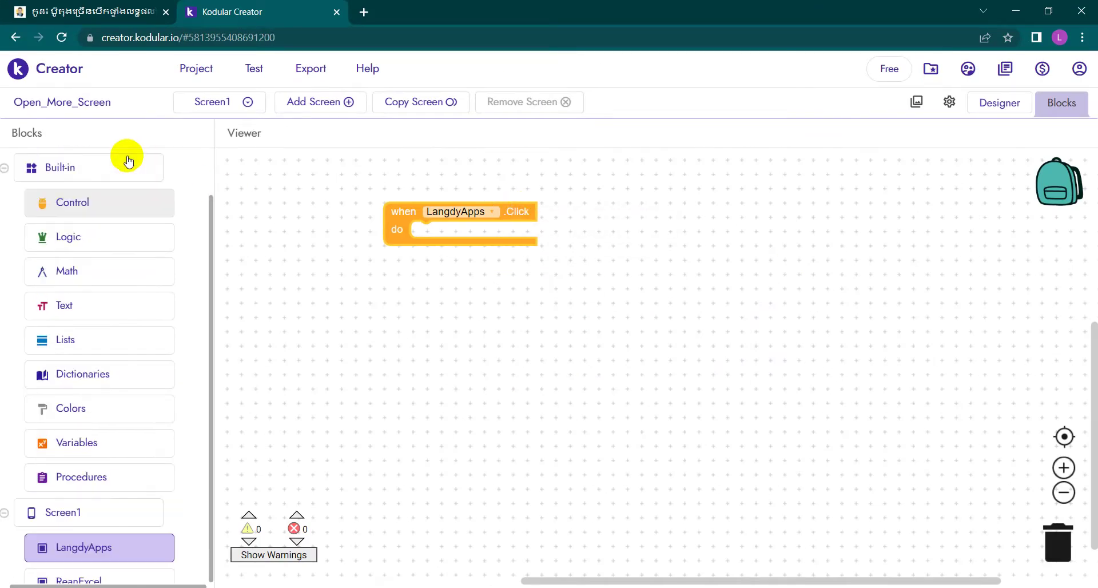
# Step: Add an 'open another screen with start value' block to the LangdyApps Click event with screenName Screen2
pyautogui.click(64, 204)
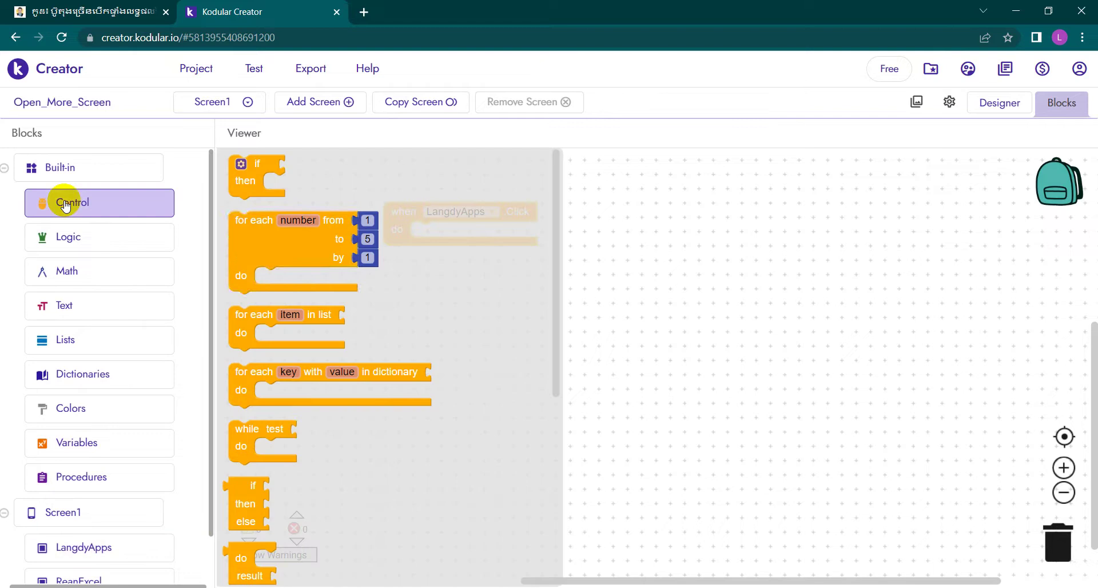
pyautogui.scroll(-1, 314, 417)
pyautogui.scroll(-5, 314, 419)
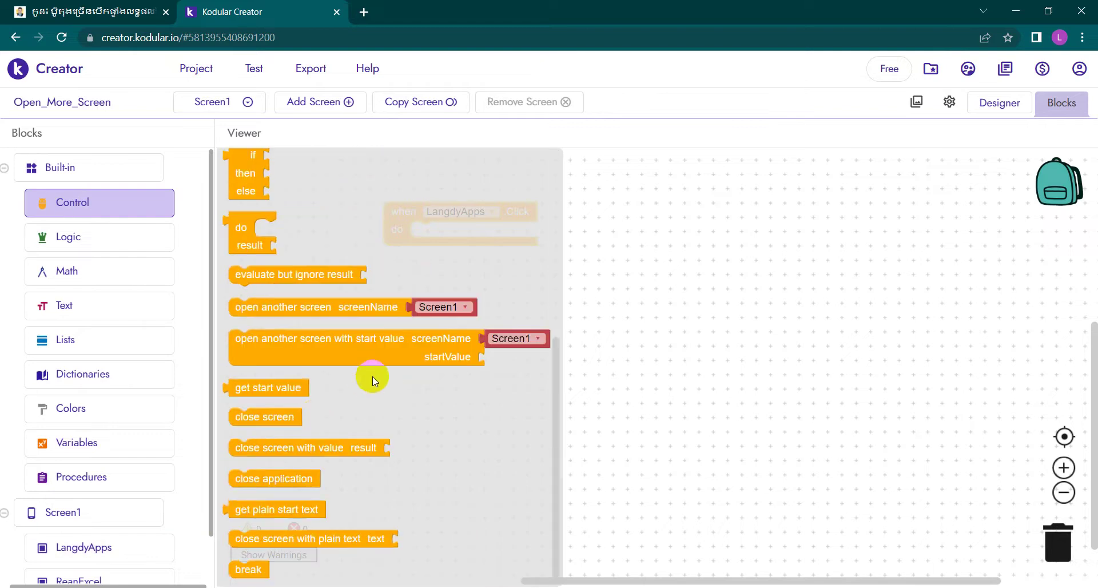
pyautogui.click(272, 341)
pyautogui.moveTo(275, 341)
pyautogui.mouseDown()
pyautogui.moveTo(589, 344)
pyautogui.moveTo(601, 270)
pyautogui.mouseUp()
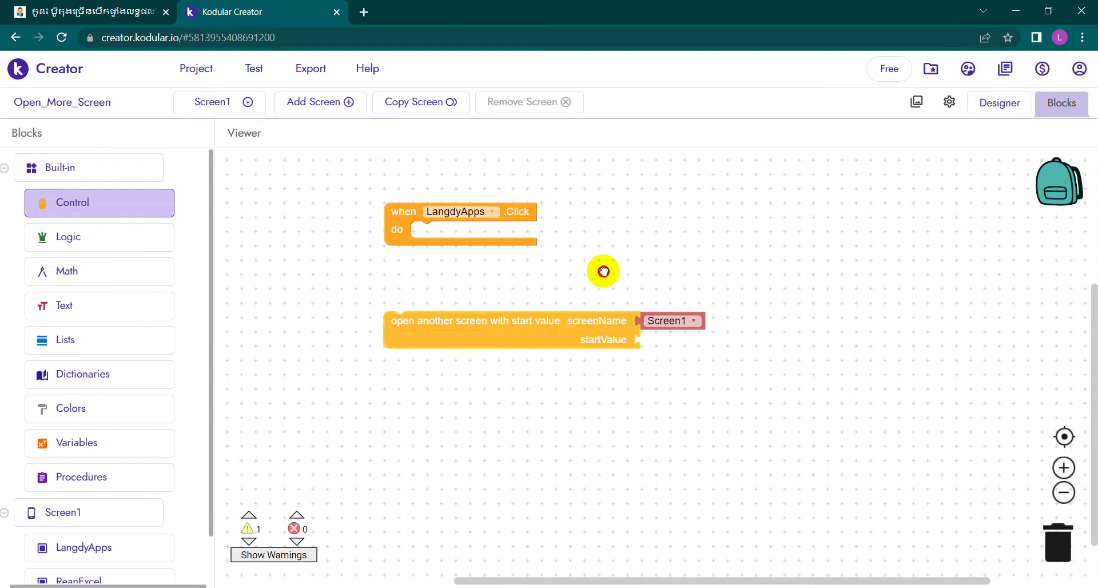
pyautogui.click(712, 239)
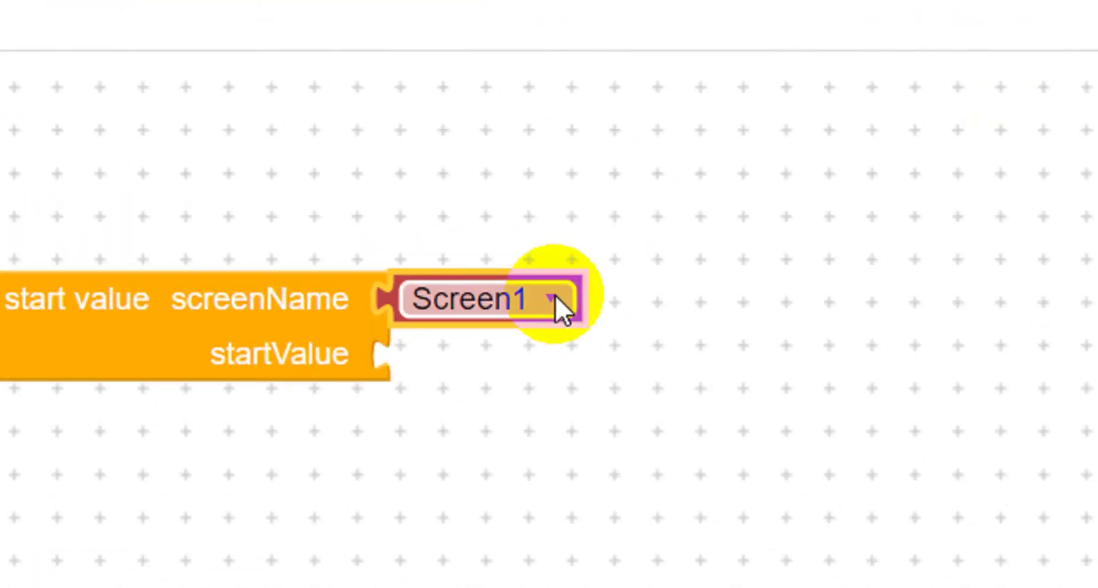
pyautogui.click(721, 230)
pyautogui.click(432, 389)
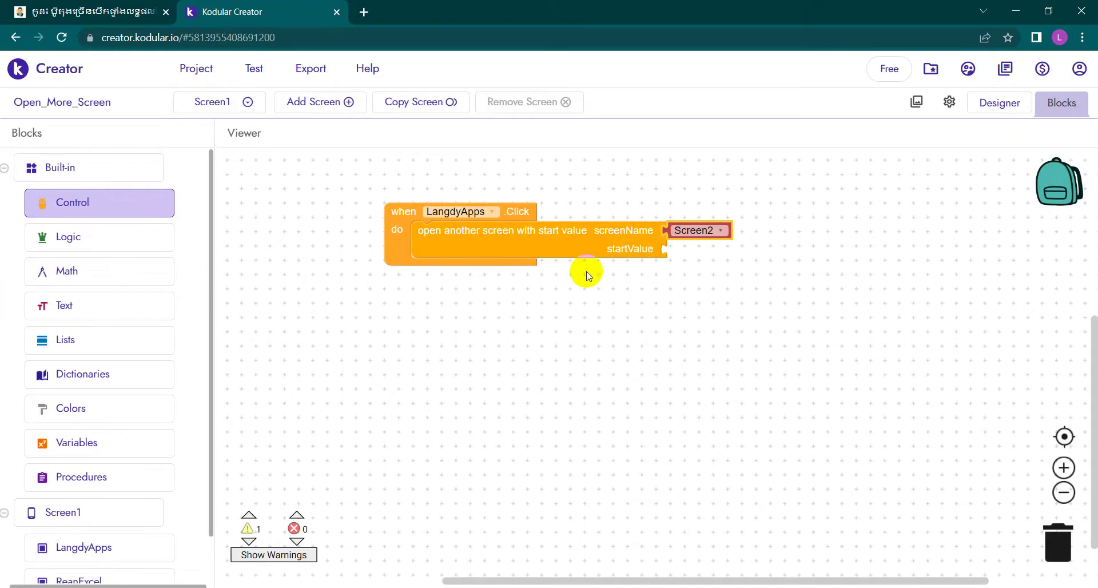
# Step: Plug a text block reading 'Langdyapps' into the open-screen block's startValue socket
pyautogui.click(86, 310)
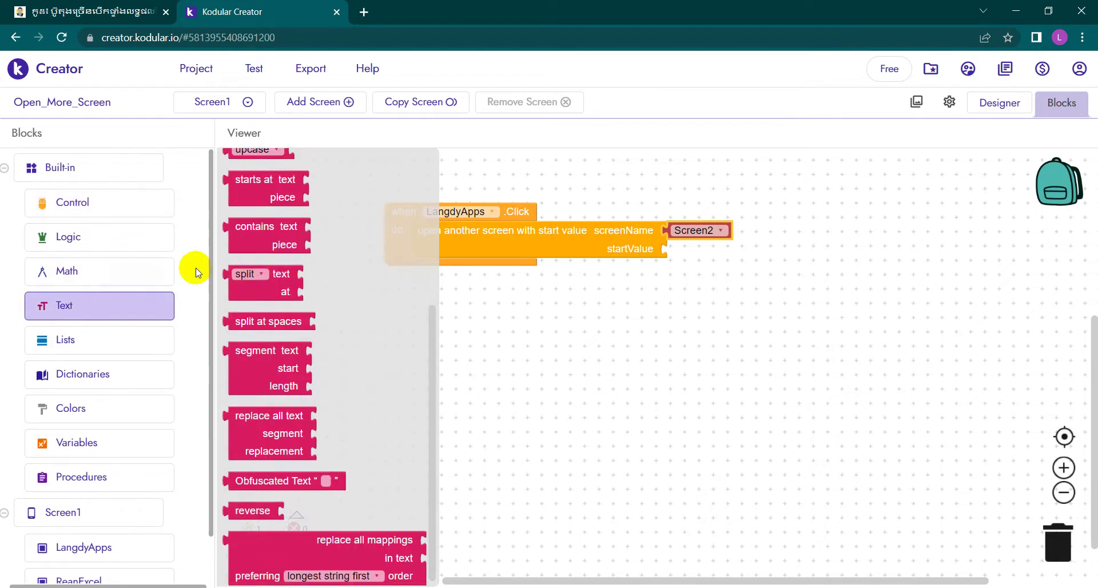
pyautogui.scroll(5, 275, 274)
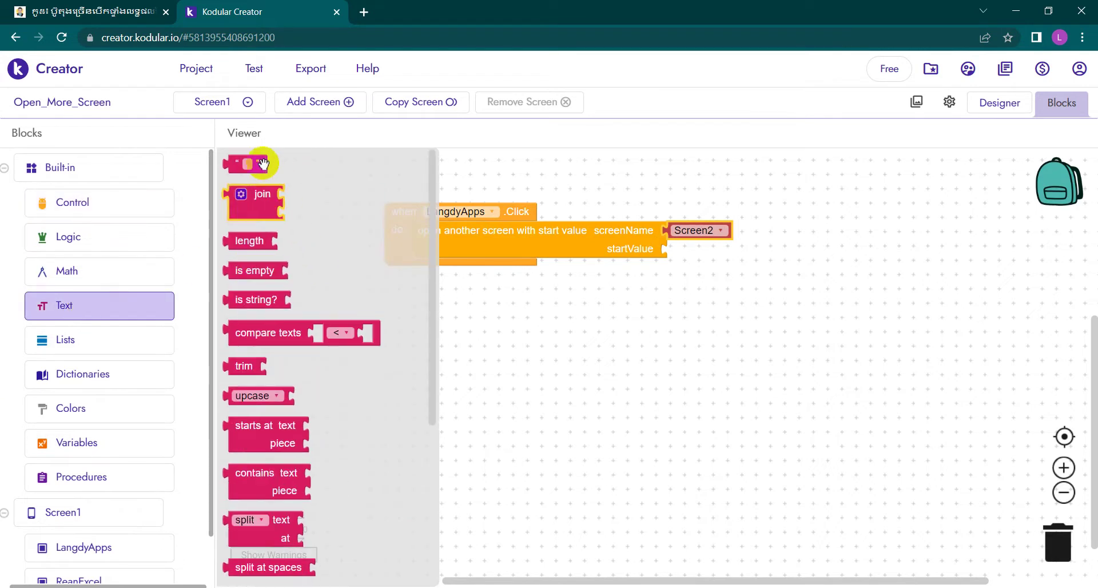
pyautogui.moveTo(260, 163); pyautogui.dragTo(698, 255)
pyautogui.write('langdyapps')
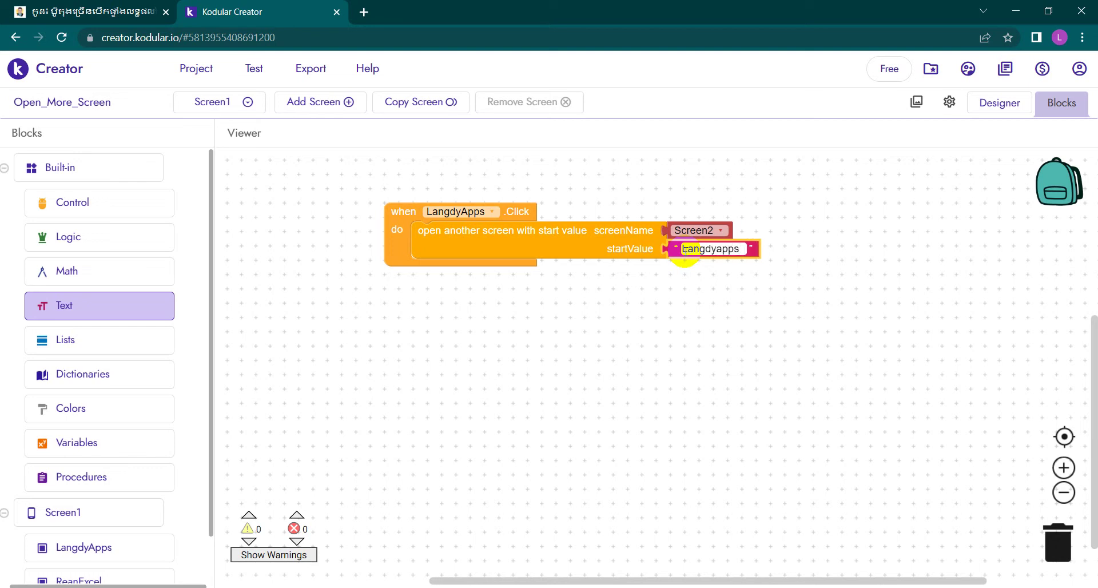
pyautogui.write('L')
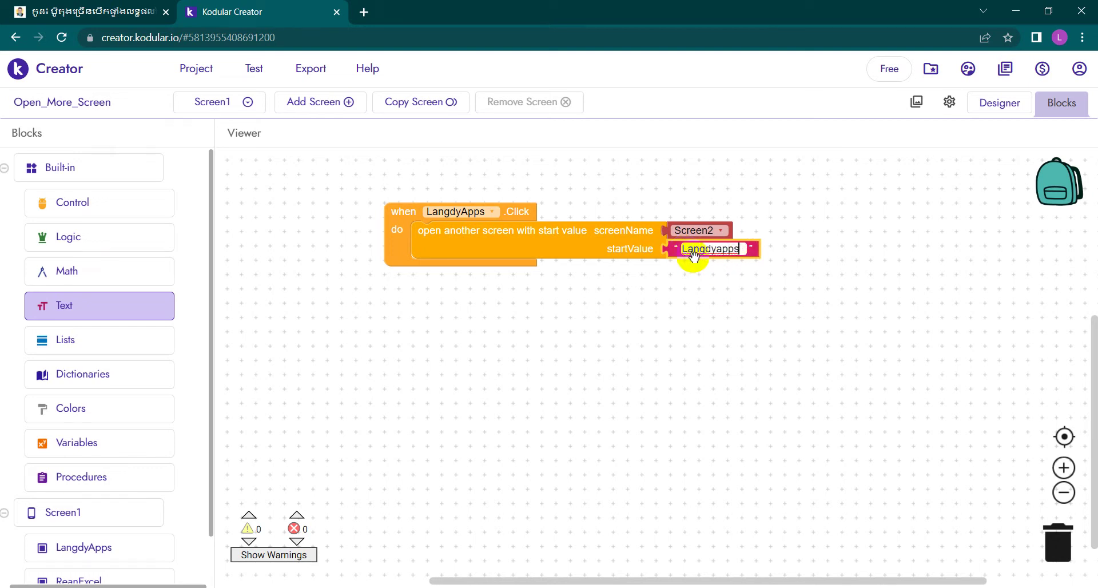
pyautogui.click(746, 269)
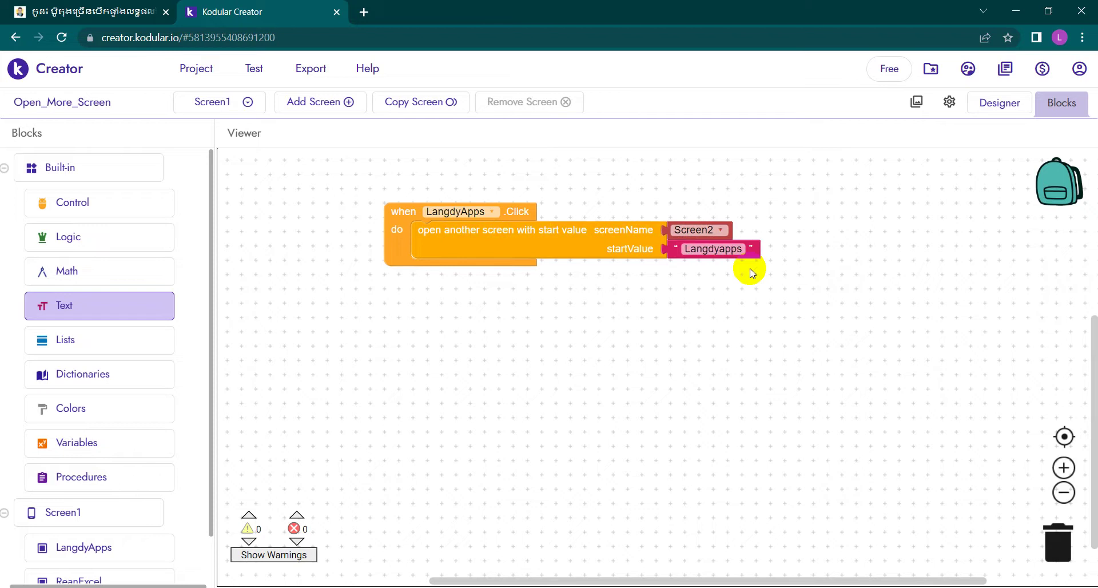
pyautogui.click(397, 215)
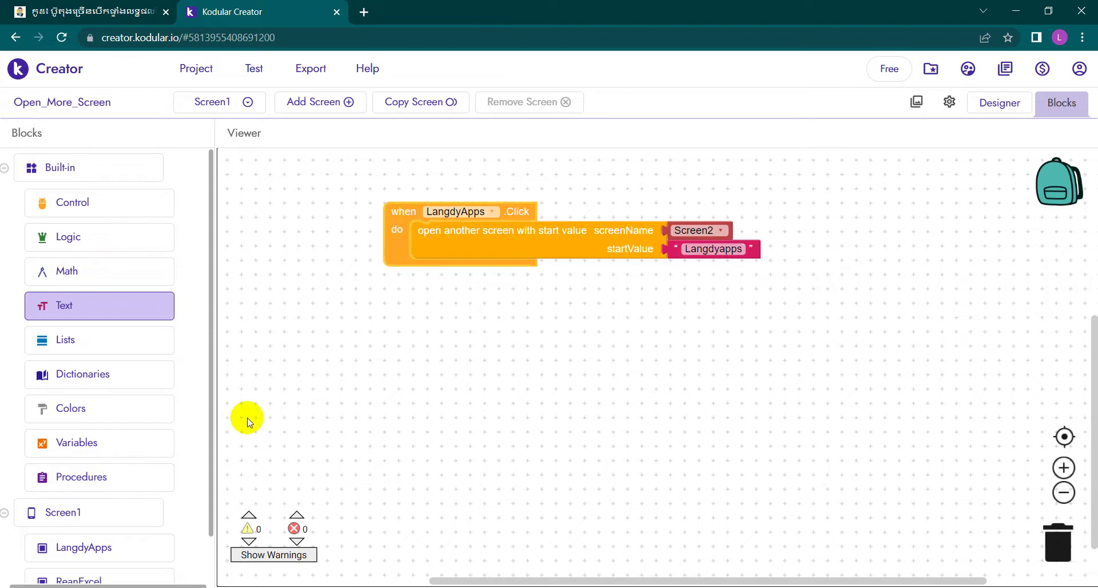
# Step: Duplicate the LangdyApps Click handler below the original and switch its component to ReanExcel
pyautogui.rightClick(398, 217)
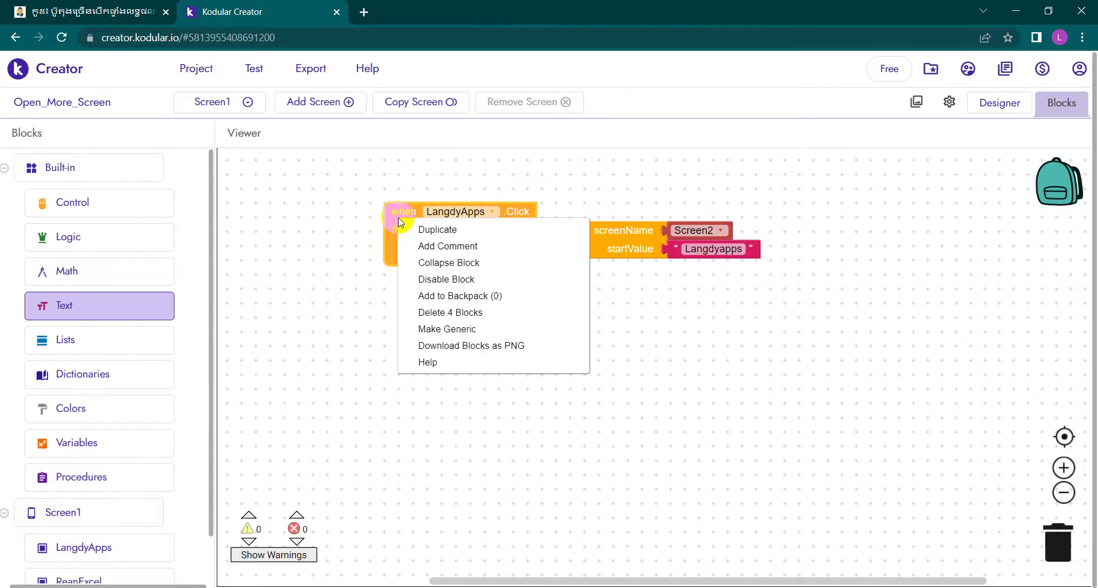
pyautogui.click(444, 232)
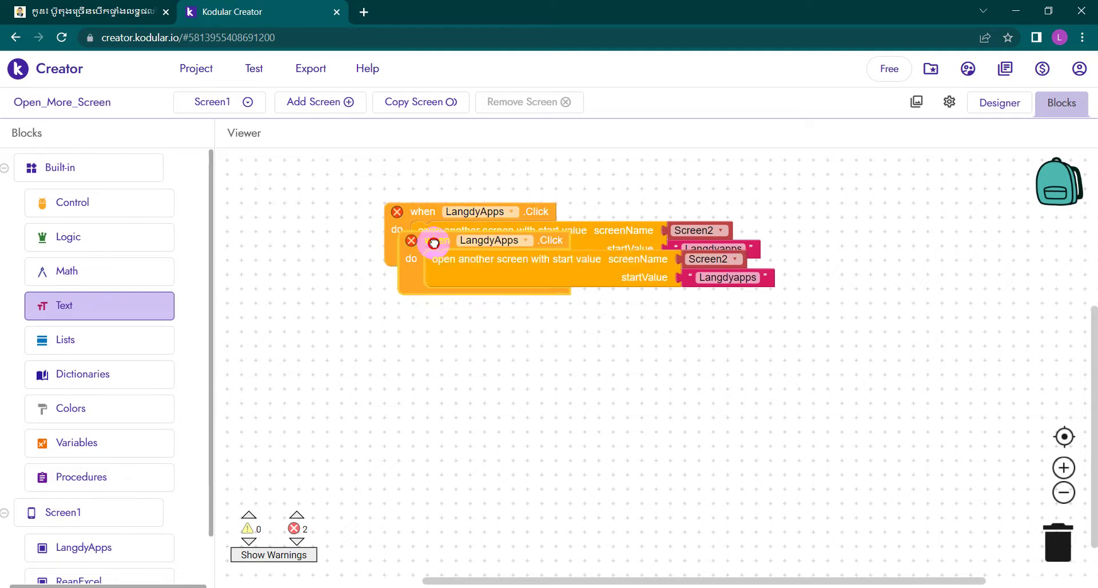
pyautogui.moveTo(426, 269); pyautogui.dragTo(417, 282)
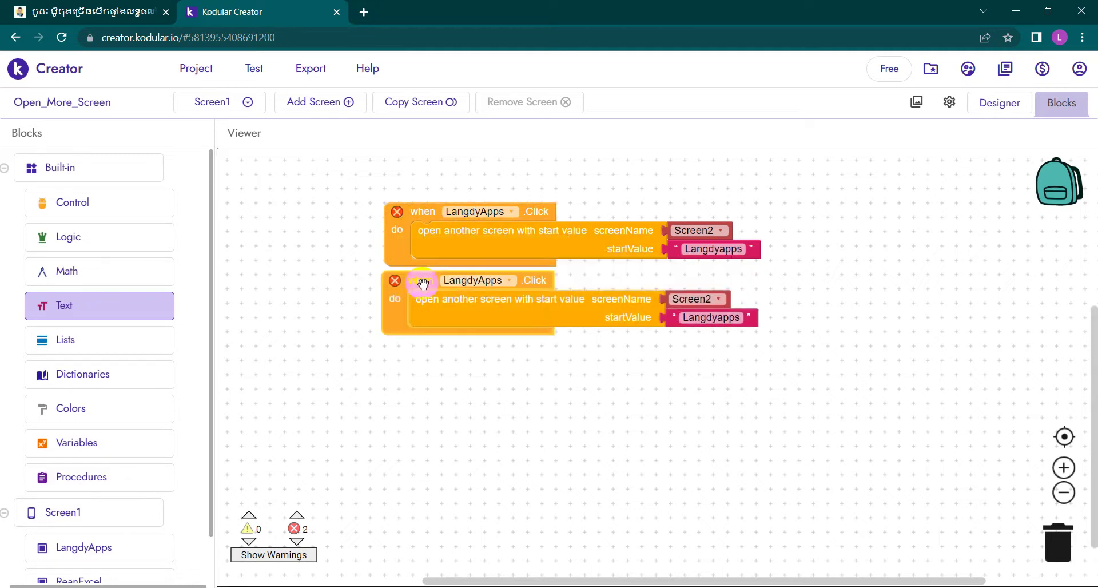
pyautogui.click(481, 284)
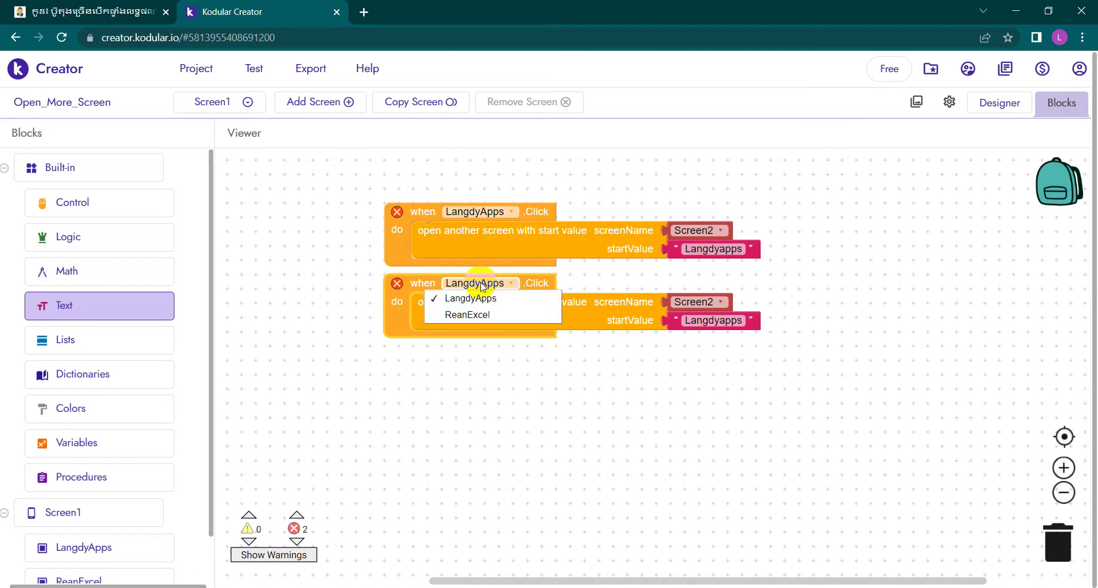
pyautogui.click(462, 321)
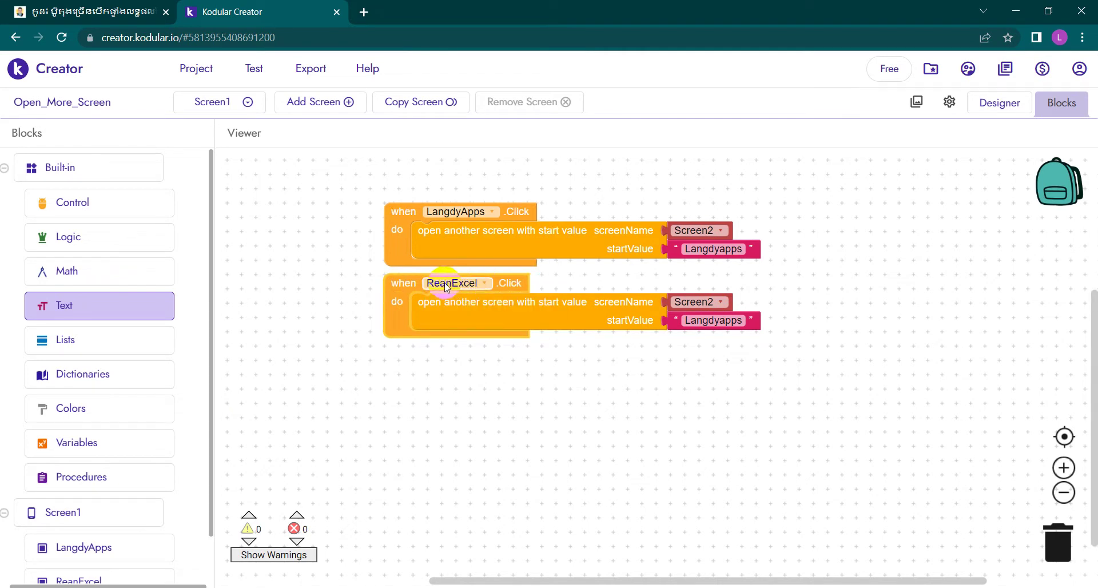
# Step: Change the copied handler's startValue text to 'ReanExcel'
pyautogui.click(698, 297)
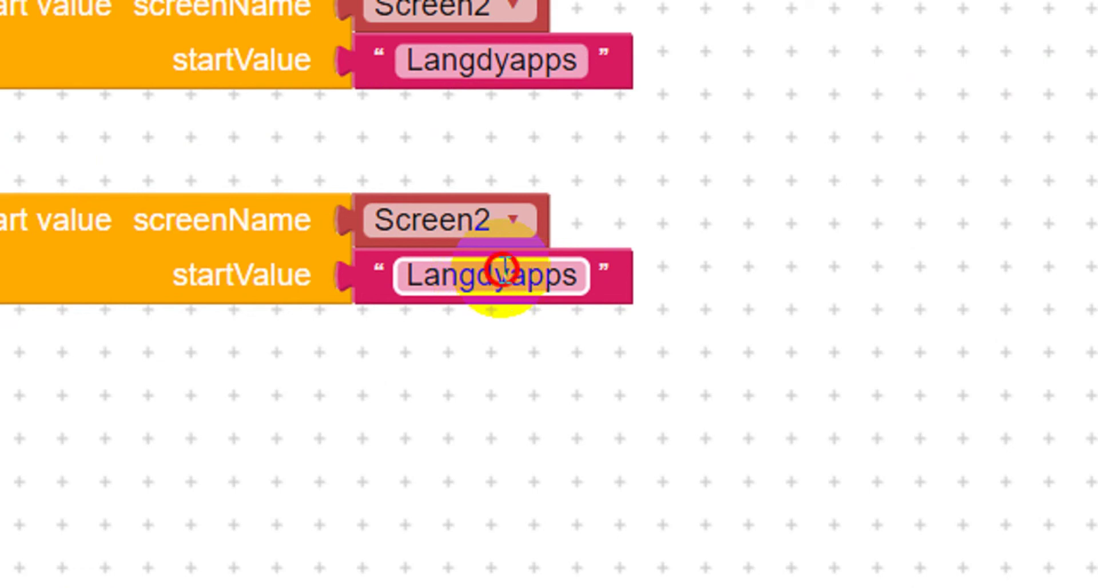
pyautogui.click(720, 321)
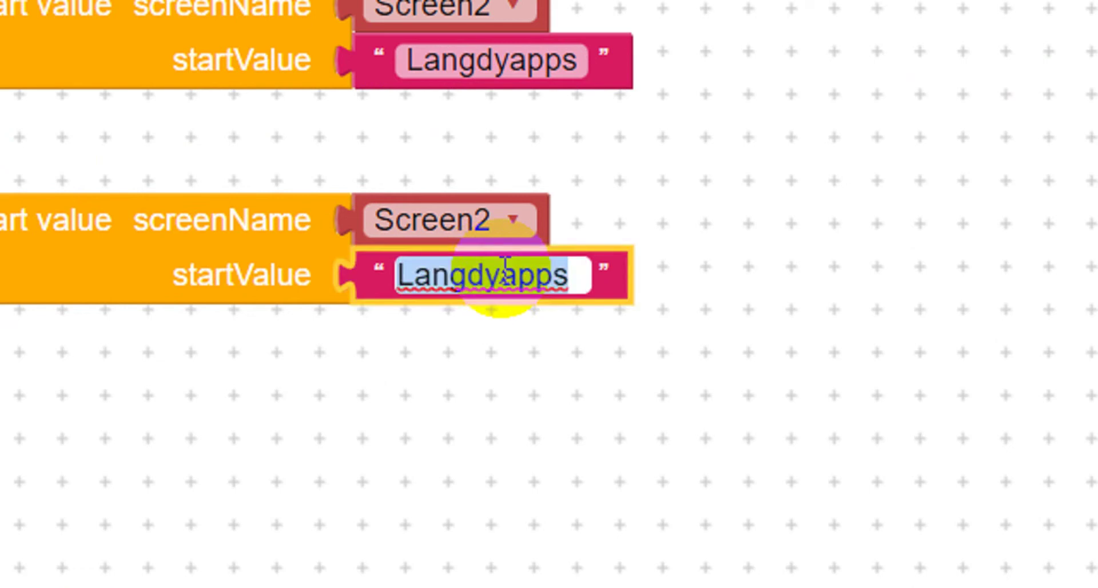
pyautogui.write('Rean')
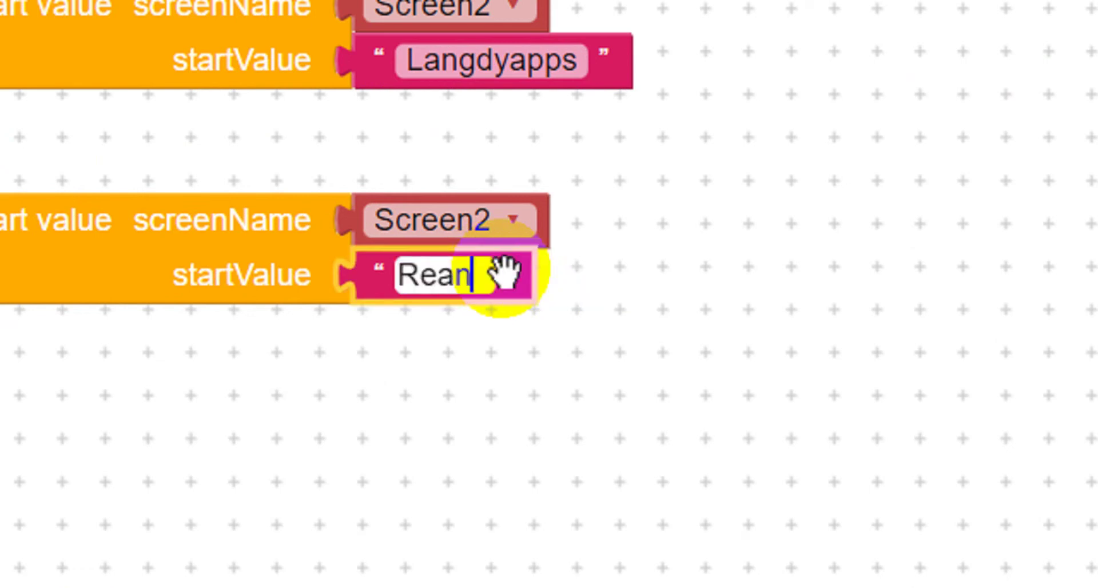
pyautogui.write('Excel')
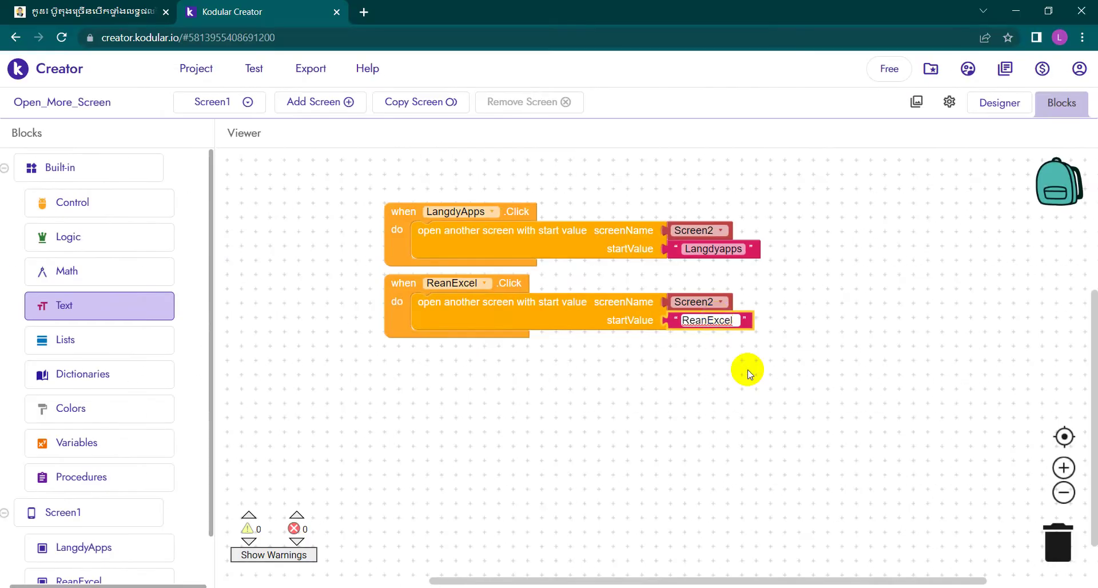
pyautogui.click(747, 369)
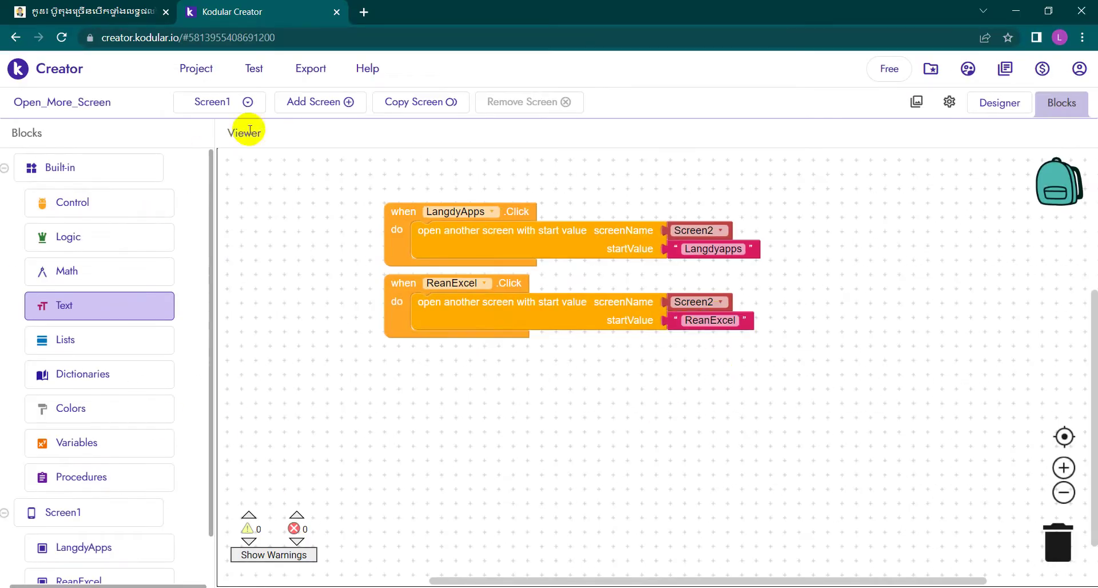
# Step: Switch the Blocks editor to Screen2 and place a 'when Screen2.Initialize do' block on the workspace
pyautogui.click(225, 100)
pyautogui.click(219, 154)
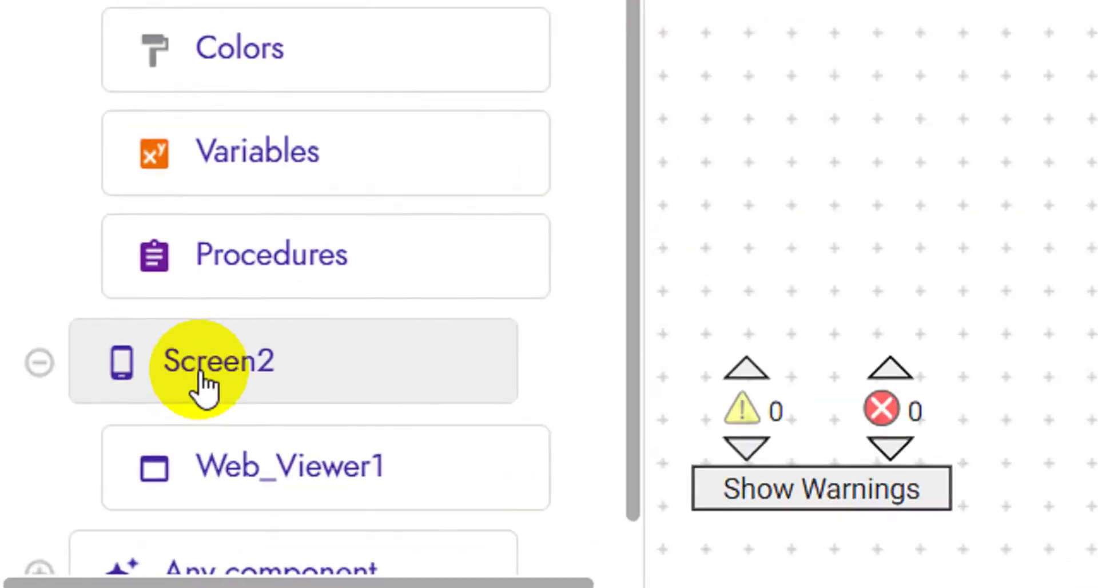
pyautogui.click(69, 515)
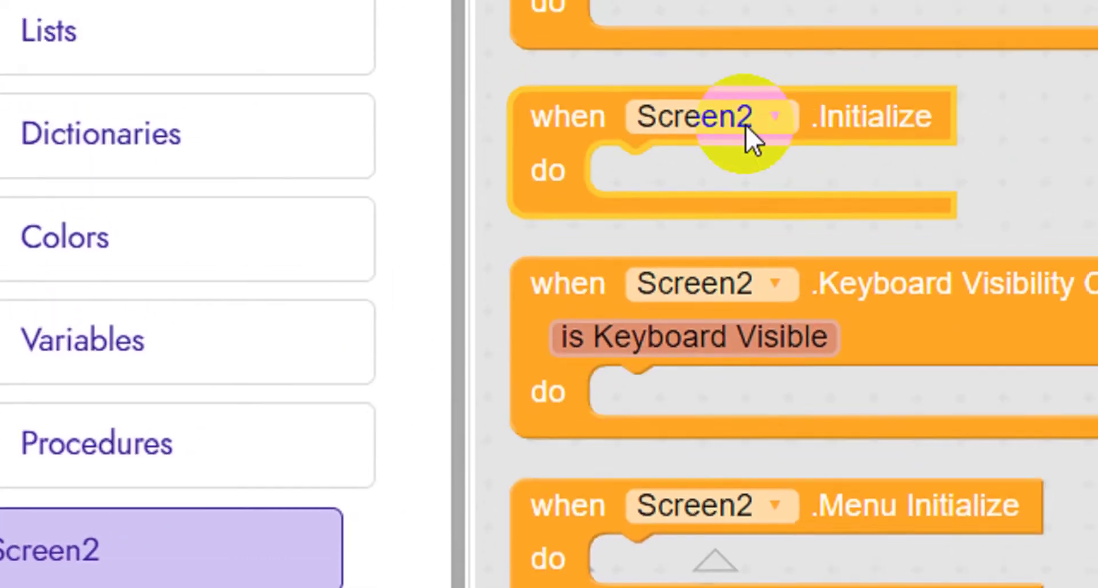
pyautogui.click(832, 160)
pyautogui.moveTo(832, 160); pyautogui.dragTo(715, 148)
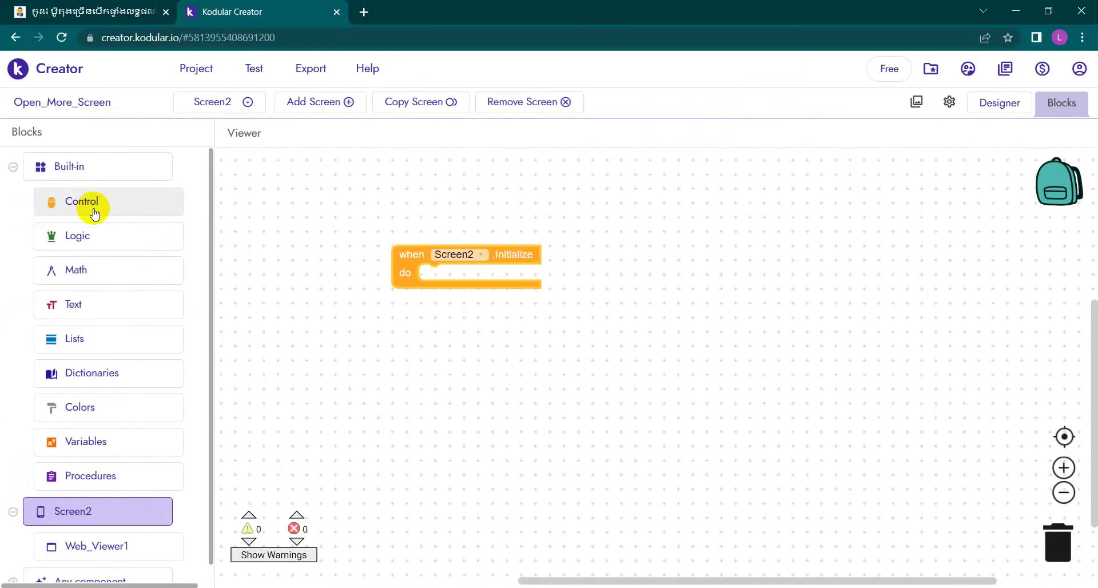
# Step: Put an if block inside Screen2.Initialize with a Logic '=' comparison as its condition
pyautogui.click(95, 214)
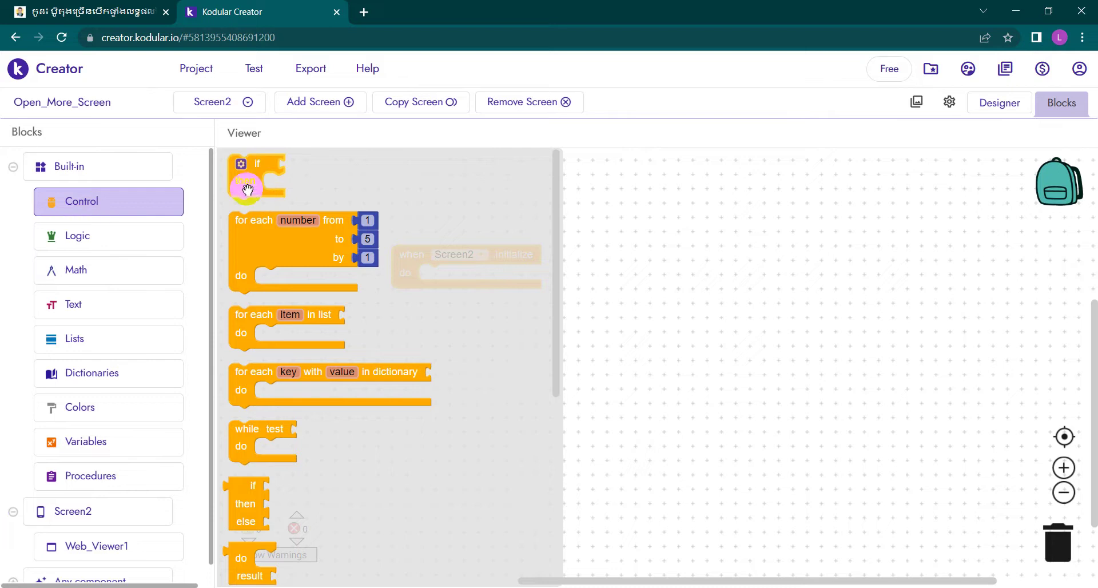
pyautogui.moveTo(245, 188); pyautogui.dragTo(437, 294)
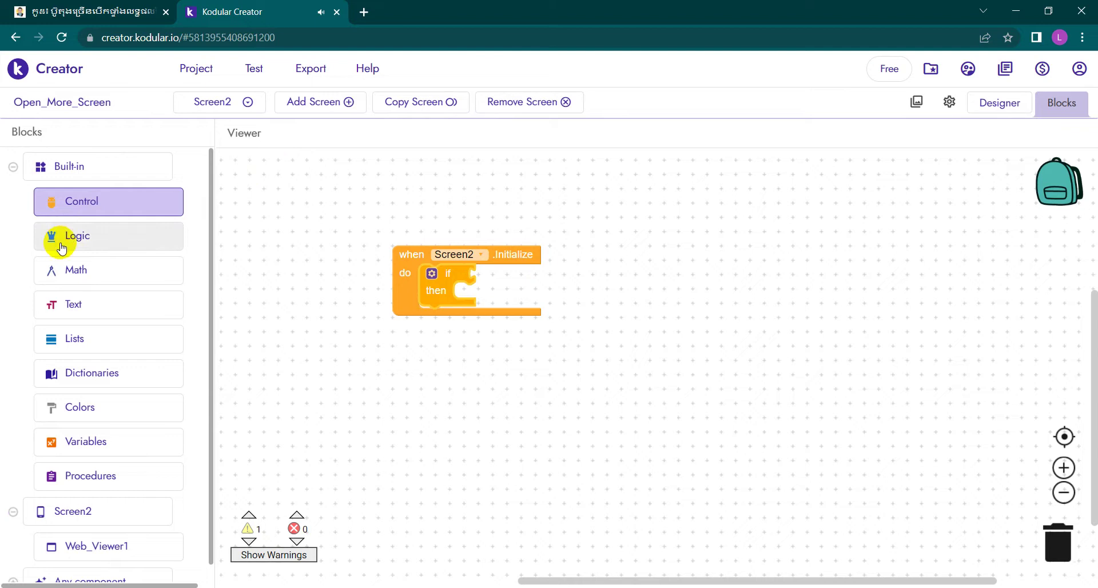
pyautogui.click(94, 236)
pyautogui.click(260, 261)
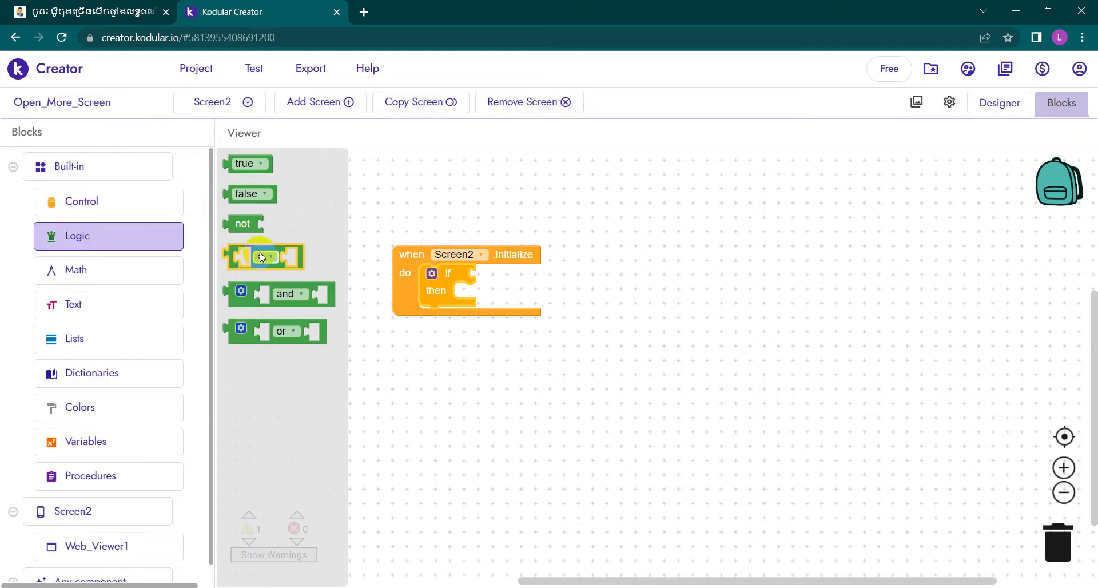
pyautogui.moveTo(260, 257); pyautogui.dragTo(509, 278)
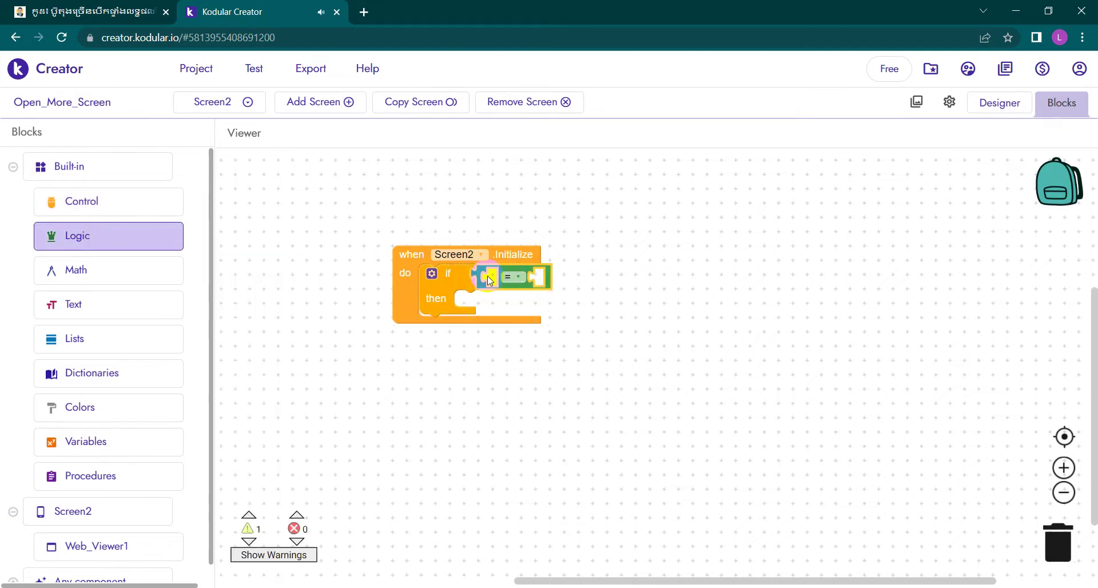
pyautogui.click(490, 286)
# Step: Fill the comparison with 'get start value' on the left and an empty text block on the right
pyautogui.click(89, 207)
pyautogui.click(95, 209)
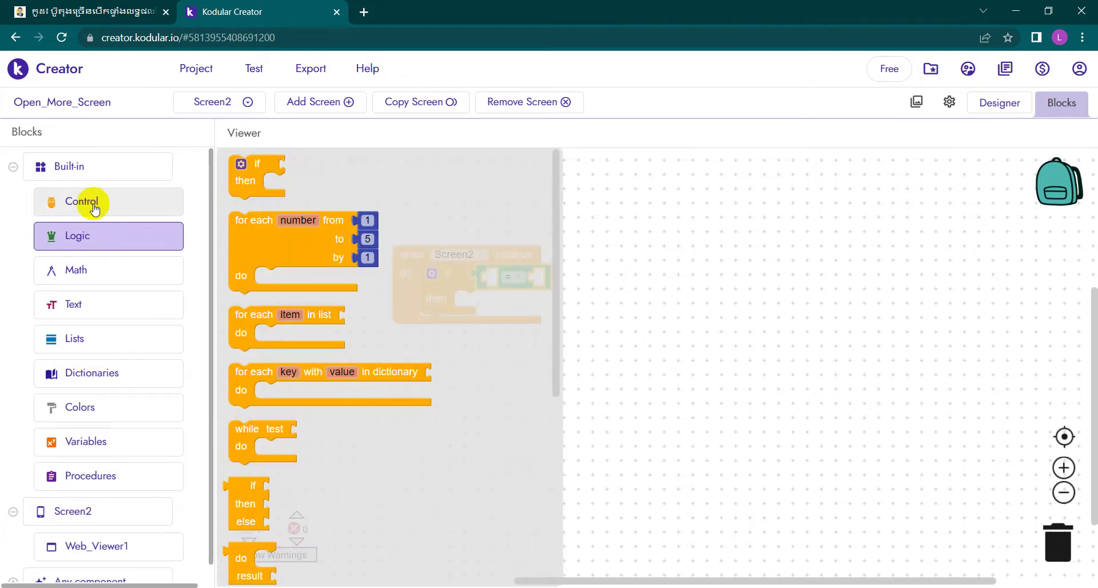
pyautogui.scroll(-5, 365, 439)
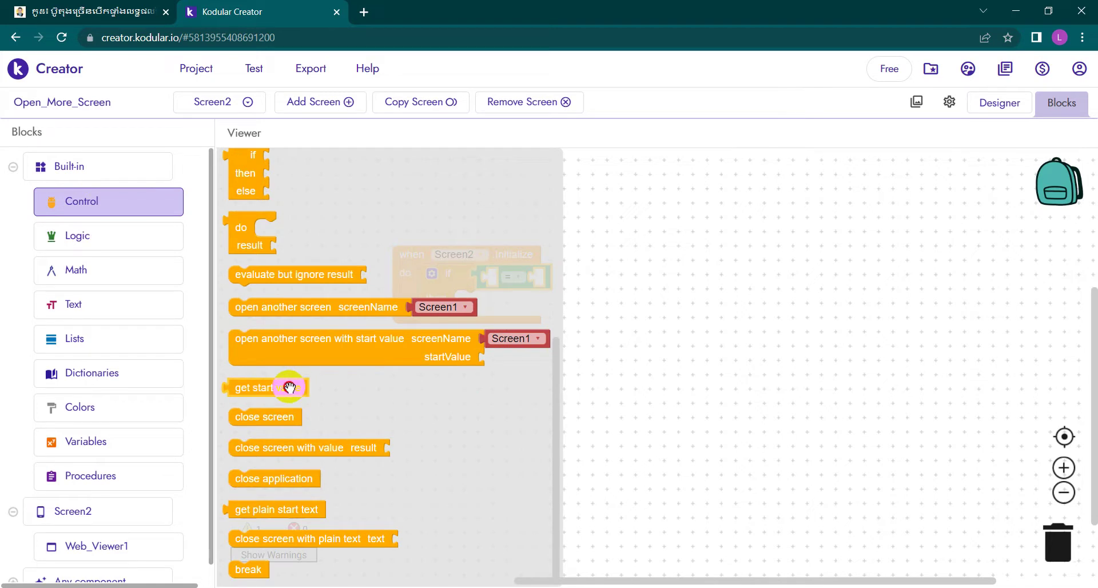
pyautogui.moveTo(296, 388); pyautogui.dragTo(544, 283)
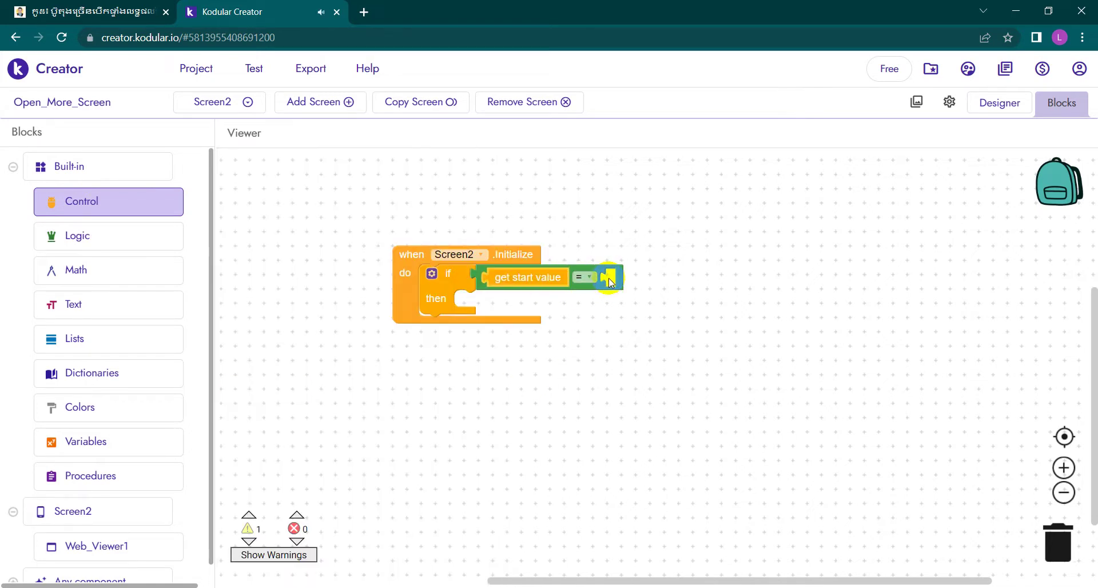
pyautogui.click(101, 312)
pyautogui.scroll(5, 313, 183)
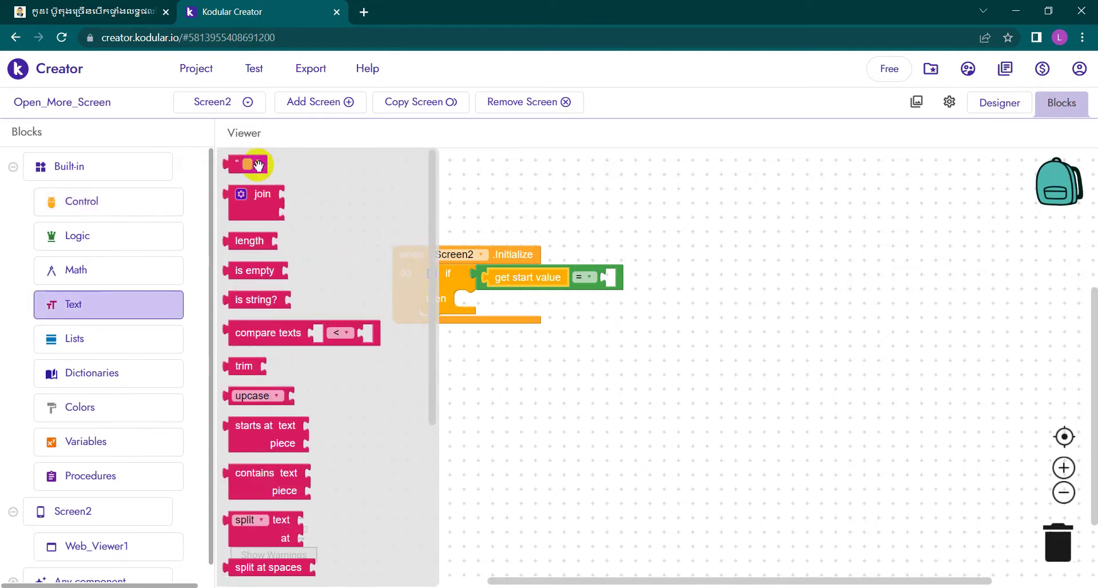
pyautogui.moveTo(247, 164); pyautogui.dragTo(639, 279)
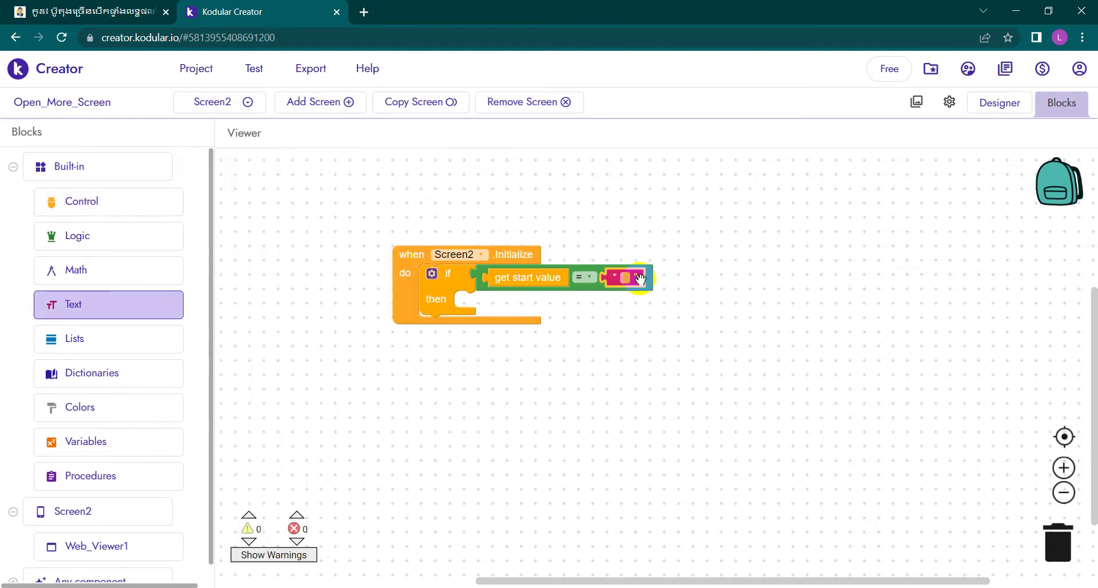
# Step: Check Screen1's start value, then set Screen2's comparison text to 'langdyapps'
pyautogui.click(214, 106)
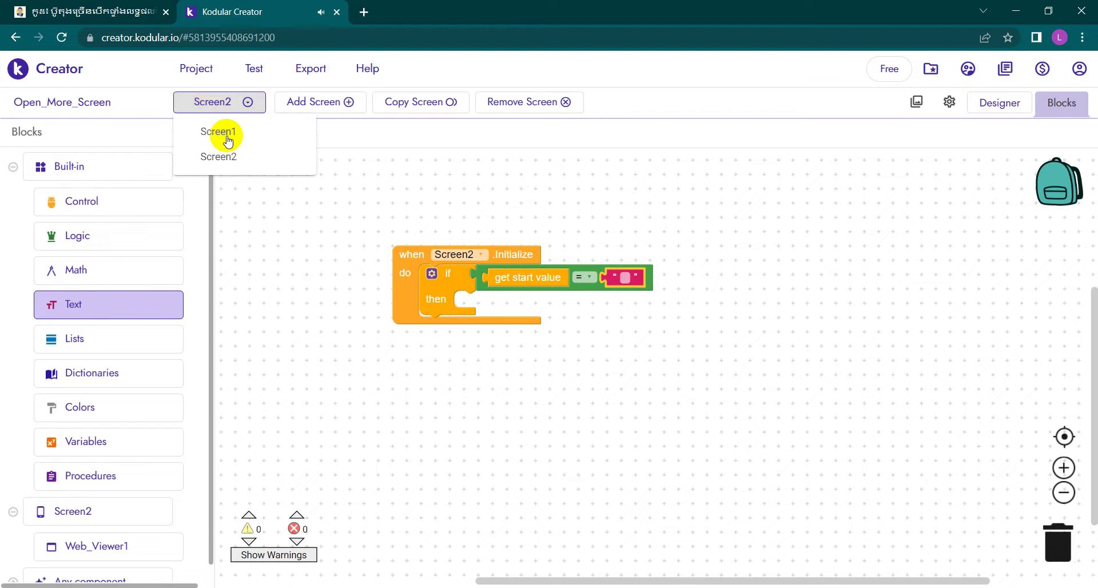
pyautogui.click(233, 132)
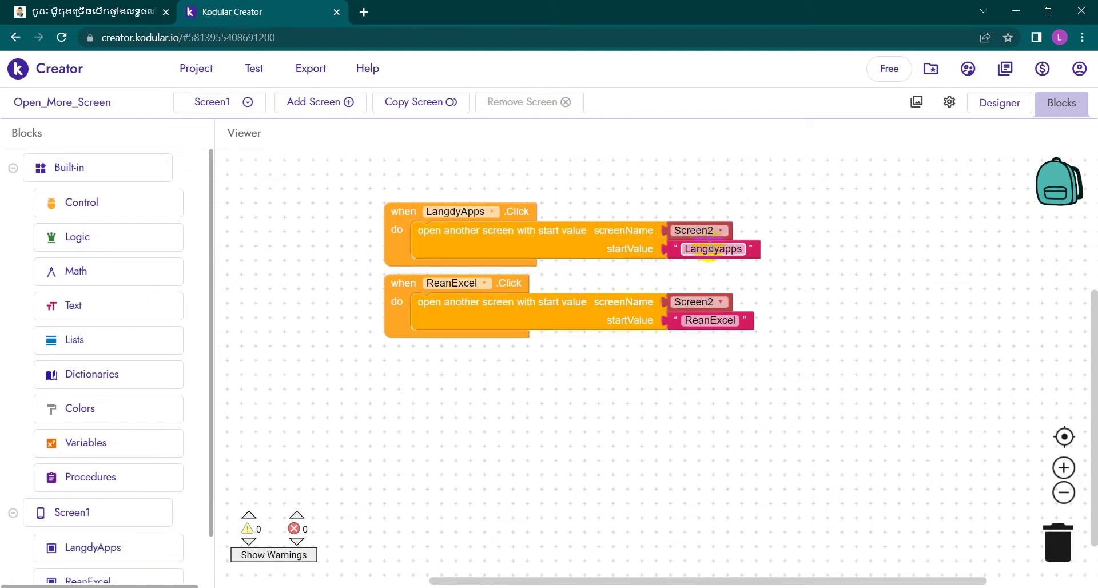
pyautogui.click(700, 321)
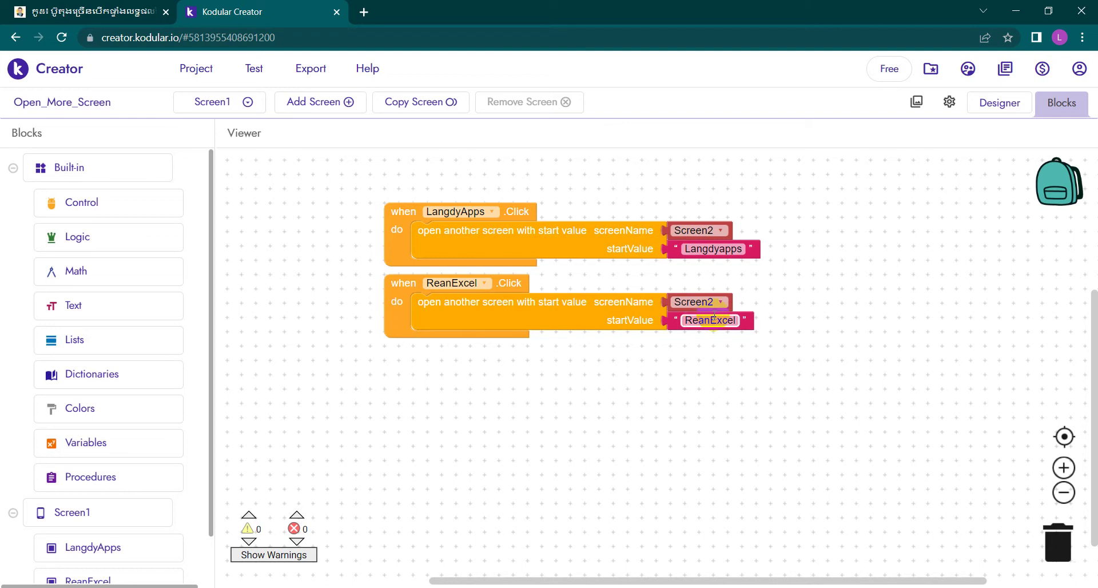
pyautogui.click(223, 108)
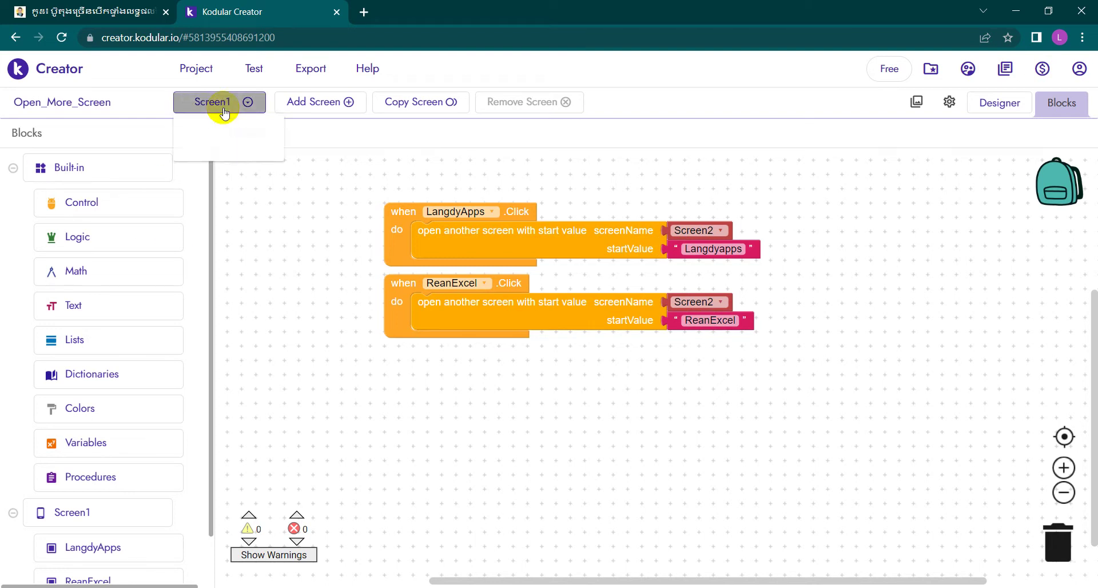
pyautogui.click(222, 159)
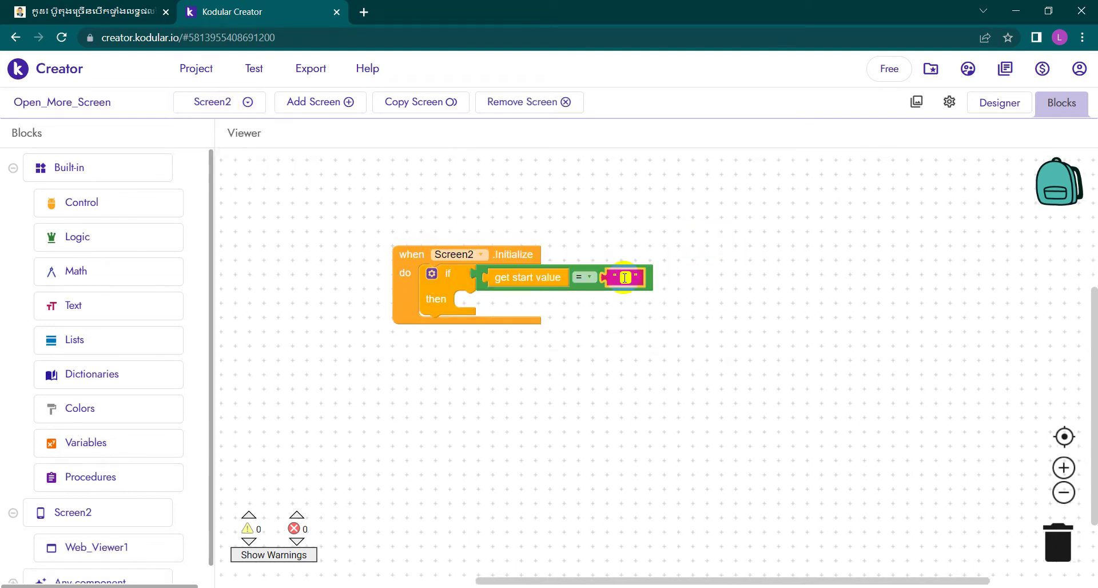
pyautogui.write('langdyapp')
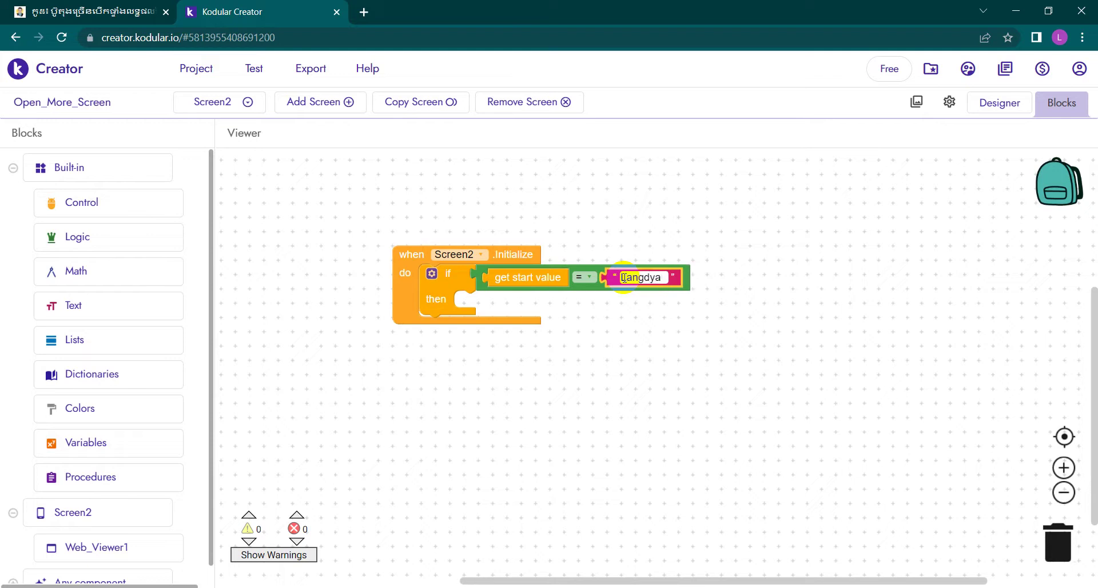
pyautogui.write('s')
pyautogui.click(736, 318)
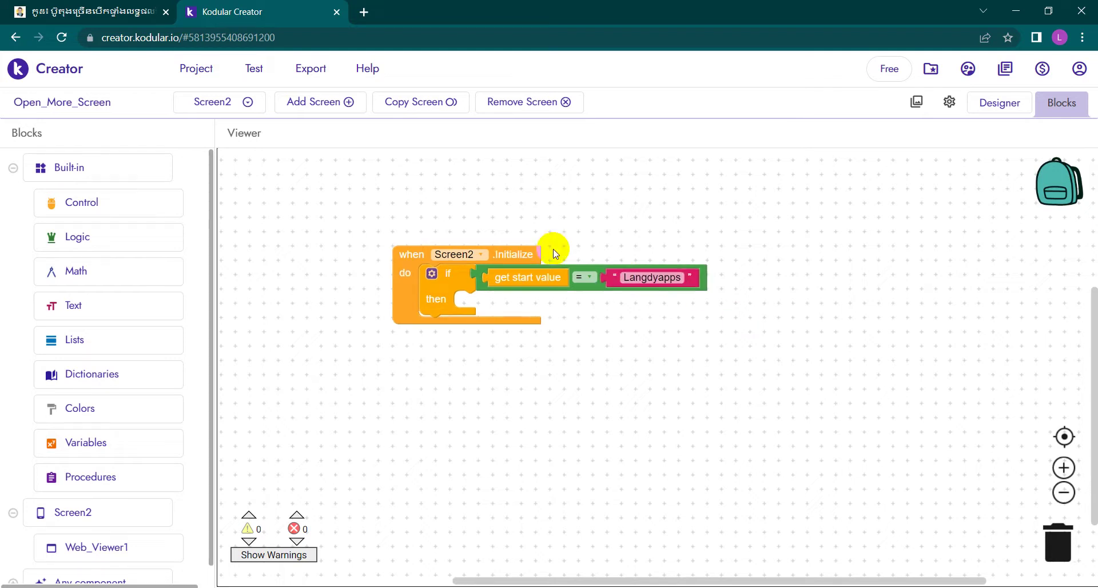
# Step: Recheck the start values on Screen1 and return to Screen2's blocks
pyautogui.click(219, 101)
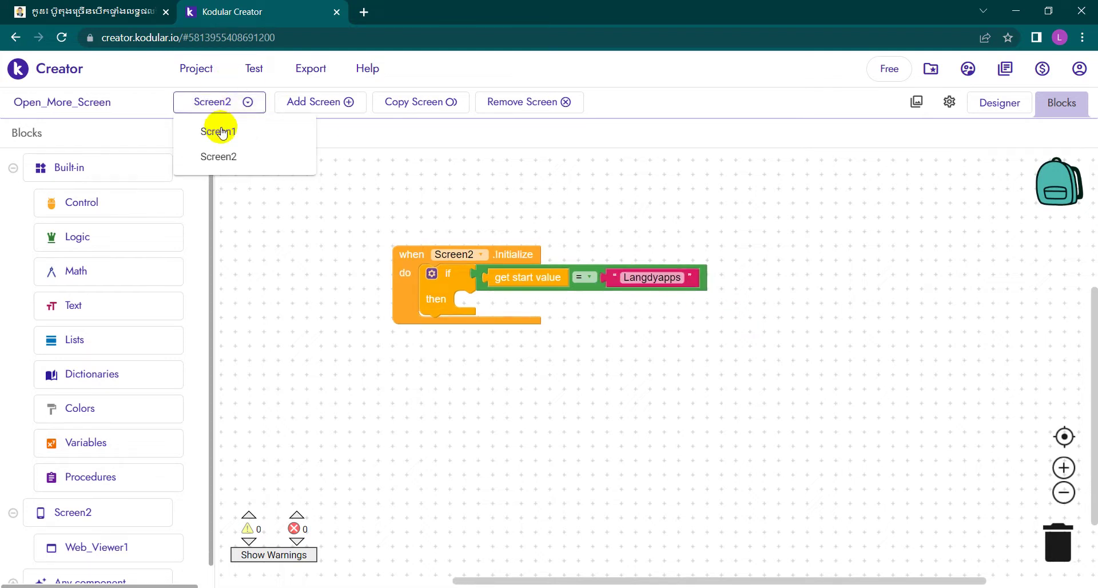
pyautogui.click(222, 132)
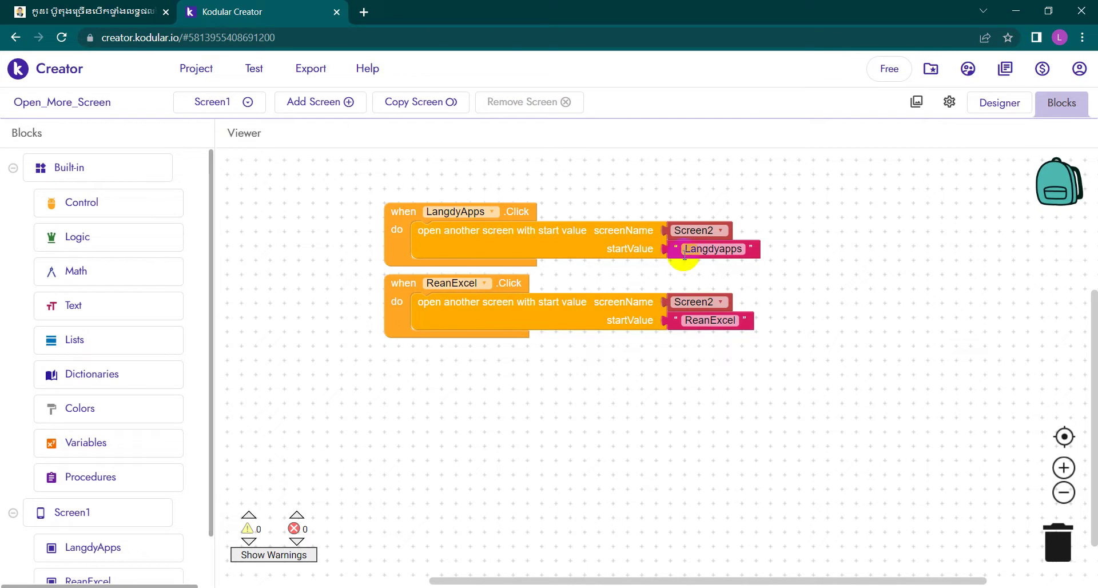
pyautogui.click(193, 106)
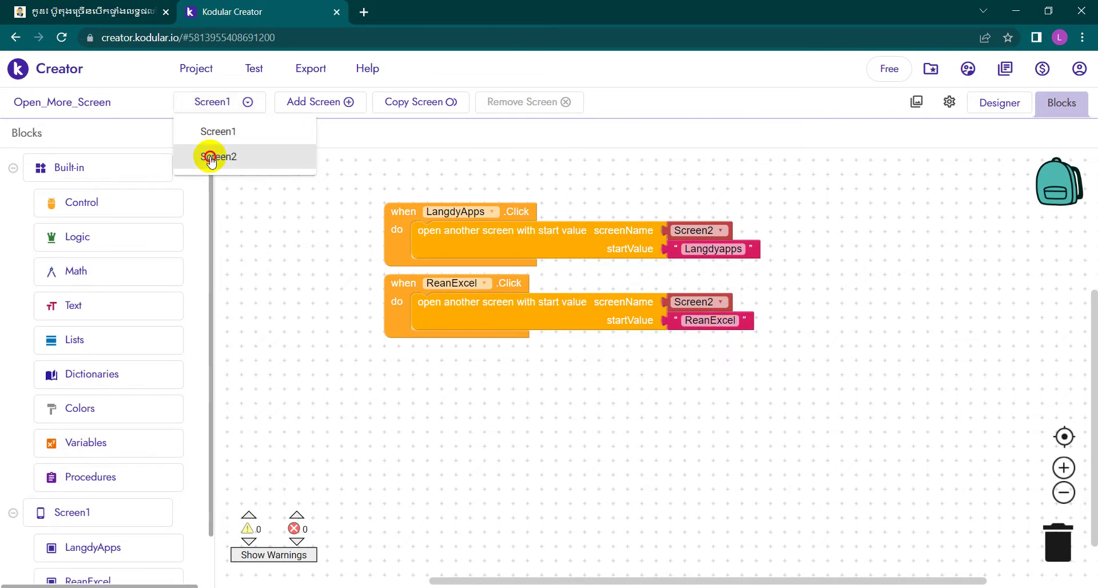
pyautogui.click(213, 156)
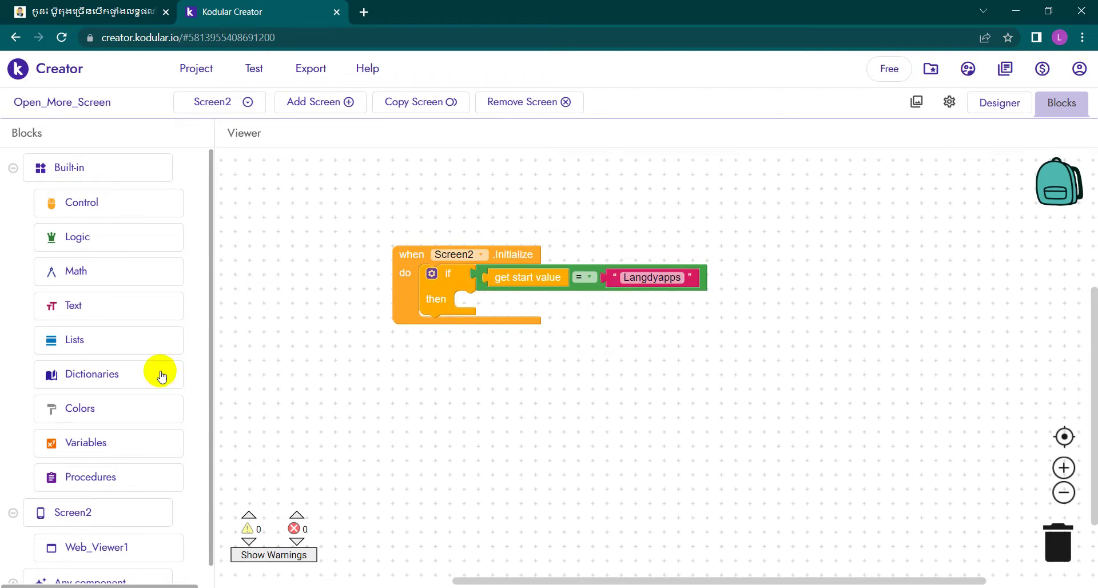
pyautogui.scroll(-1, 81, 463)
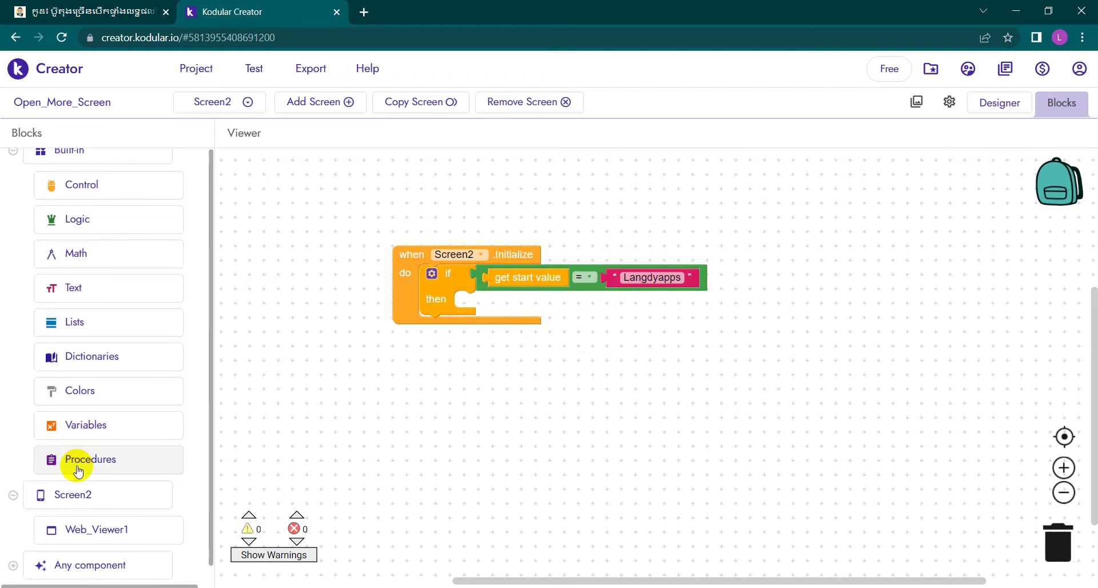
# Step: Place a 'call Web_Viewer1.Go To URL' block in the if block's then branch
pyautogui.click(108, 542)
pyautogui.scroll(-10, 382, 475)
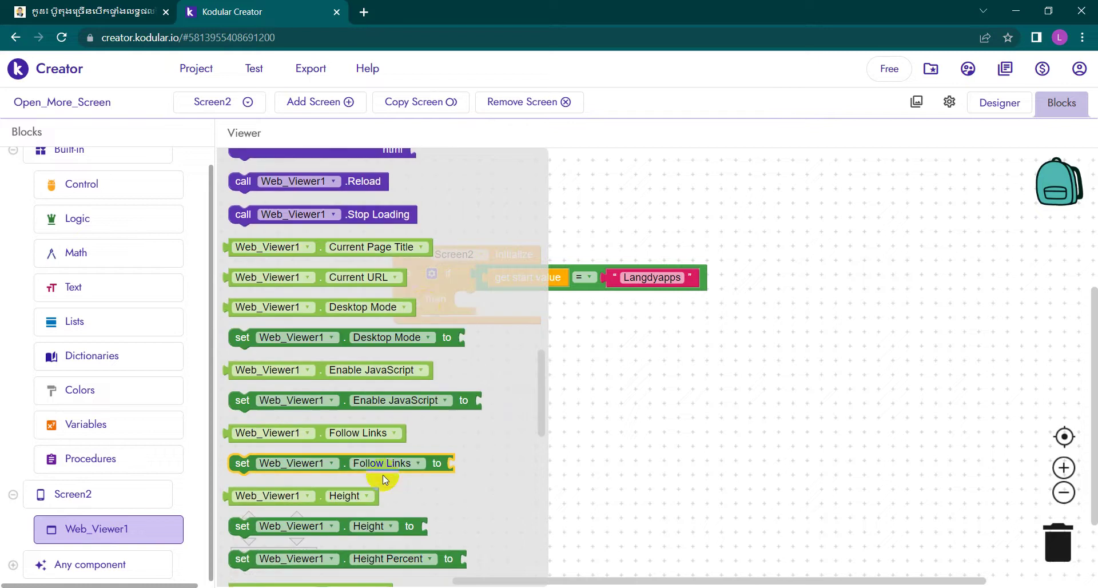
pyautogui.scroll(5, 423, 306)
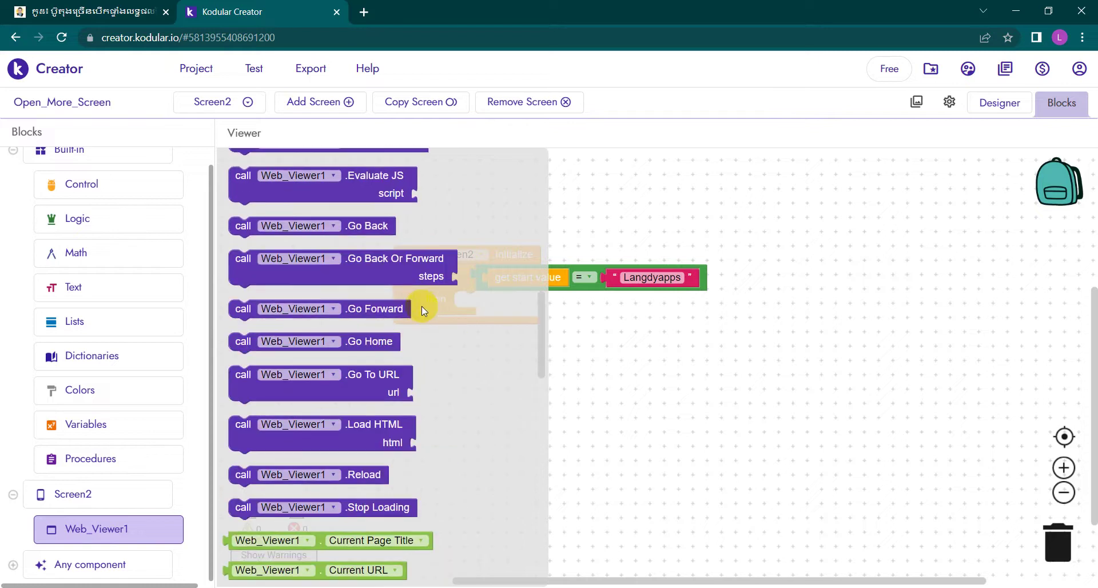
pyautogui.click(362, 385)
pyautogui.moveTo(361, 386); pyautogui.dragTo(581, 313)
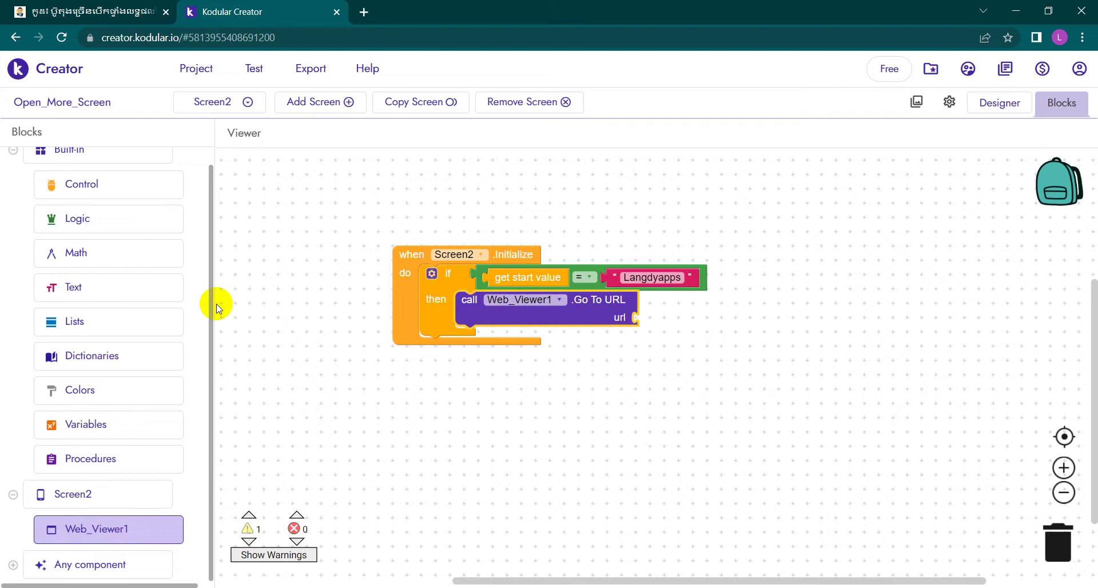
# Step: Attach a text block to the url input reading the Langdyapps blogspot address
pyautogui.click(64, 281)
pyautogui.click(287, 369)
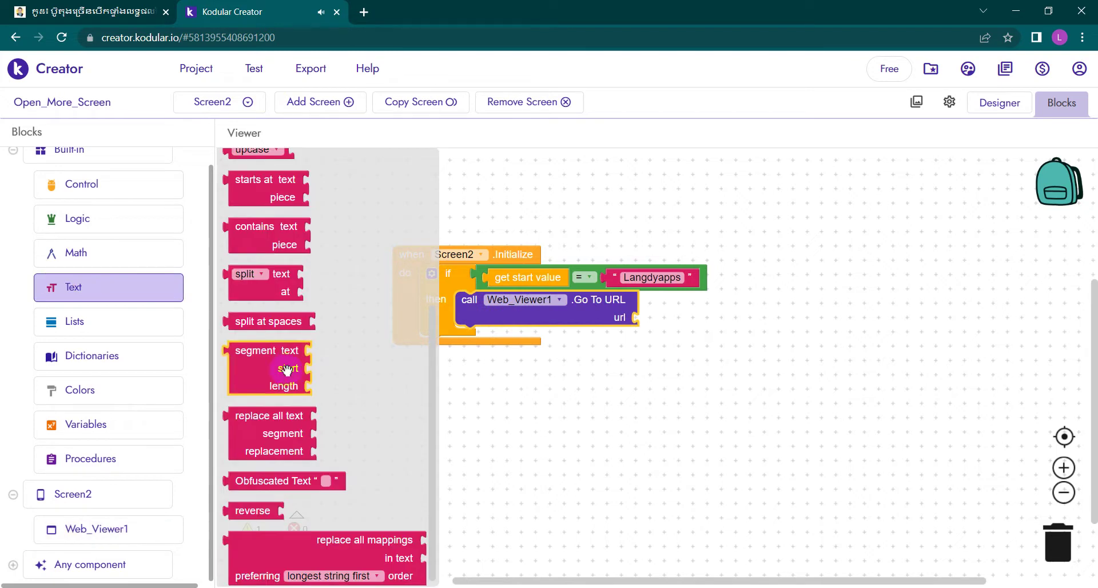
pyautogui.scroll(2, 287, 369)
pyautogui.scroll(3, 280, 332)
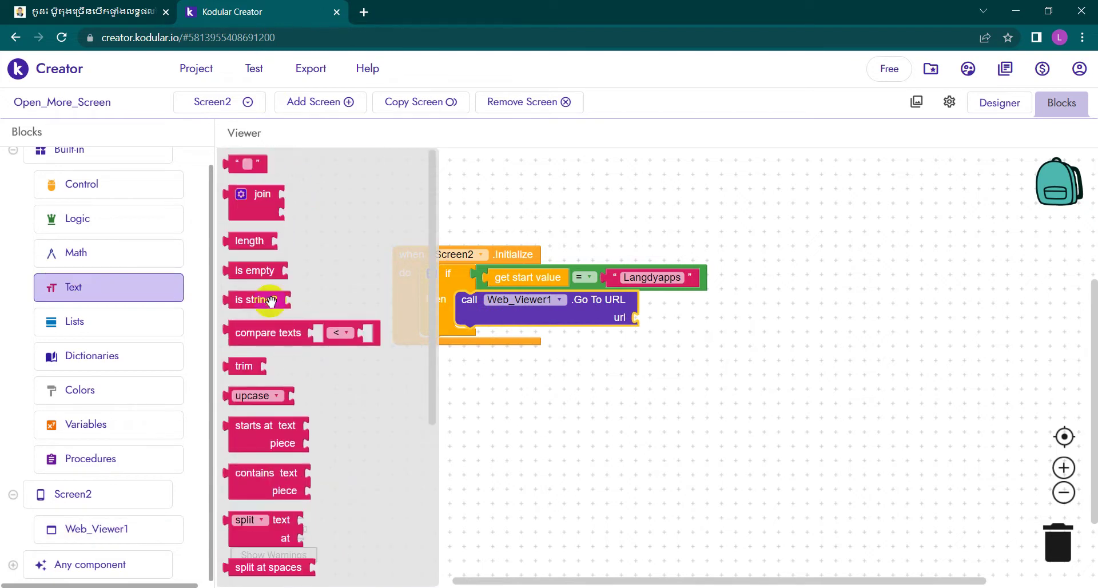
pyautogui.click(257, 160)
pyautogui.moveTo(257, 160); pyautogui.dragTo(681, 323)
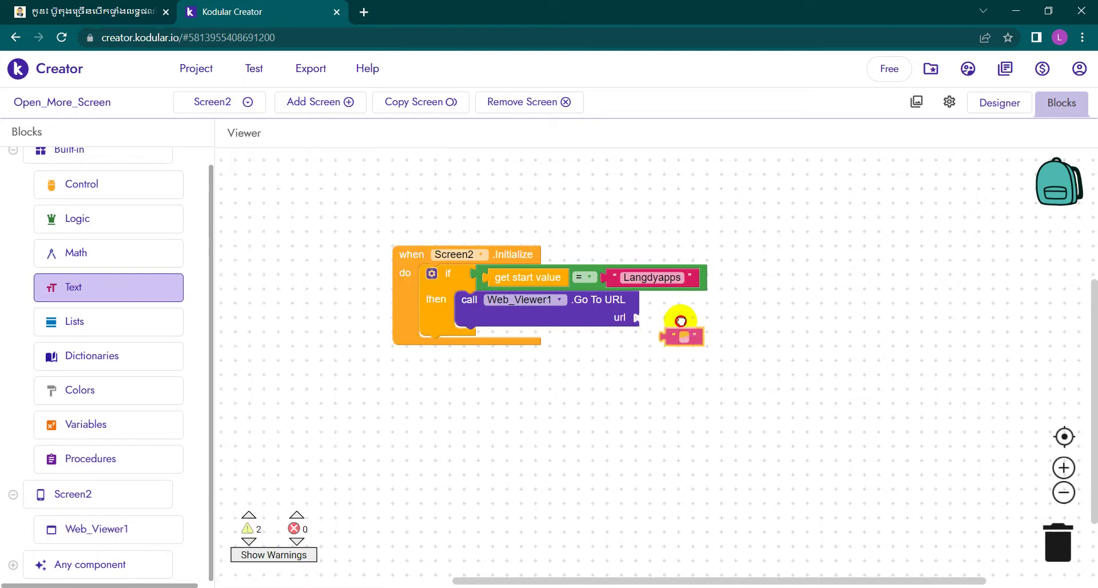
pyautogui.click(658, 317)
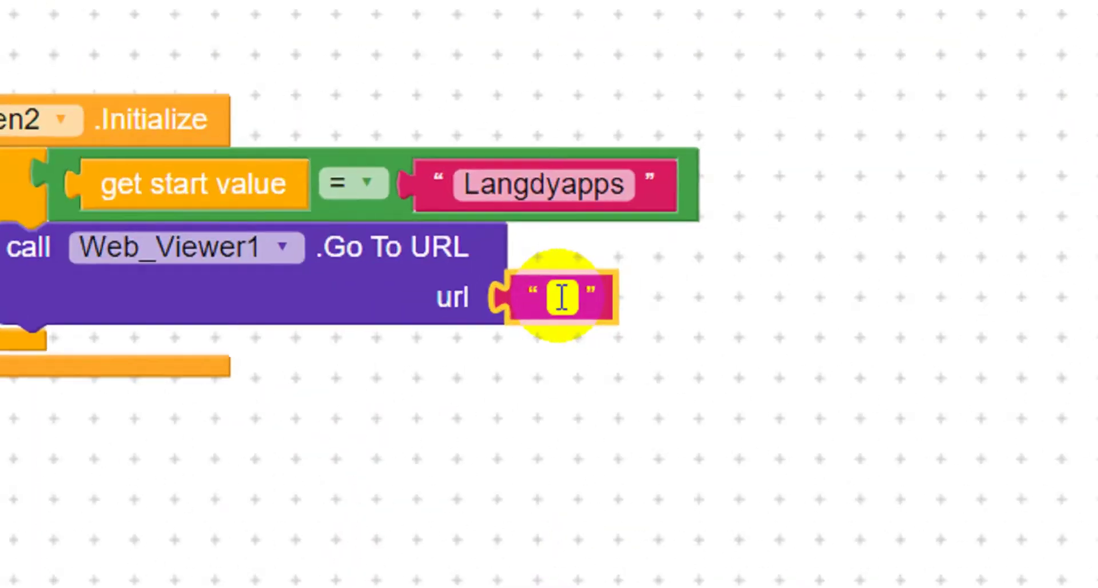
pyautogui.write('htt')
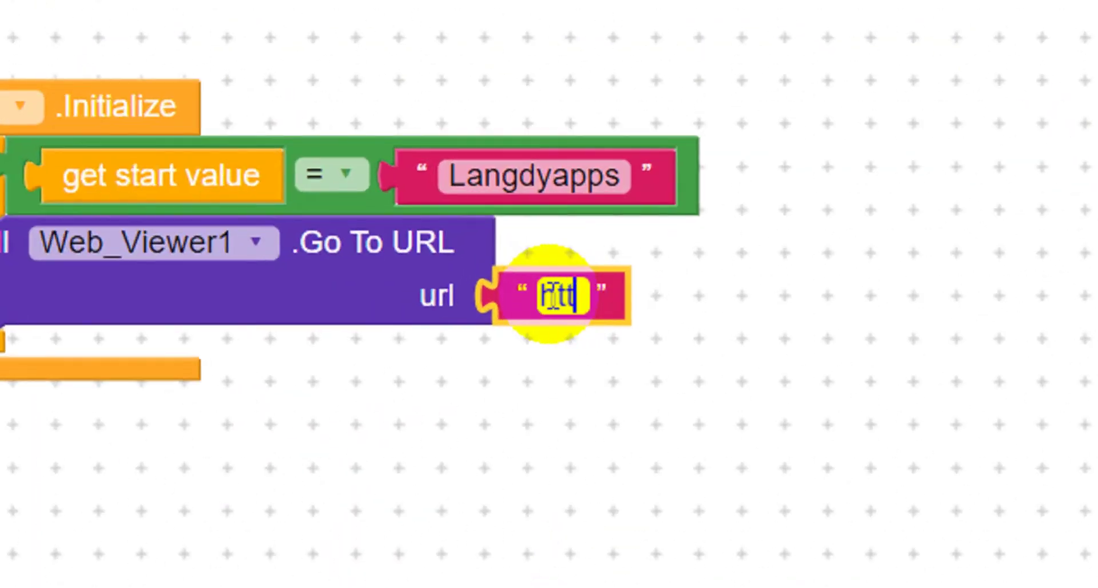
pyautogui.write('ps://')
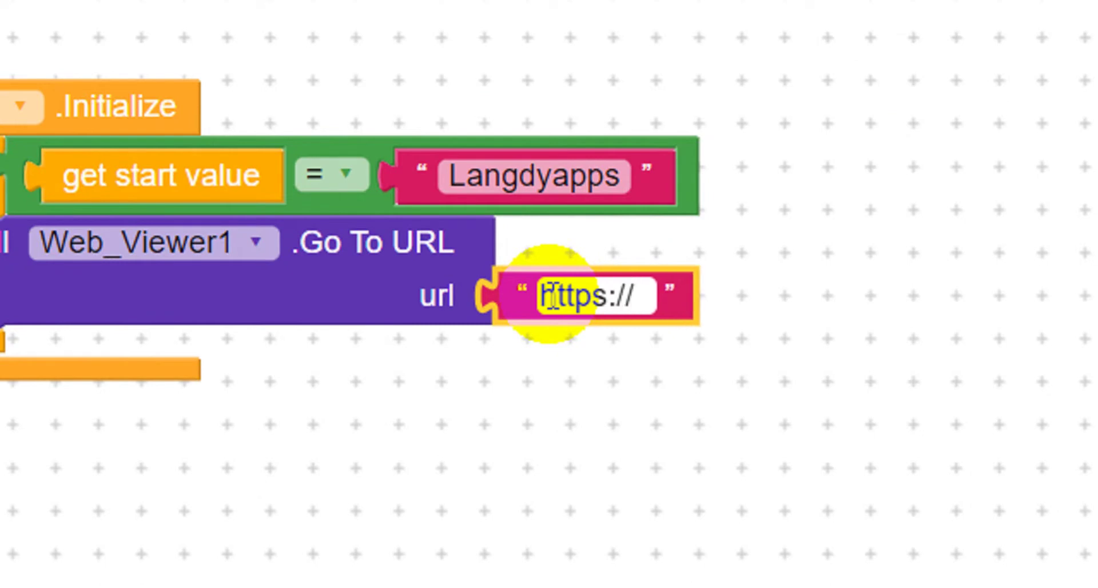
pyautogui.write('Langdy')
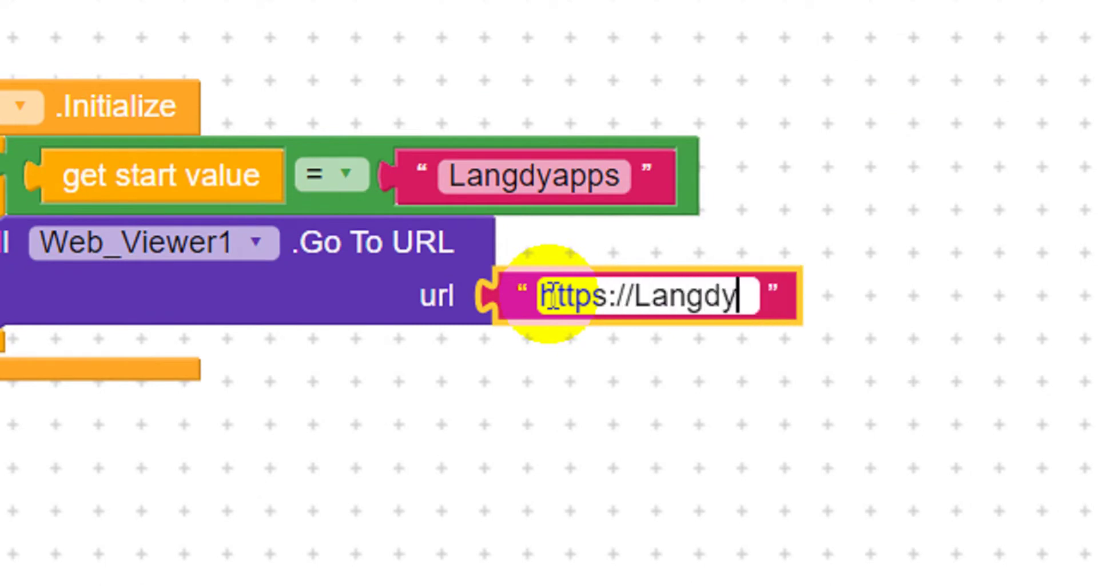
pyautogui.write('p')
pyautogui.write('apps.')
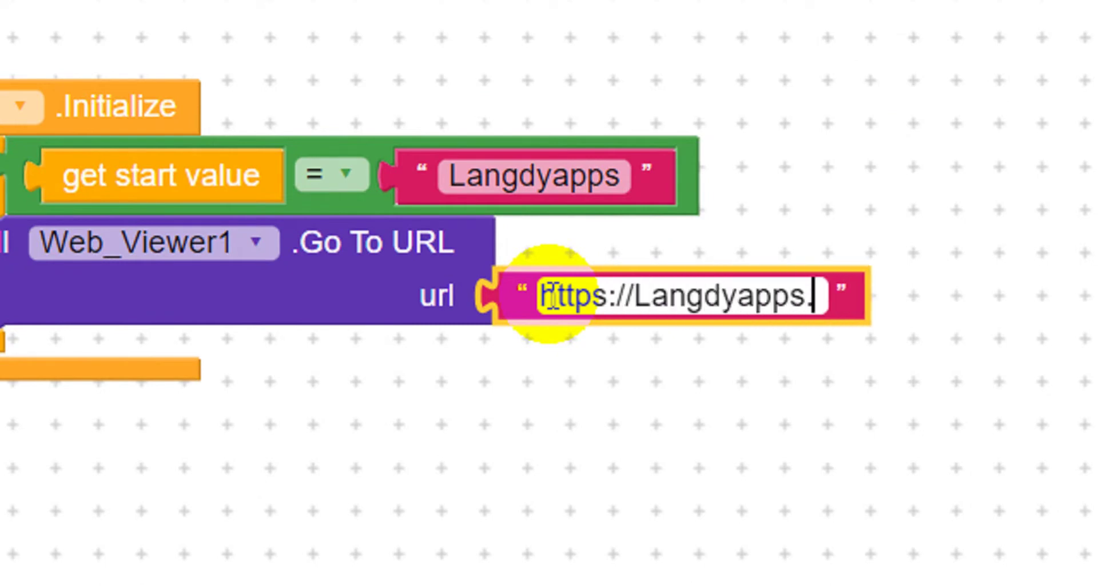
pyautogui.write('blg')
pyautogui.press('BackSpace')
pyautogui.write('o')
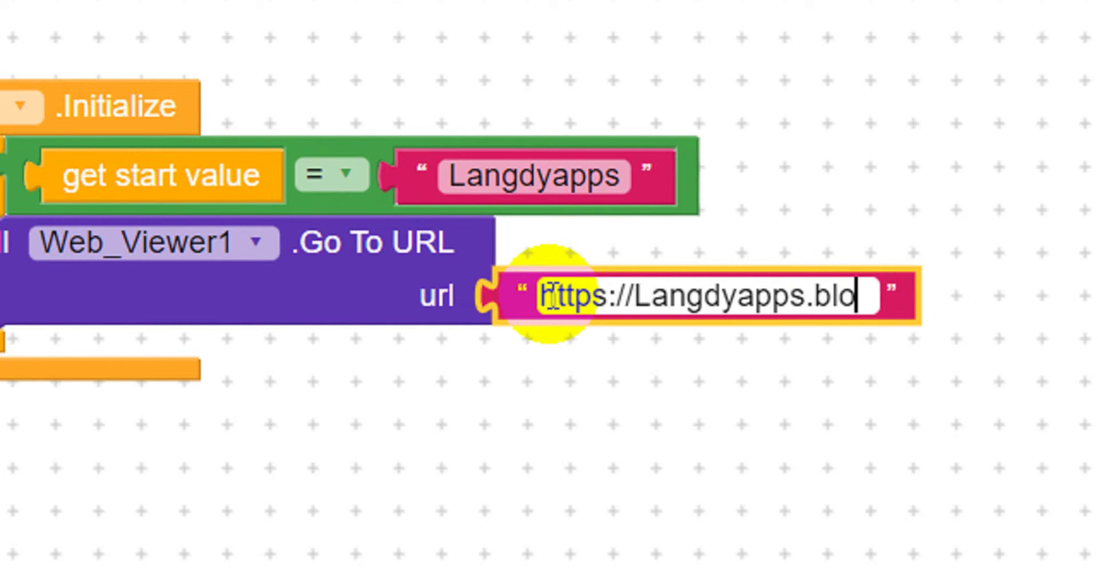
pyautogui.write('gsp')
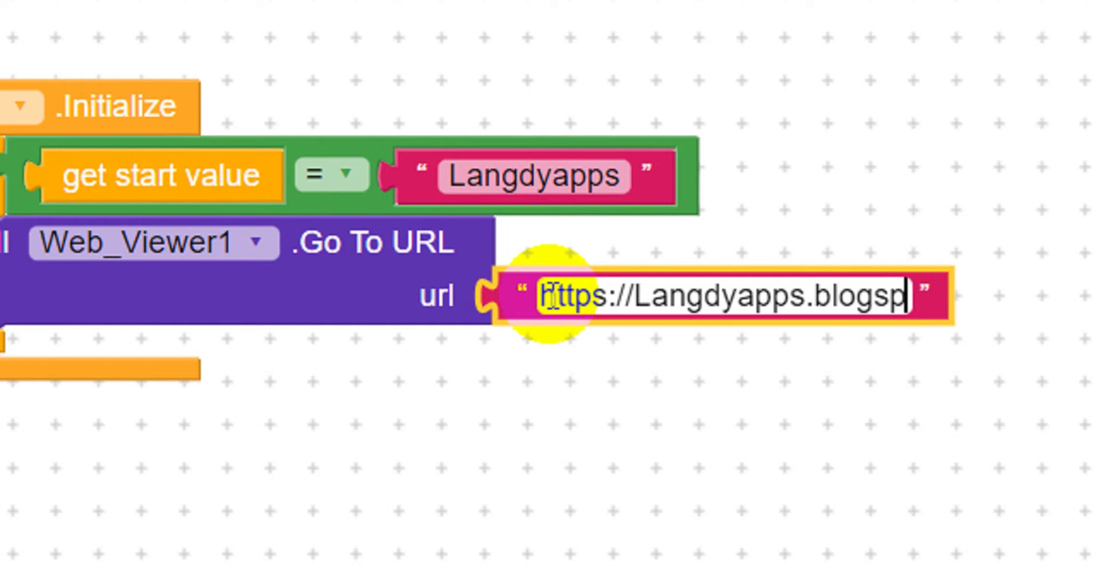
pyautogui.write('ot.com')
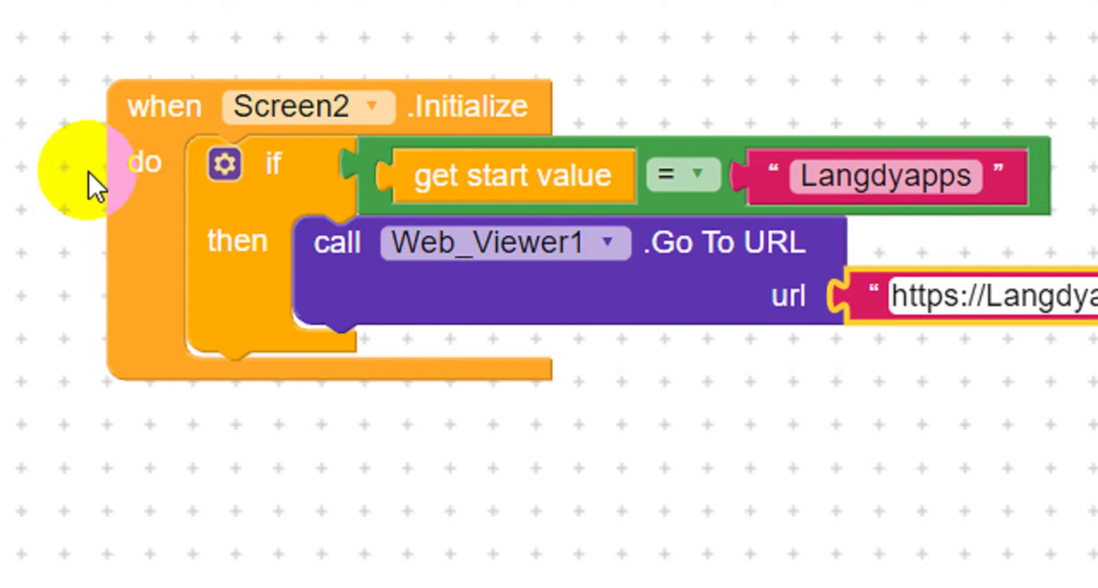
pyautogui.click(325, 217)
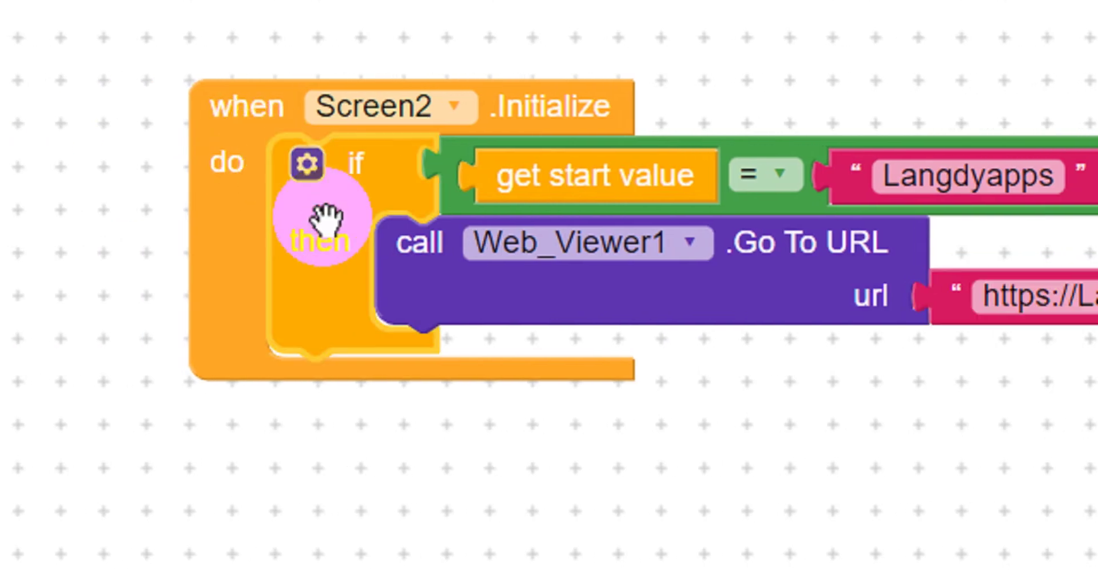
# Step: Duplicate the if block below the original and change its comparison text to 'ReanExcel'
pyautogui.rightClick(325, 216)
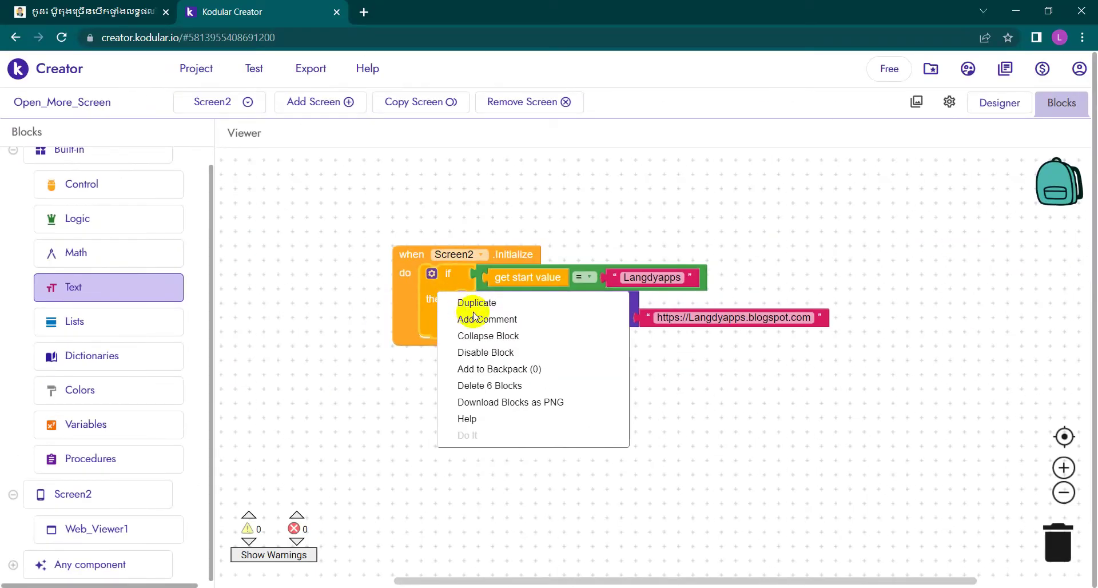
pyautogui.click(469, 303)
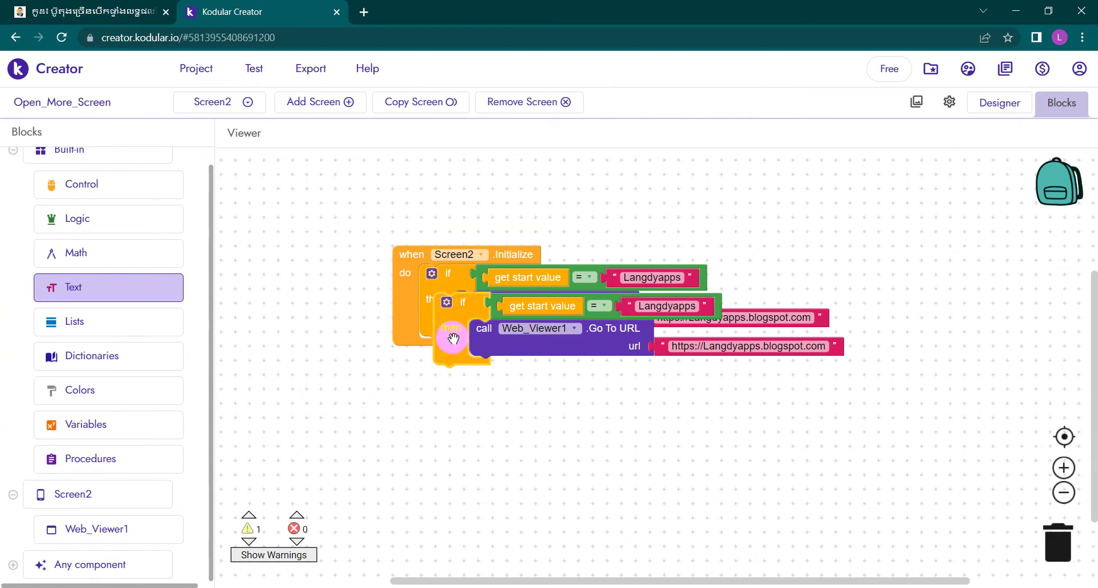
pyautogui.moveTo(437, 332); pyautogui.dragTo(440, 382)
pyautogui.click(650, 350)
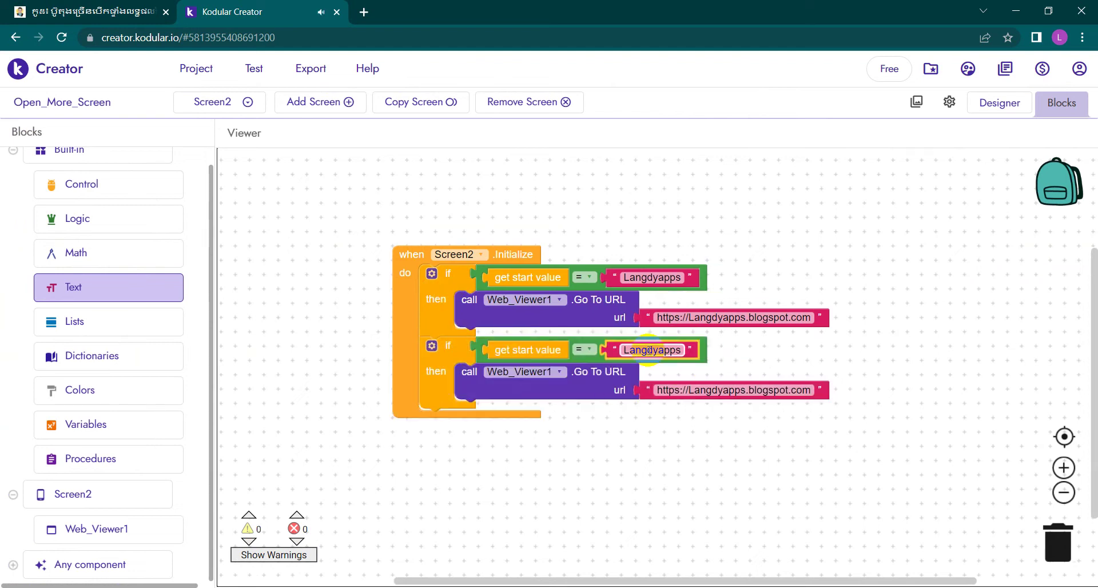
pyautogui.write('Rean')
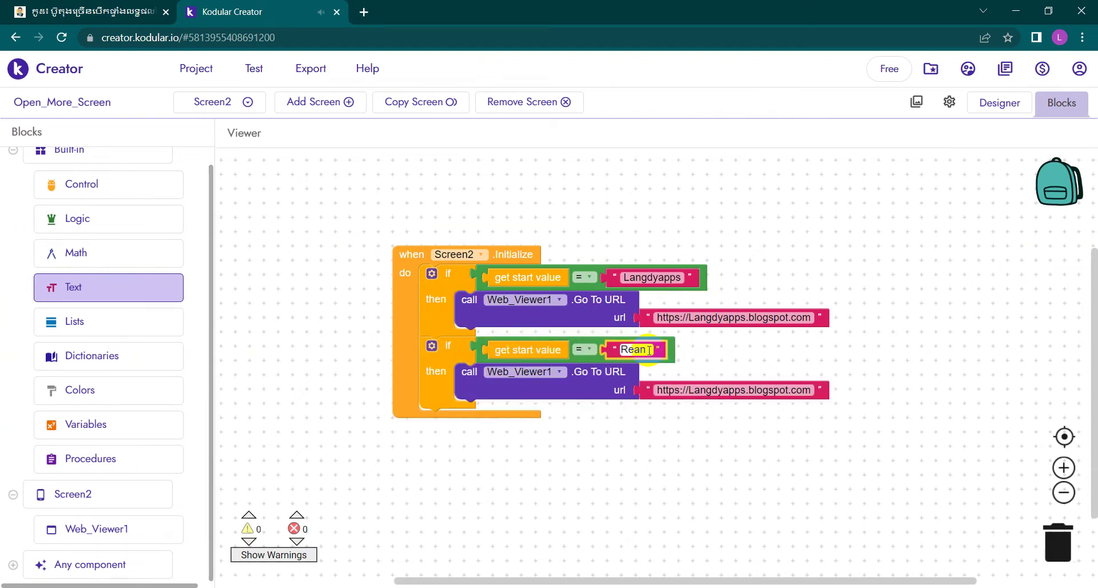
pyautogui.write('Exce')
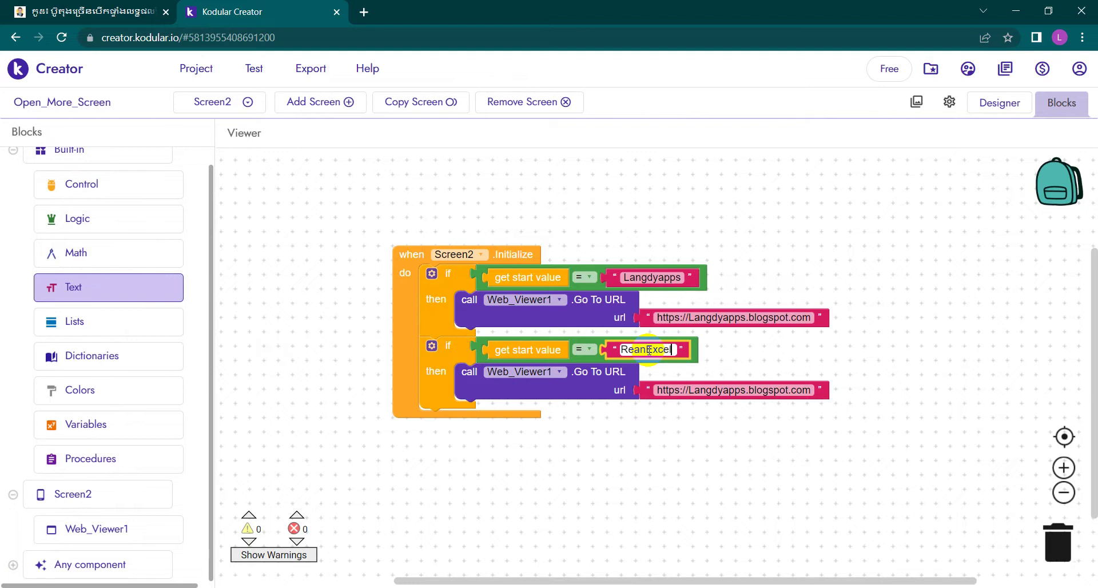
pyautogui.write('l')
pyautogui.click(743, 389)
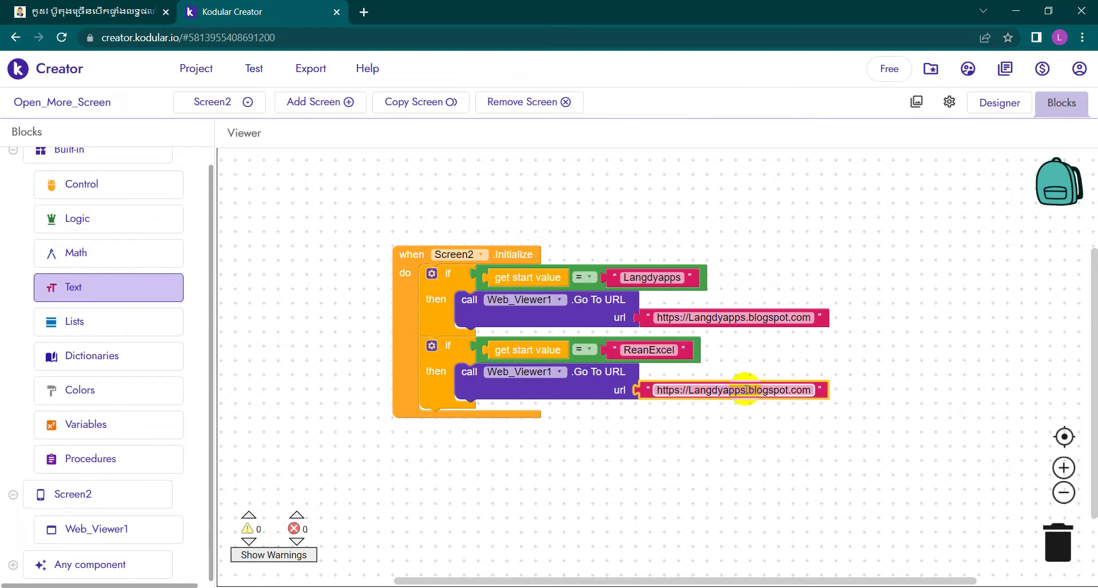
pyautogui.write('https://')
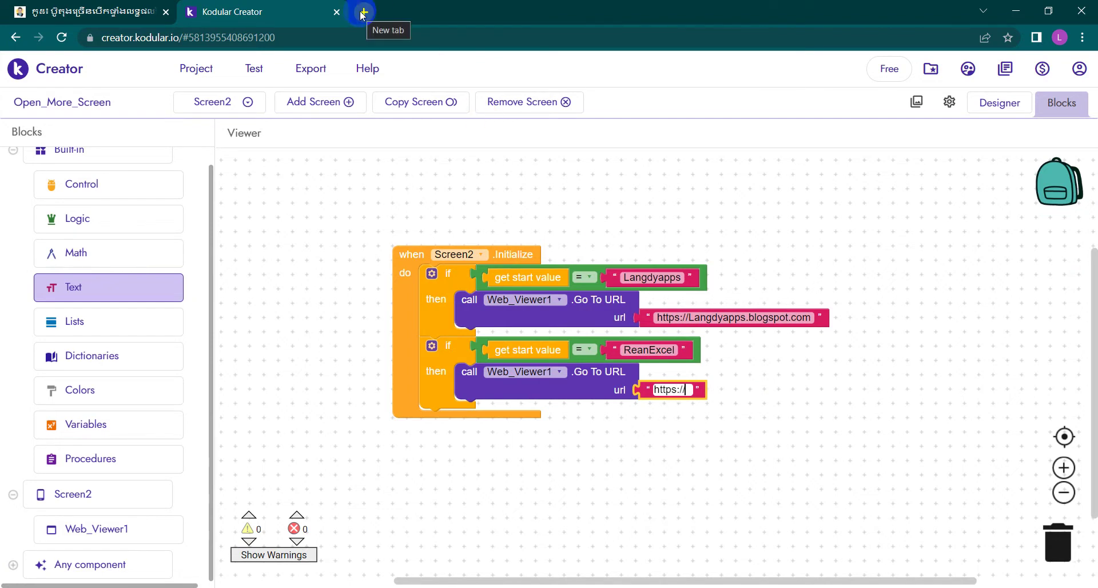
pyautogui.doubleClick(693, 385)
pyautogui.write('https://reanexcel-kh.blogspot.com/')
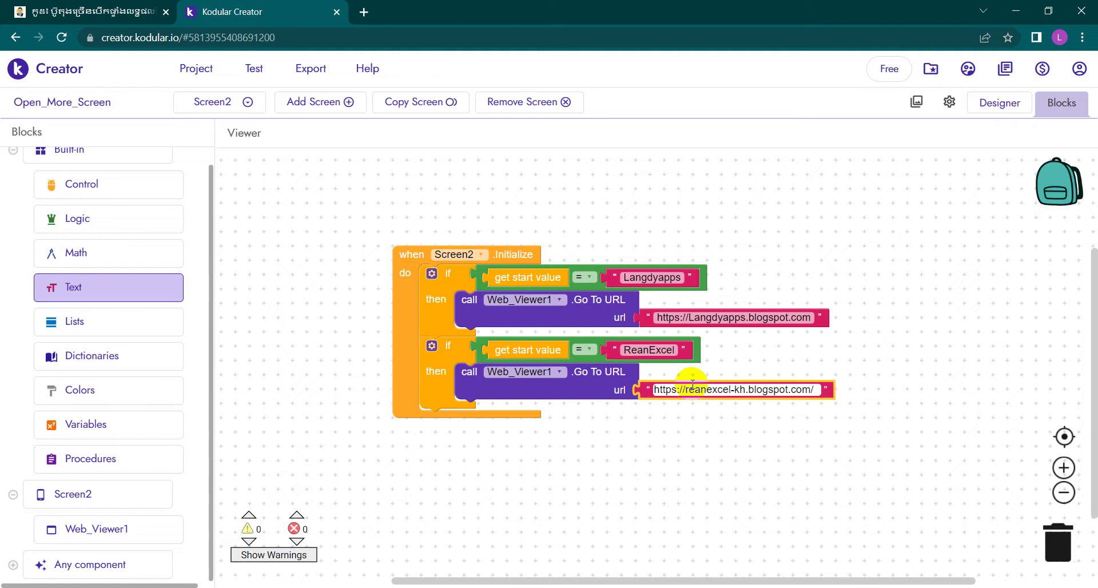
pyautogui.click(714, 428)
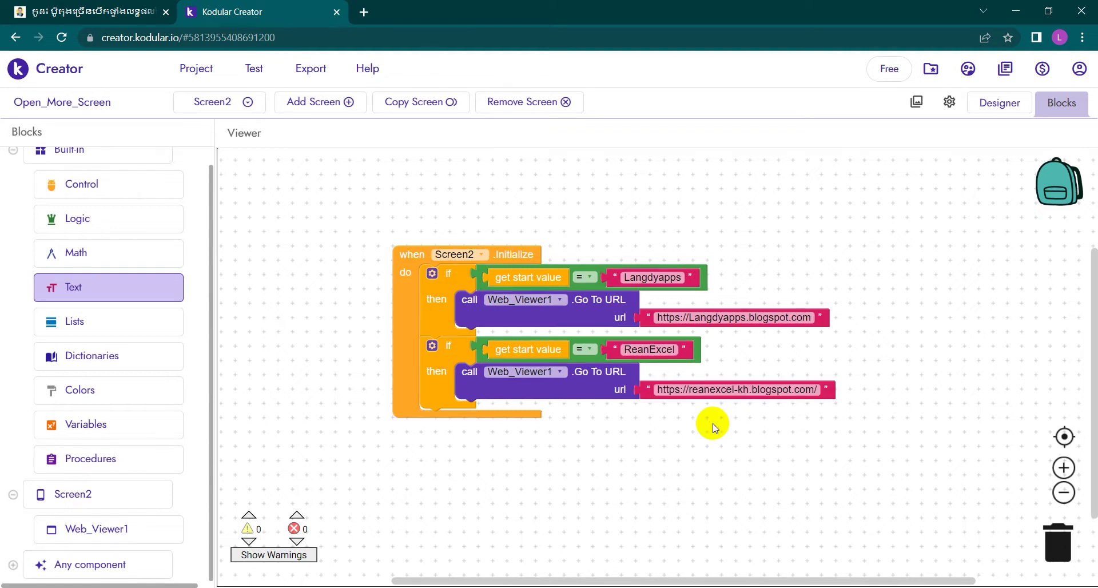
# Step: From the Designer, export the project as an Android App (.apk) and wait for its QR code
pyautogui.click(1026, 103)
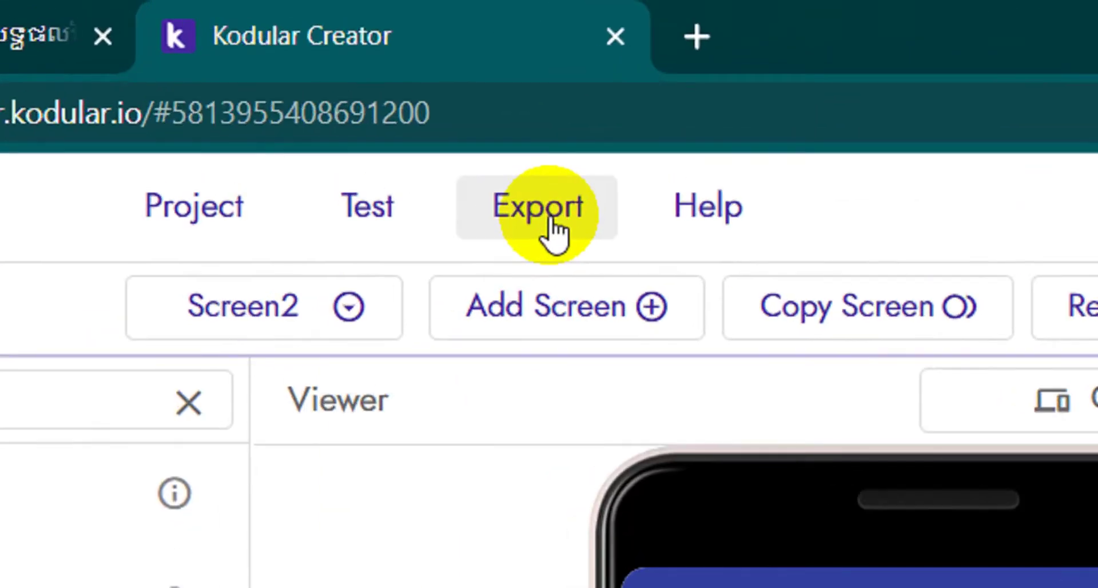
pyautogui.click(480, 178)
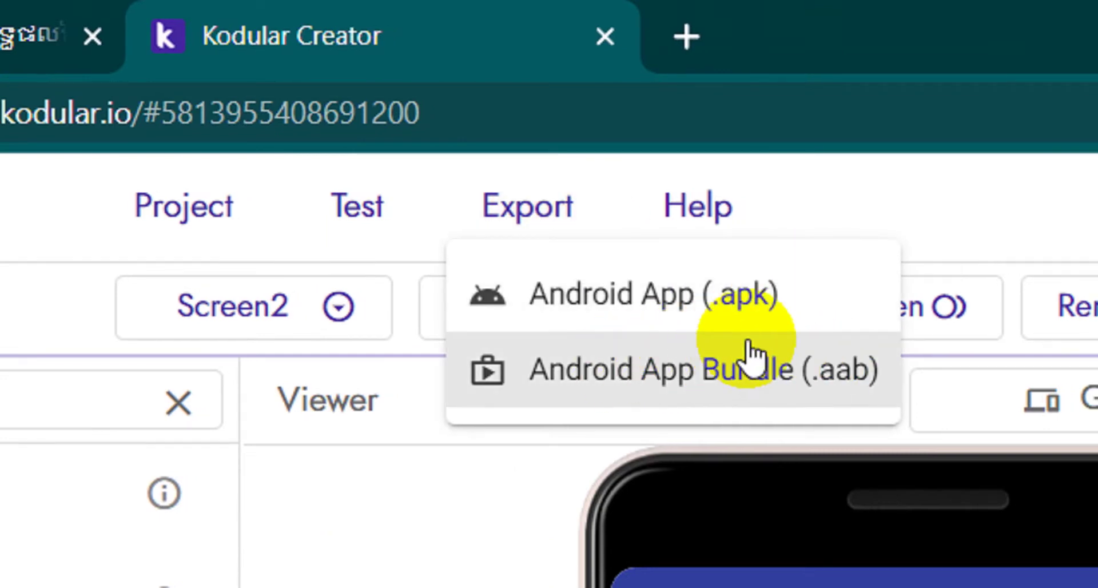
pyautogui.click(692, 309)
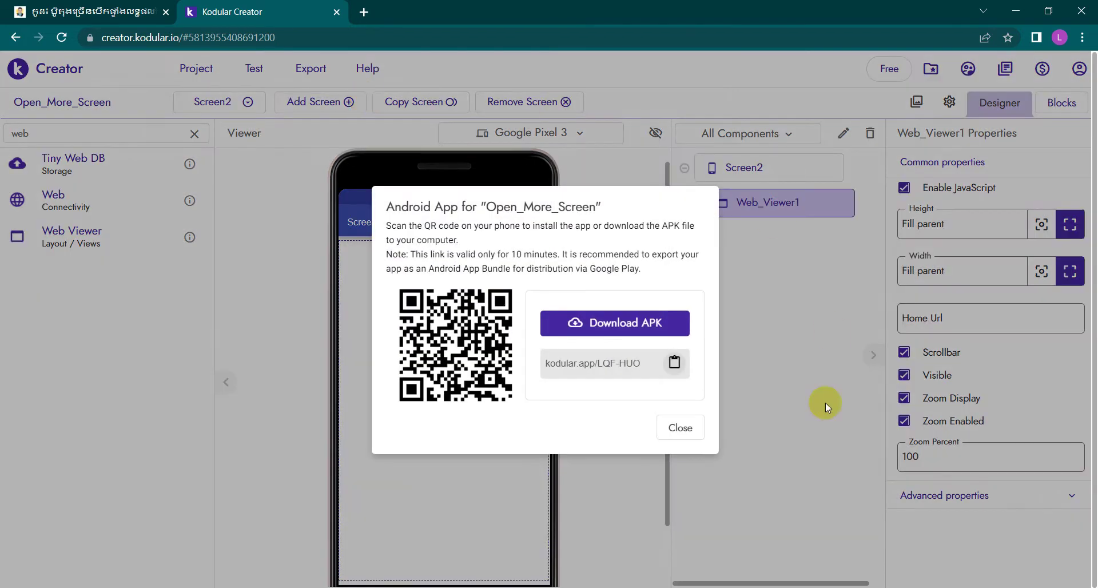
# Step: Mirror the phone in scrcpy, then install and launch the new APK via the Kodular QR code
pyautogui.hotkey('alt', 'Tab')
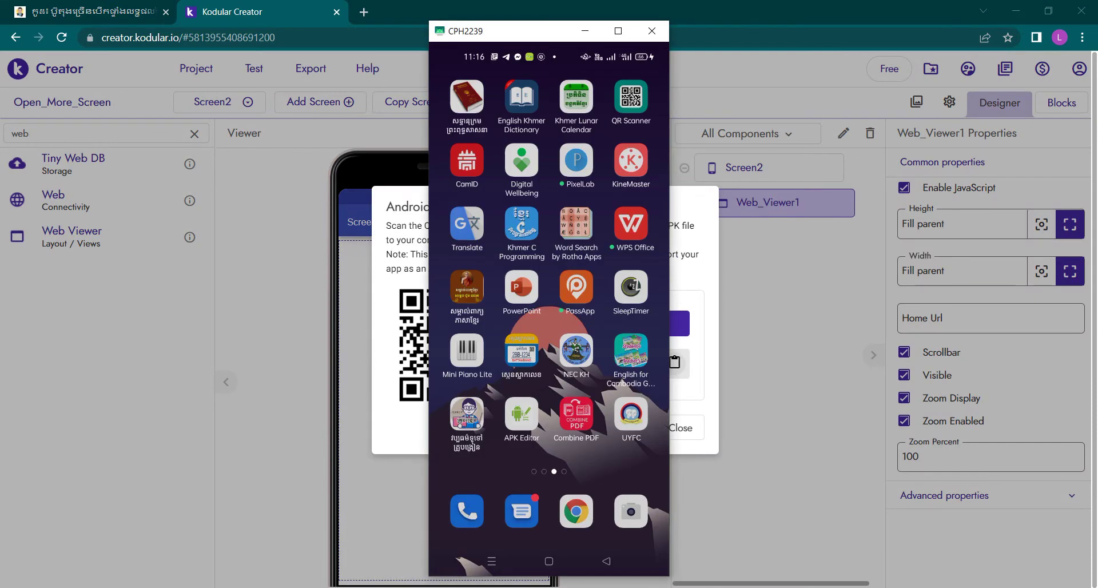
pyautogui.click(631, 96)
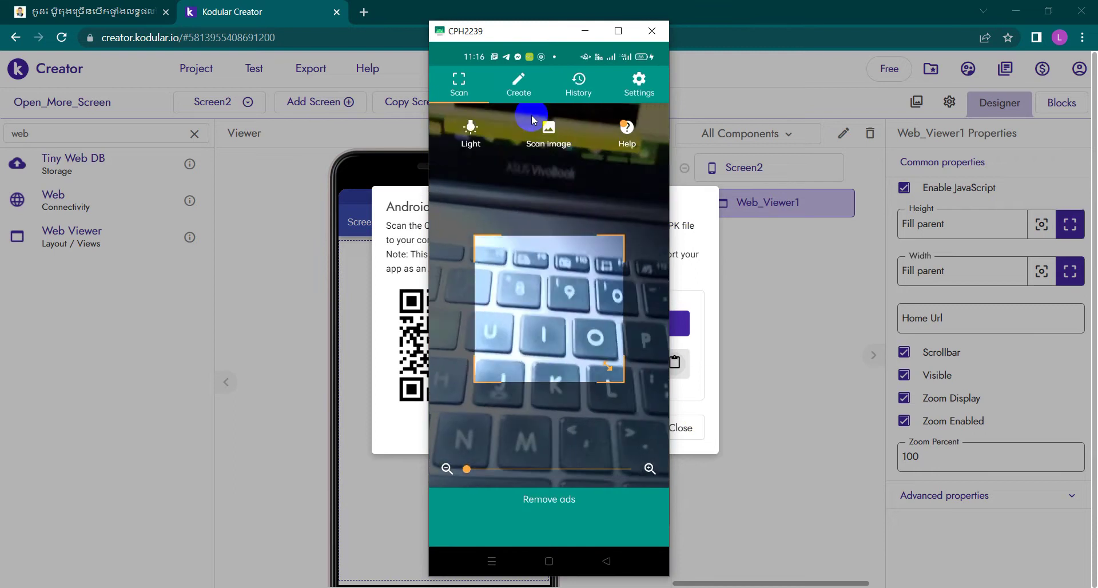
pyautogui.moveTo(513, 36); pyautogui.dragTo(867, 61)
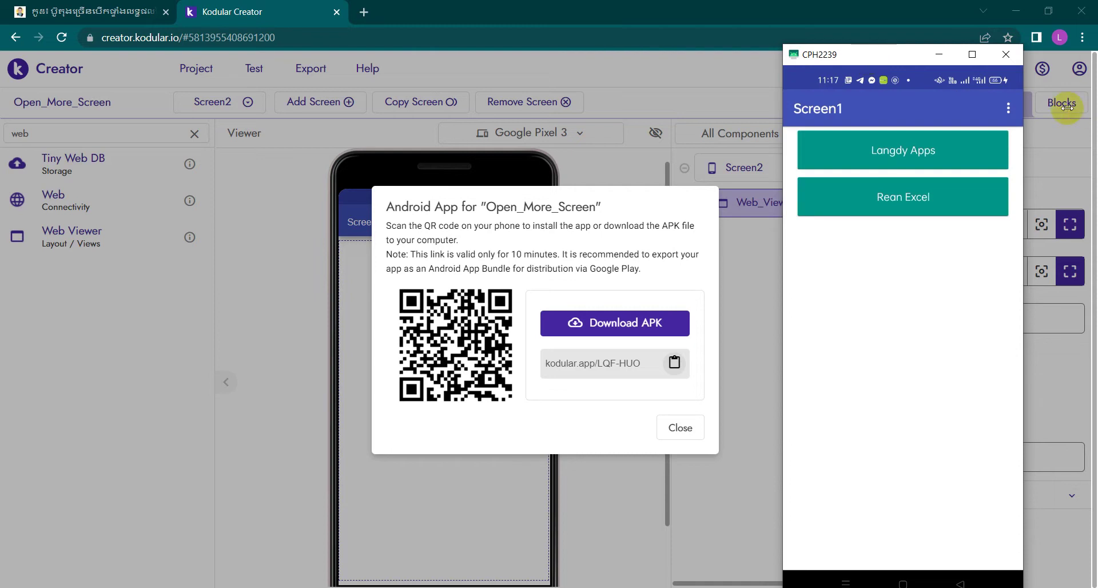
# Step: Tap Langdy Apps to load the LangdyApps blog in Screen2, browse it, then return to Screen1
pyautogui.moveTo(873, 59); pyautogui.dragTo(542, 90)
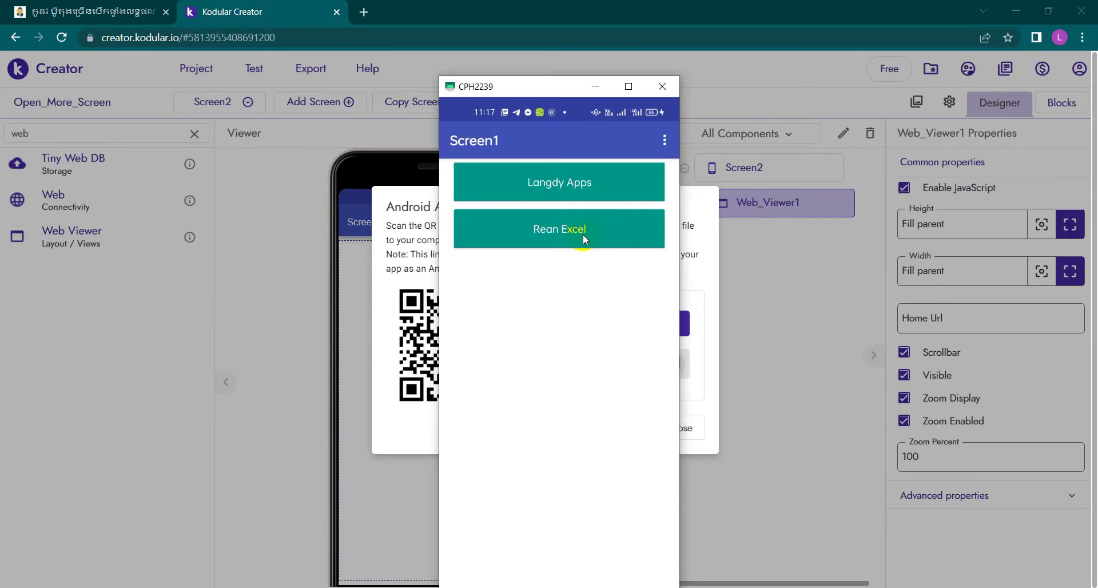
pyautogui.click(582, 235)
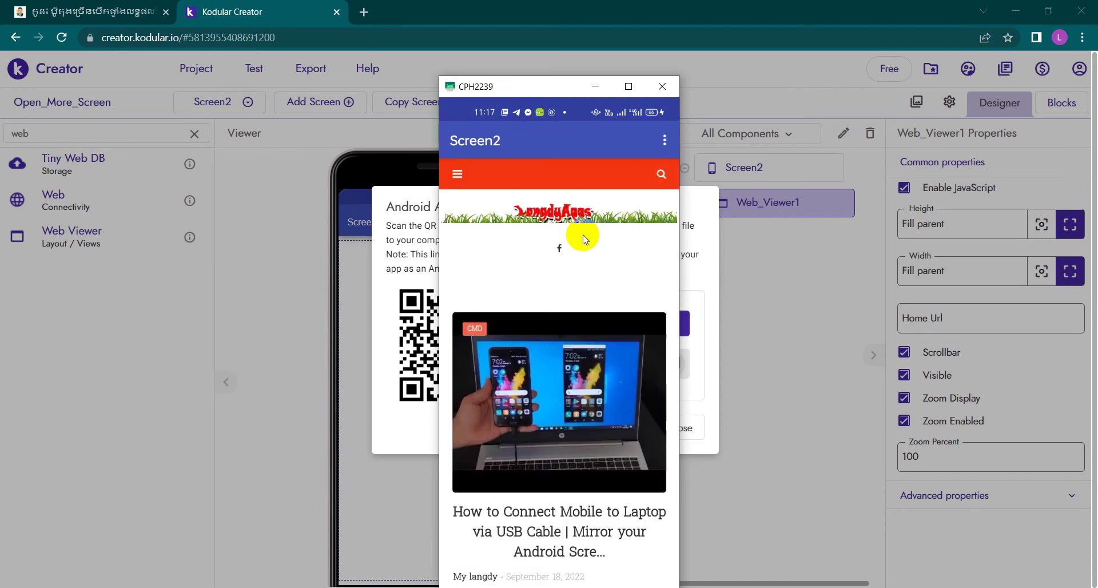
pyautogui.scroll(-2, 582, 234)
pyautogui.scroll(-3, 582, 234)
pyautogui.scroll(-3, 582, 235)
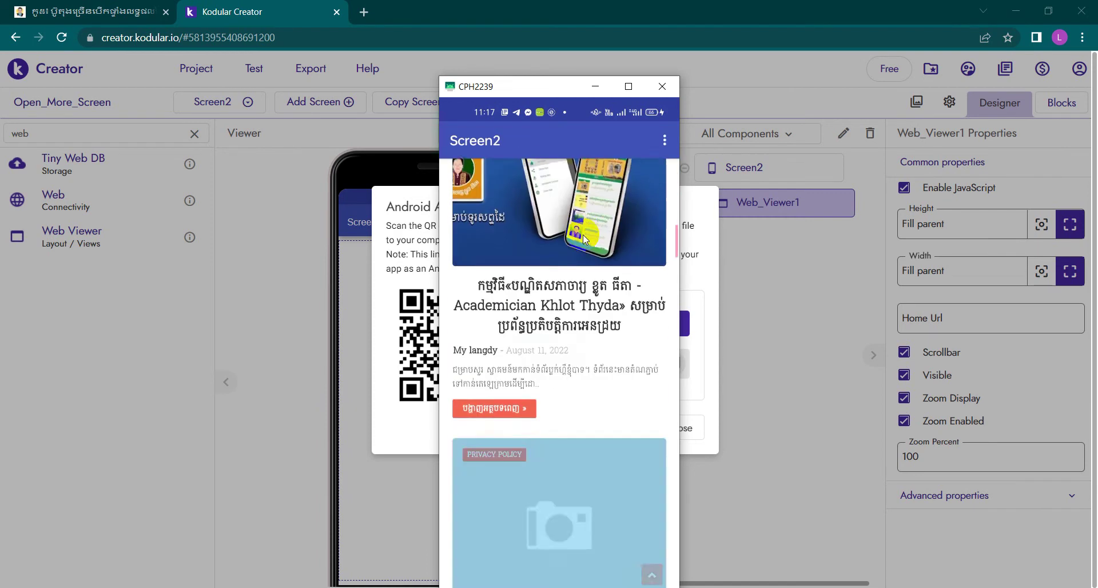
pyautogui.scroll(-3, 582, 235)
pyautogui.scroll(-3, 582, 235)
pyautogui.scroll(-3, 583, 234)
pyautogui.scroll(-3, 583, 235)
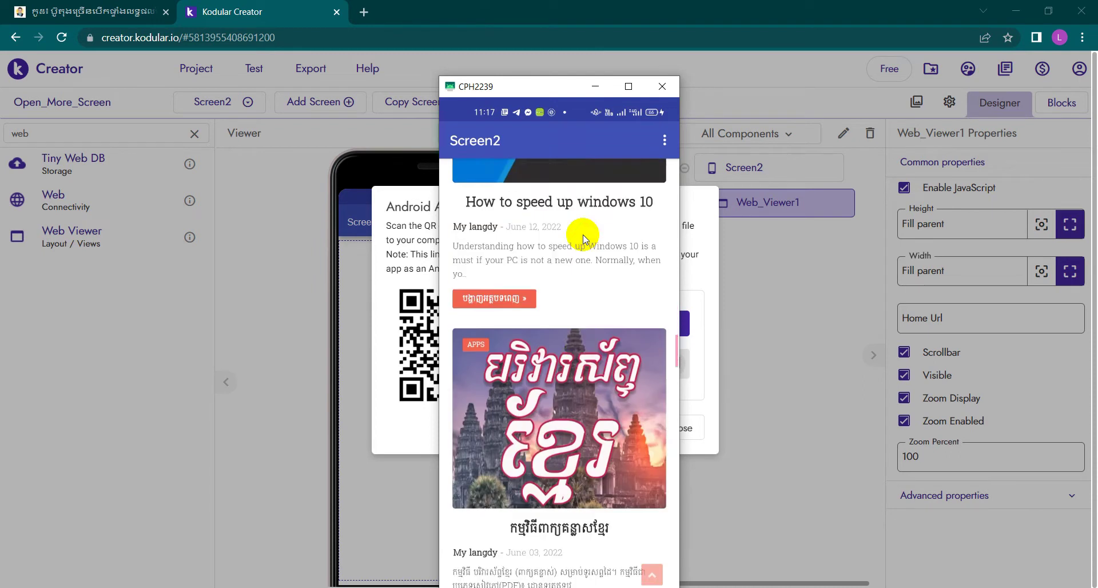
pyautogui.scroll(-3, 583, 235)
pyautogui.scroll(10, 582, 234)
pyautogui.scroll(3, 583, 234)
pyautogui.rightClick(582, 235)
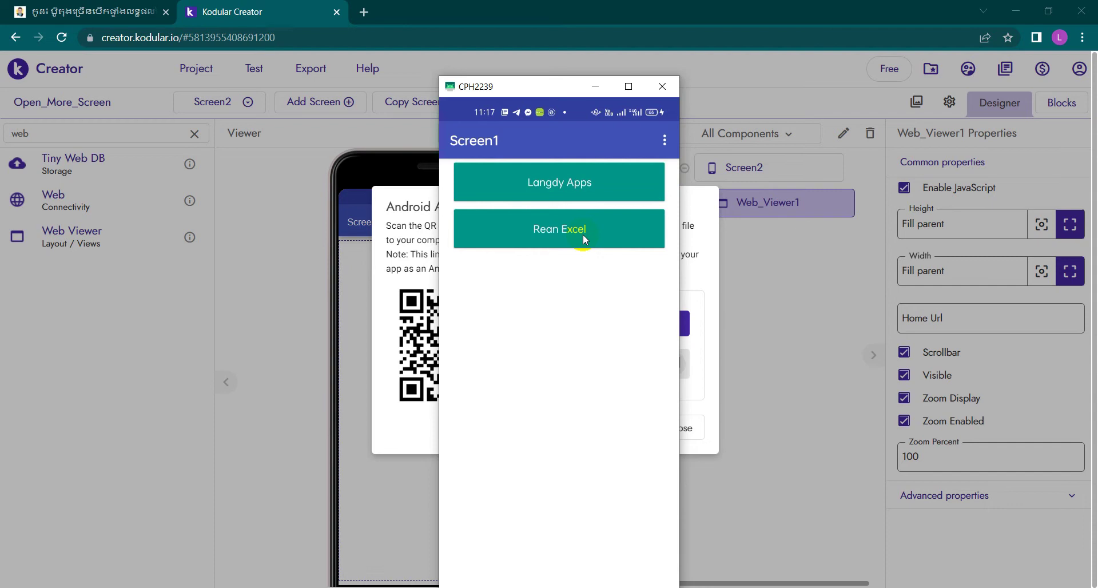
# Step: Tap Rean Excel and scroll through the blog's Excel VBA posts shown in Screen2
pyautogui.click(583, 235)
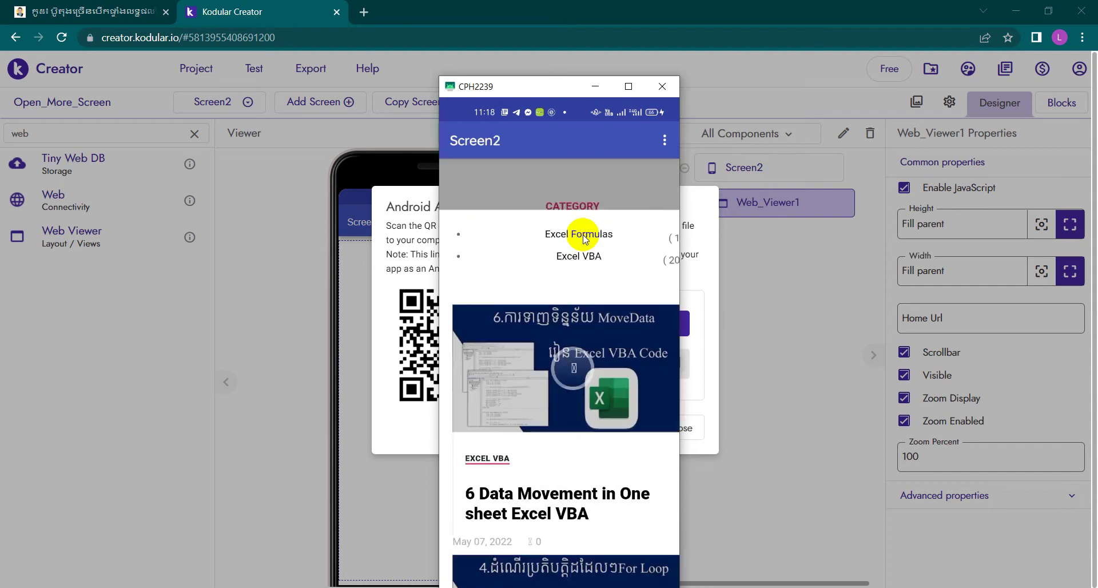
pyautogui.scroll(-3, 582, 235)
pyautogui.scroll(-3, 583, 235)
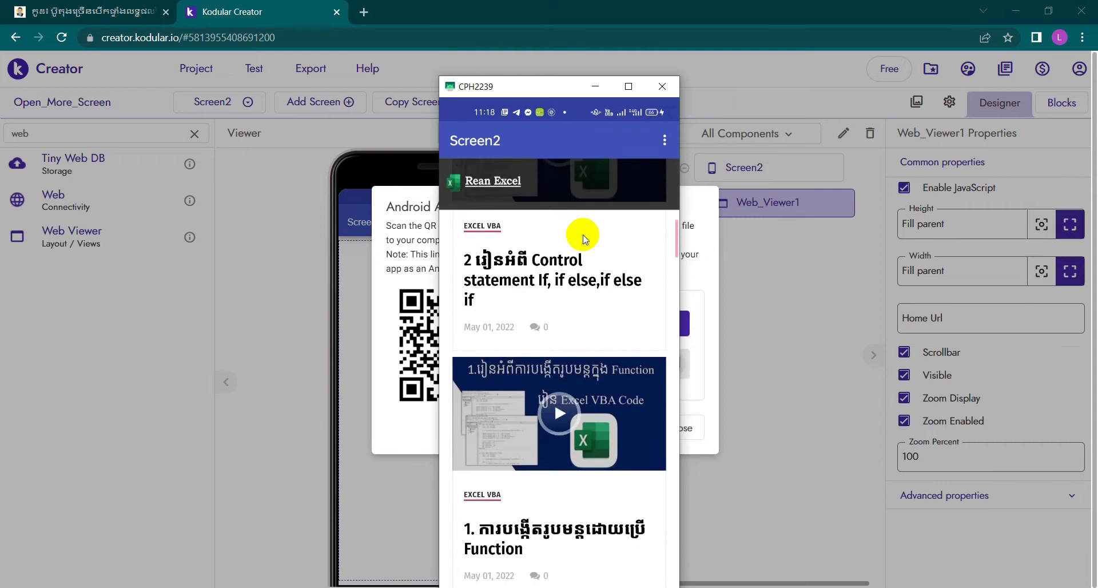
pyautogui.scroll(-3, 583, 234)
pyautogui.scroll(-3, 582, 235)
pyautogui.scroll(-3, 582, 234)
pyautogui.scroll(-3, 582, 235)
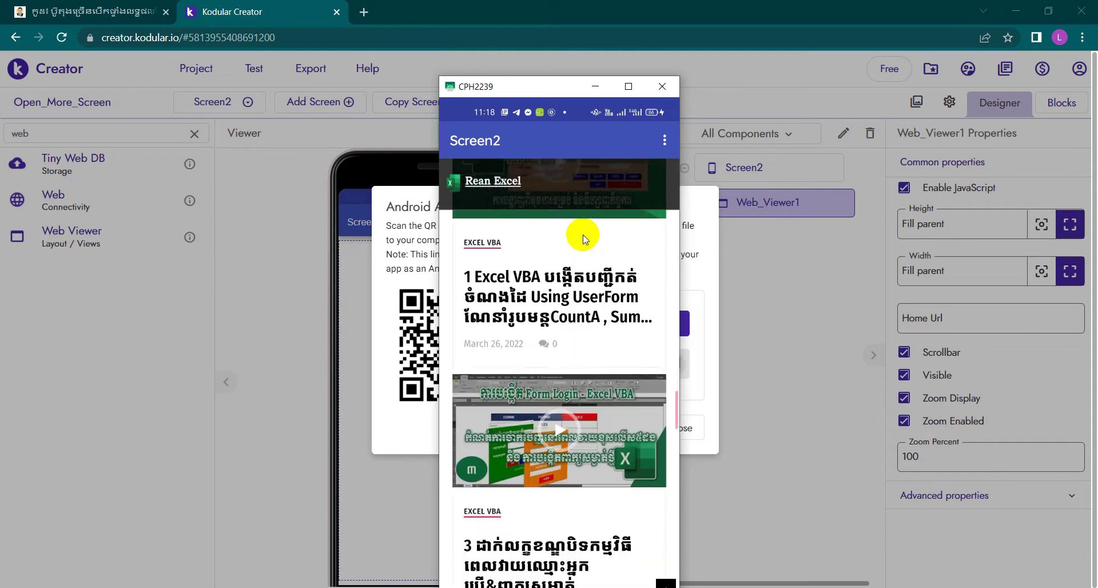
pyautogui.scroll(-5, 583, 234)
pyautogui.scroll(-3, 583, 234)
pyautogui.scroll(-3, 582, 234)
pyautogui.scroll(-5, 583, 234)
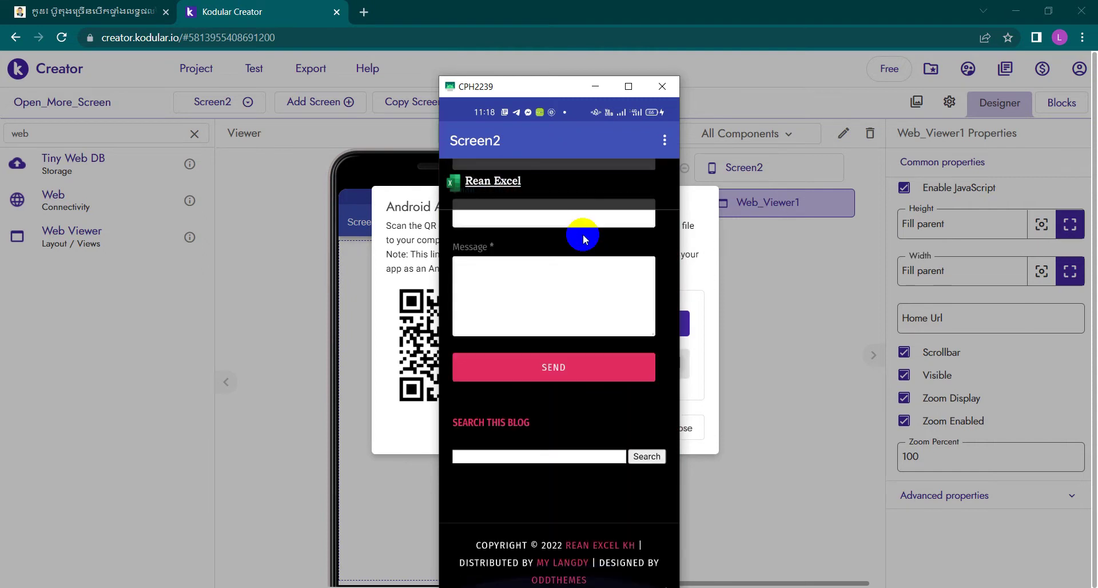
pyautogui.scroll(5, 583, 239)
pyautogui.scroll(5, 583, 239)
pyautogui.scroll(5, 583, 239)
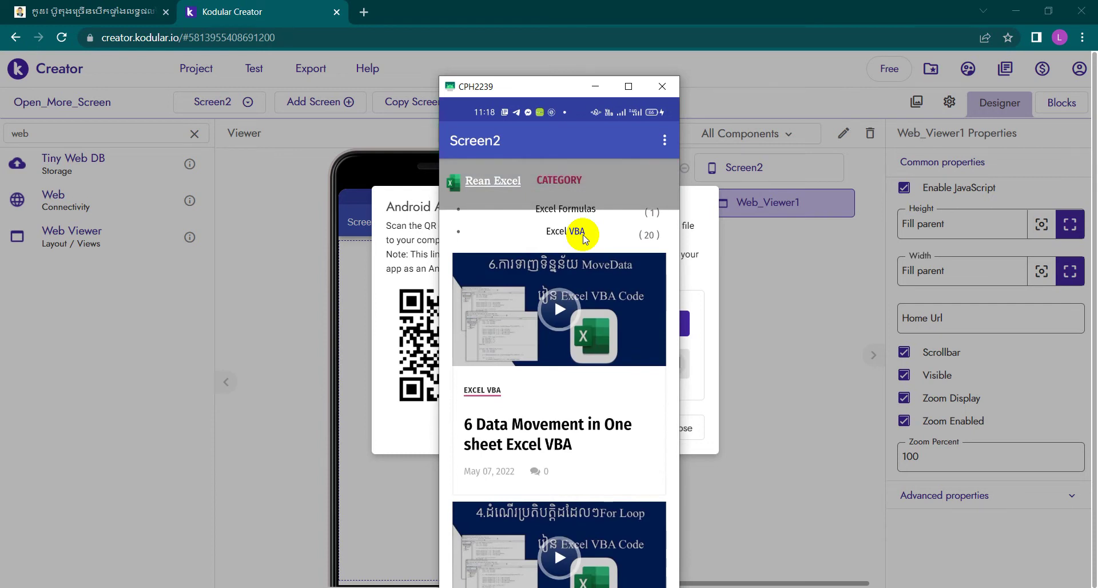
# Step: Load langdyapps.blogspot.com in a new Chrome tab
pyautogui.click(364, 13)
pyautogui.write('la')
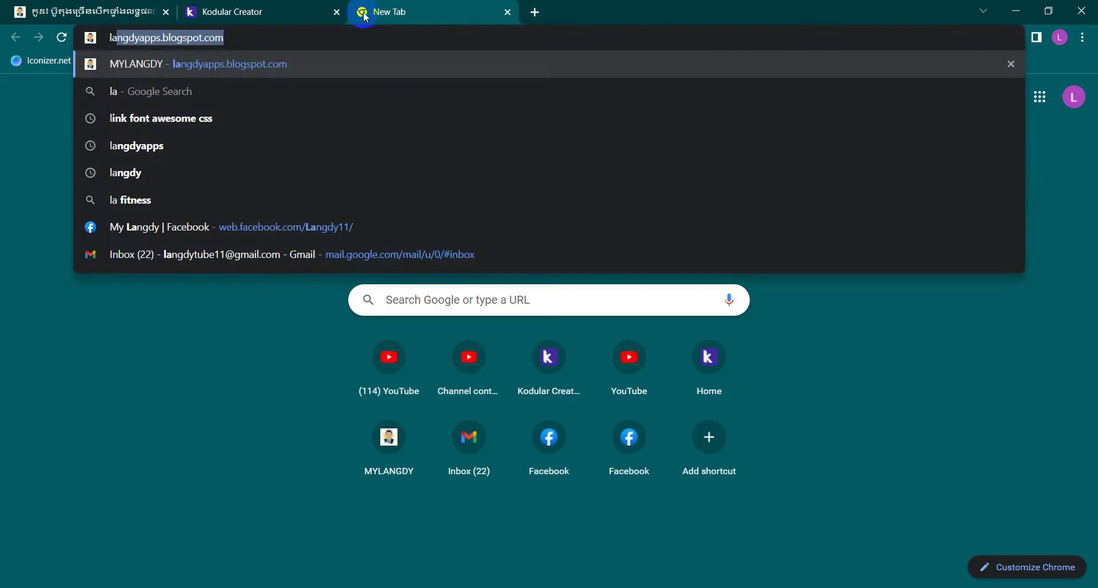
pyautogui.press('Return')
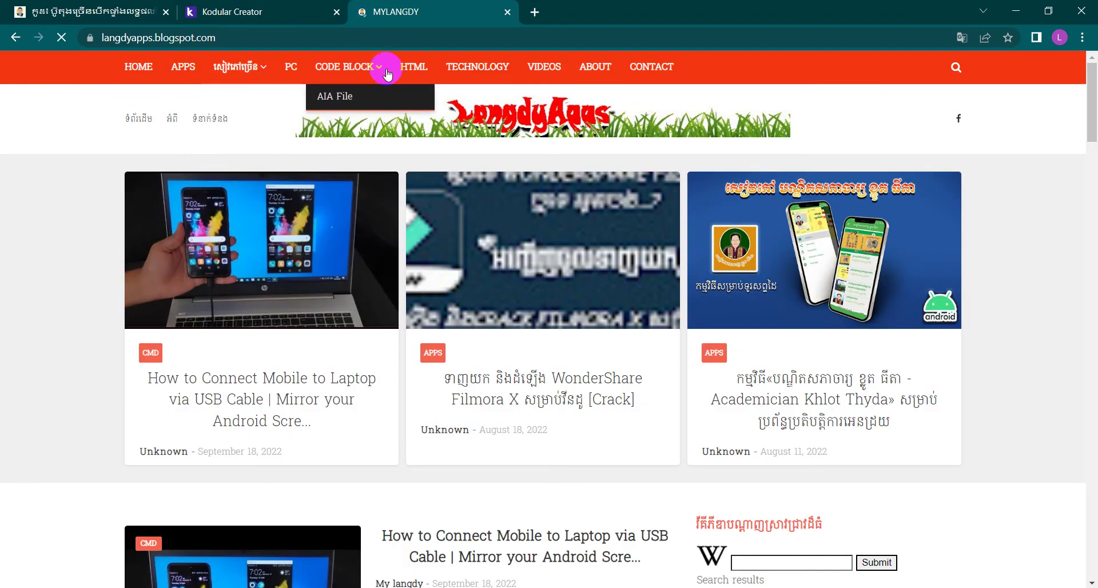
# Step: From the Code label listing, open and read the 'Block Code Button open screen' post
pyautogui.click(349, 67)
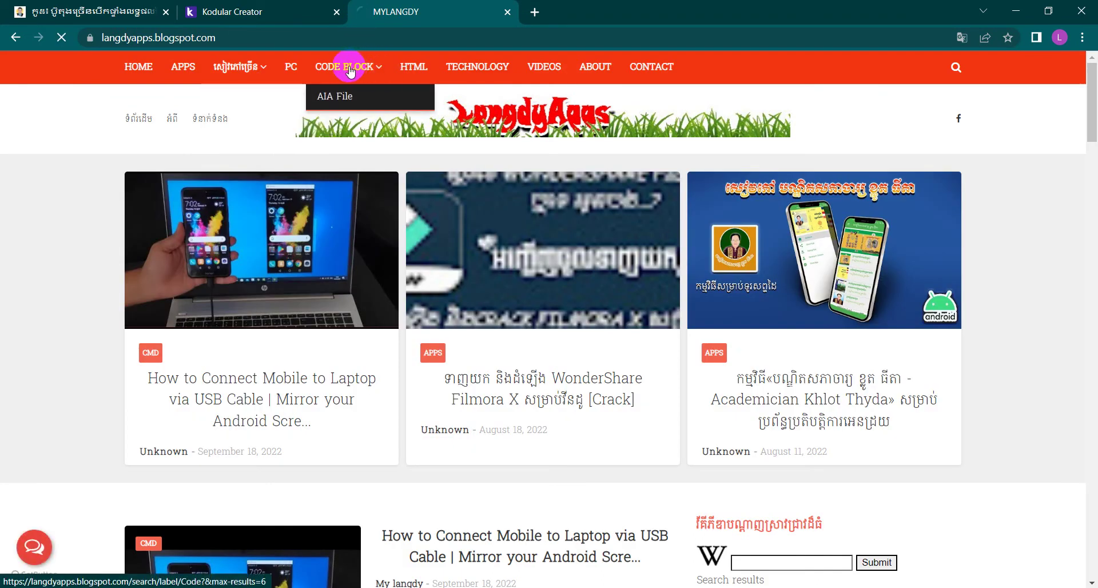
pyautogui.scroll(-5, 486, 410)
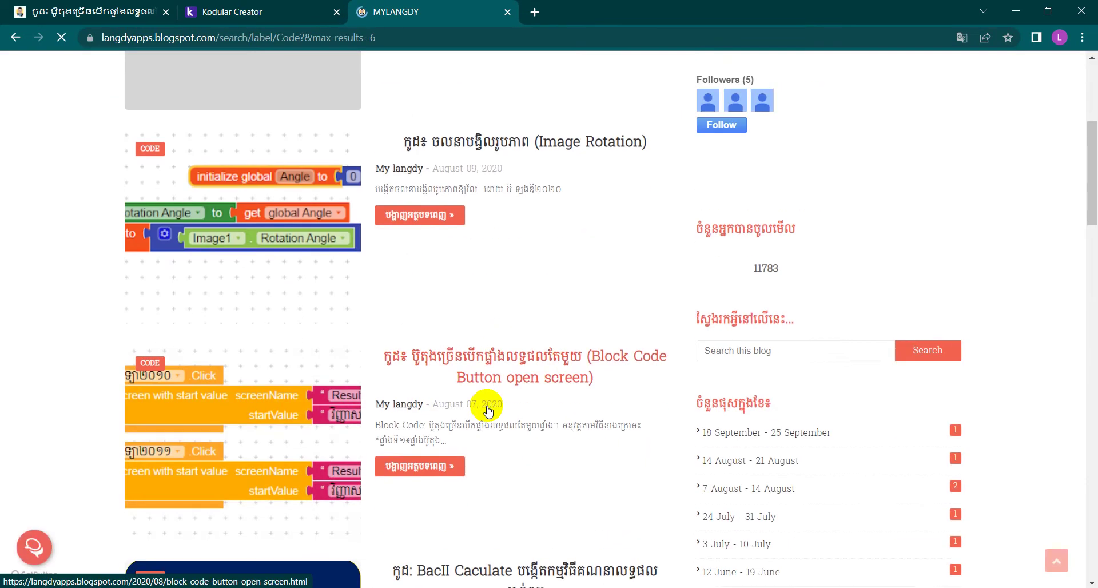
pyautogui.scroll(-1, 378, 381)
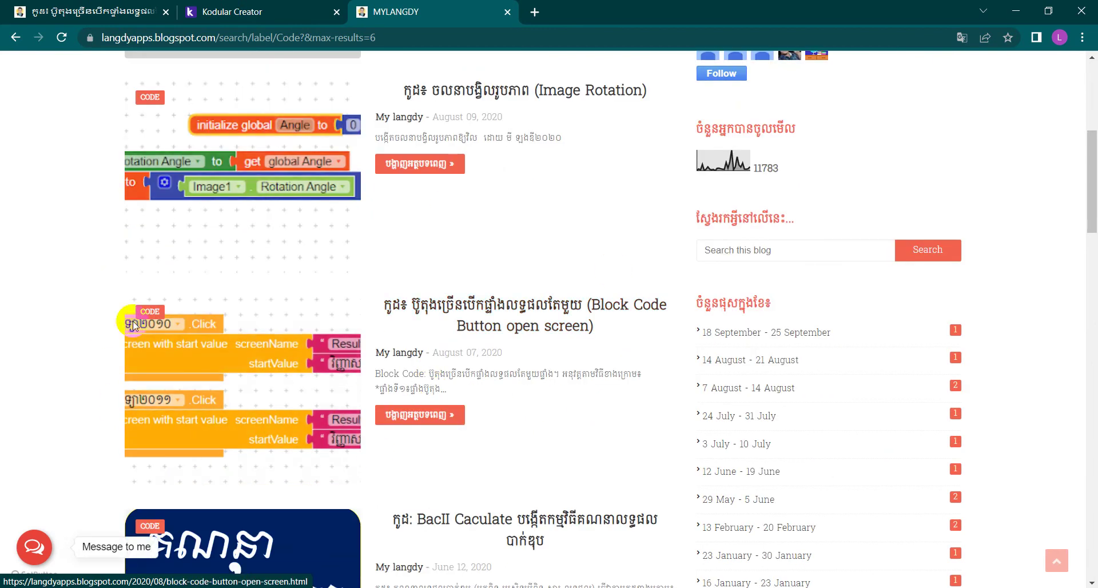
pyautogui.click(464, 314)
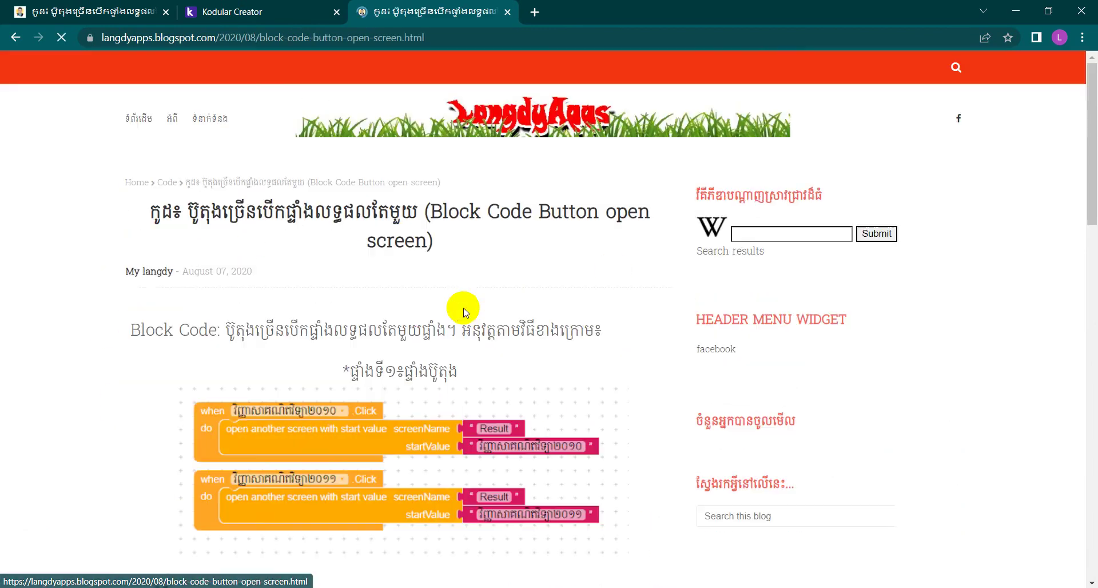
pyautogui.scroll(-4, 464, 313)
pyautogui.scroll(-3, 465, 314)
pyautogui.scroll(-4, 465, 313)
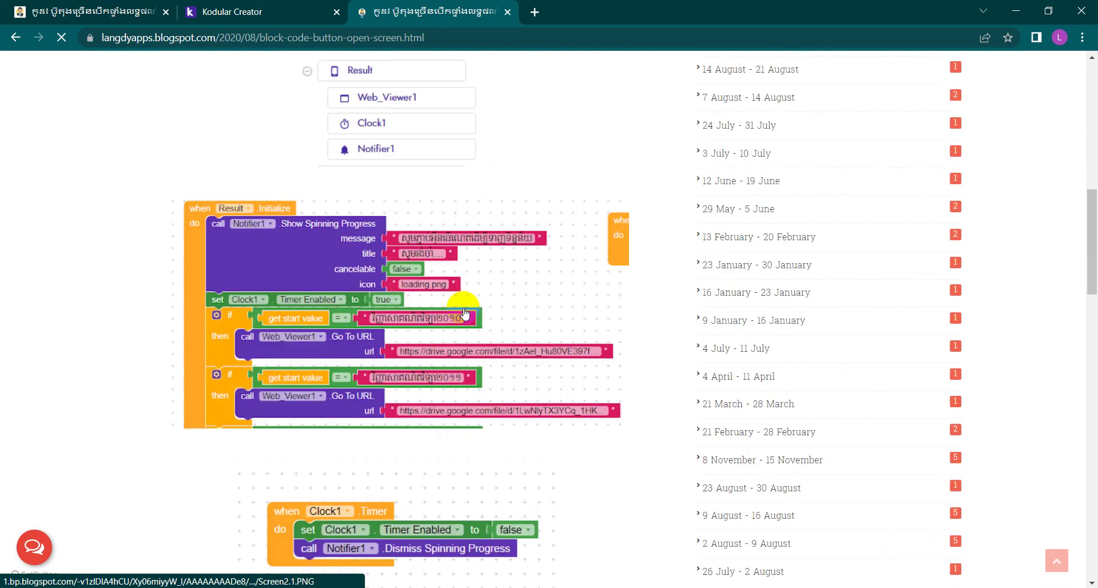
pyautogui.scroll(-2, 465, 314)
pyautogui.scroll(-3, 465, 313)
pyautogui.scroll(3, 465, 313)
pyautogui.scroll(10, 465, 313)
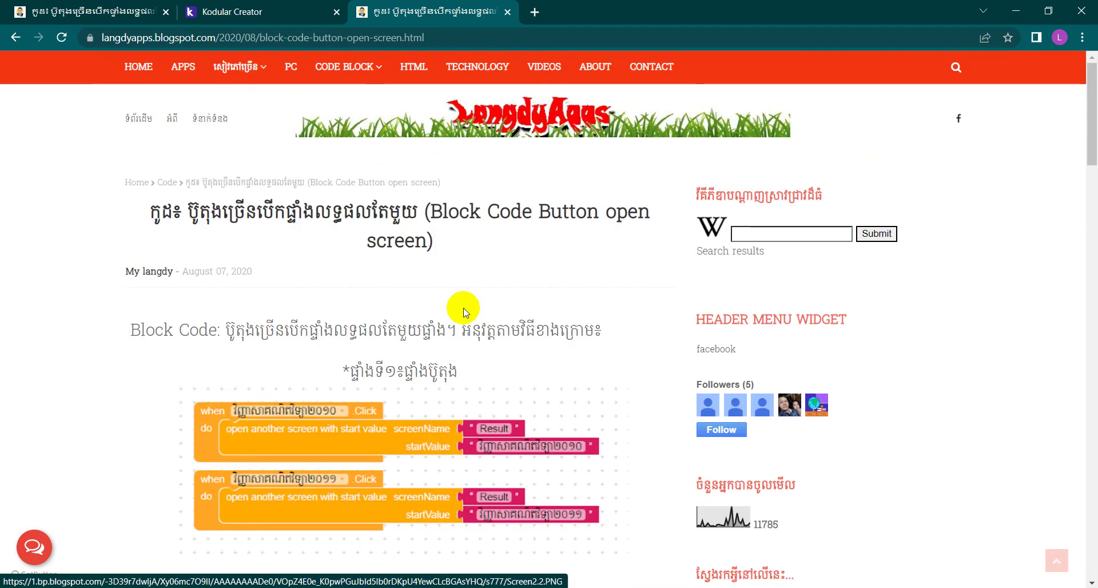